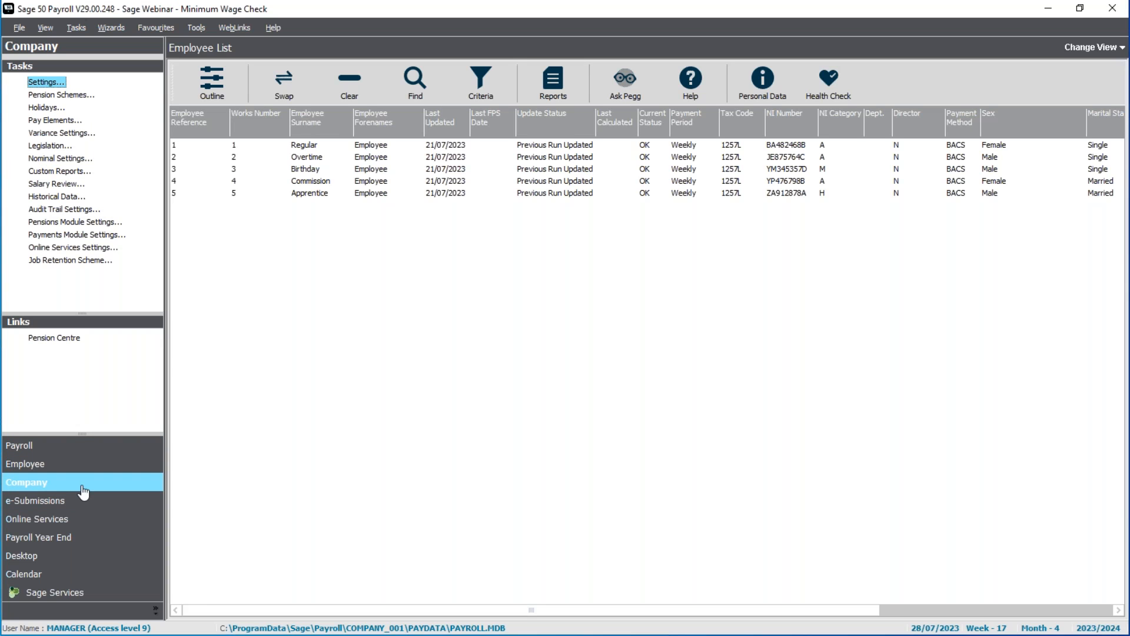
Step: Review the Minimum Wage age bands and hourly rates in the company's legislation settings, then close the settings
click(55, 147)
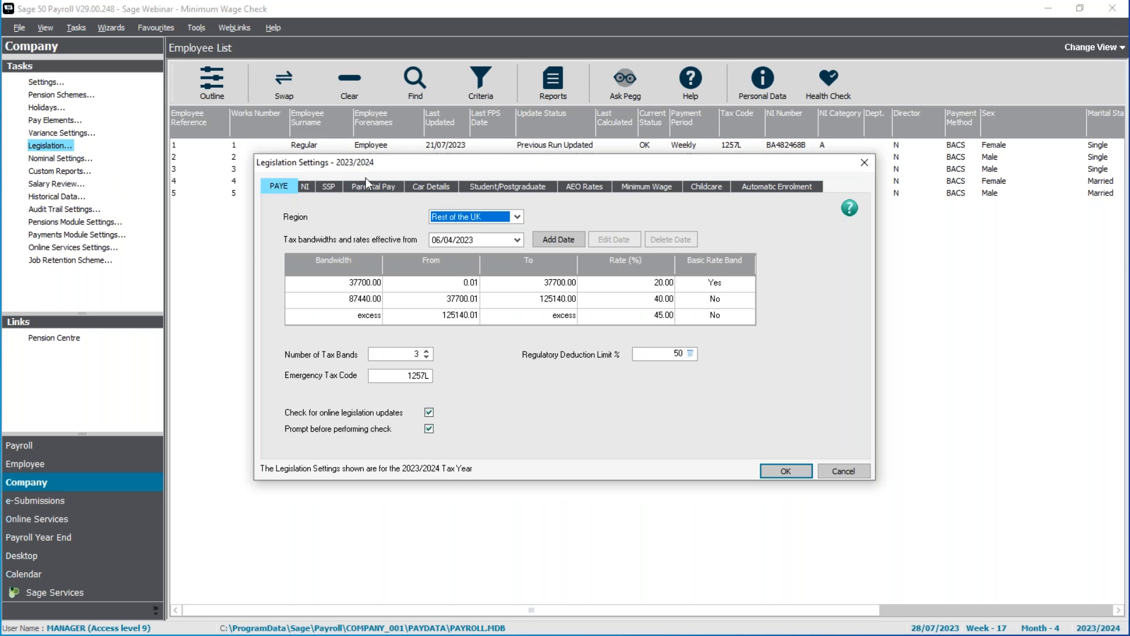
click(661, 191)
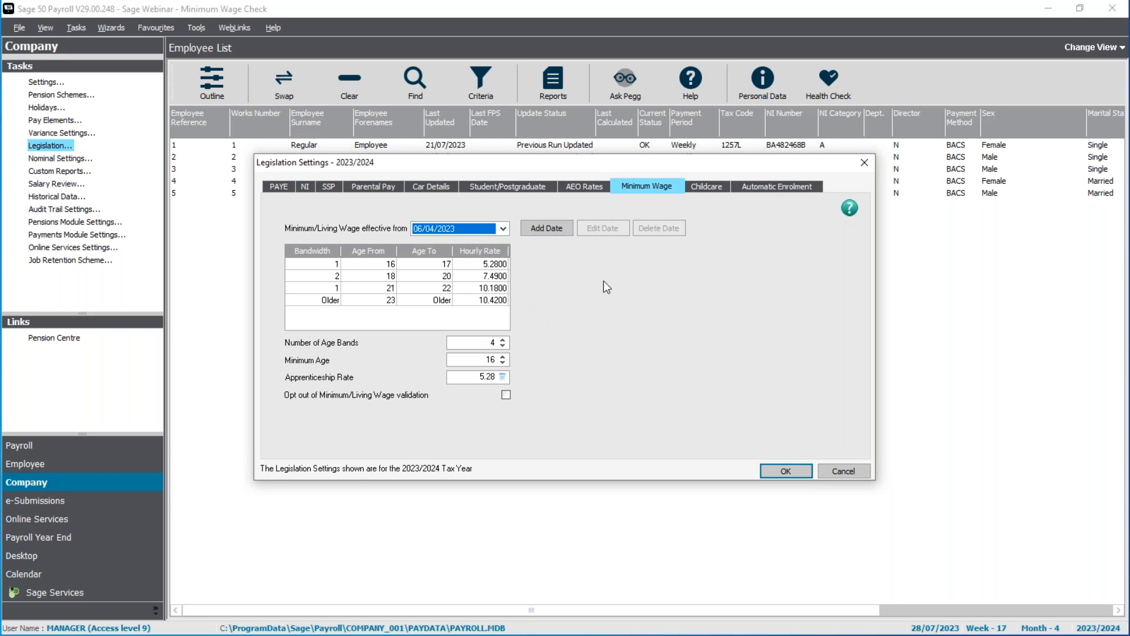
click(794, 472)
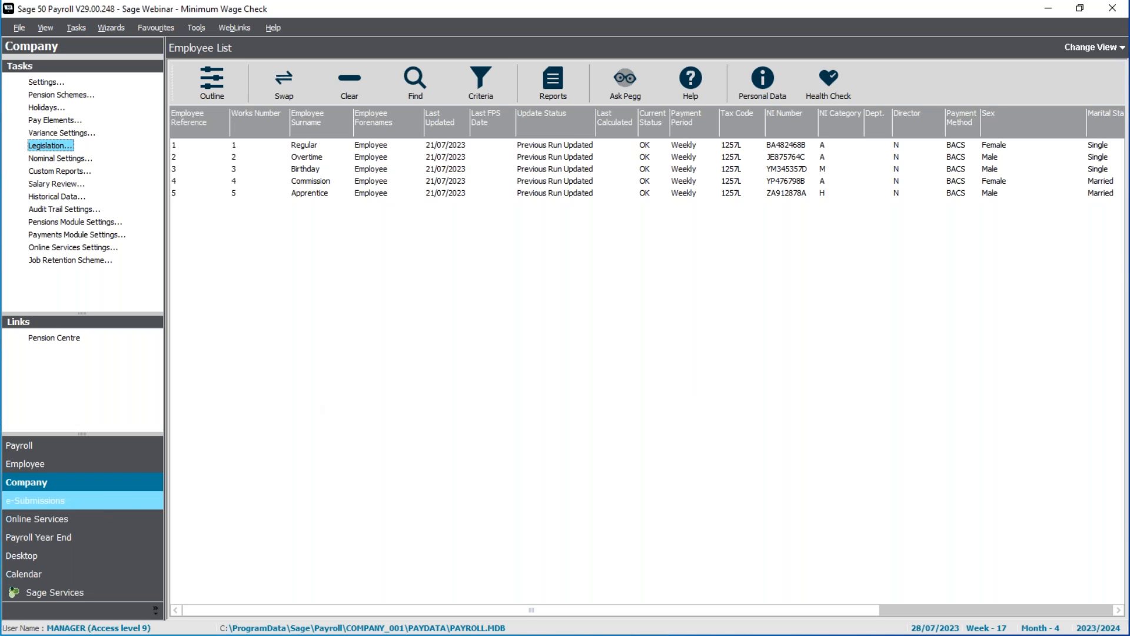
Step: Review the Basic payment's minimum/living wage inclusion options in the company pay elements
click(107, 489)
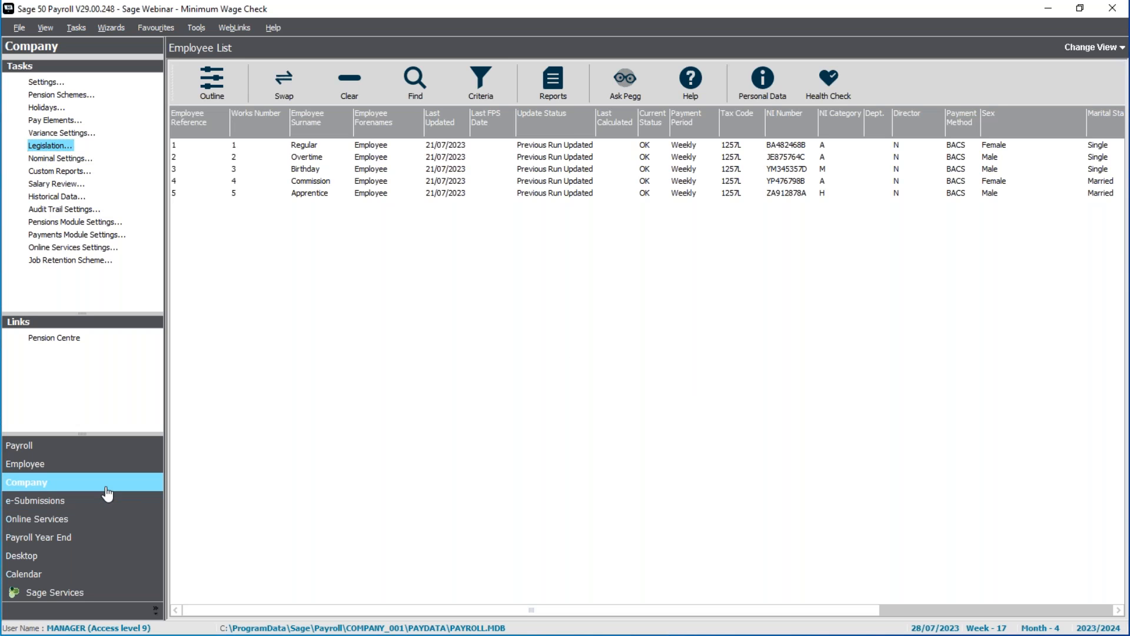
click(49, 121)
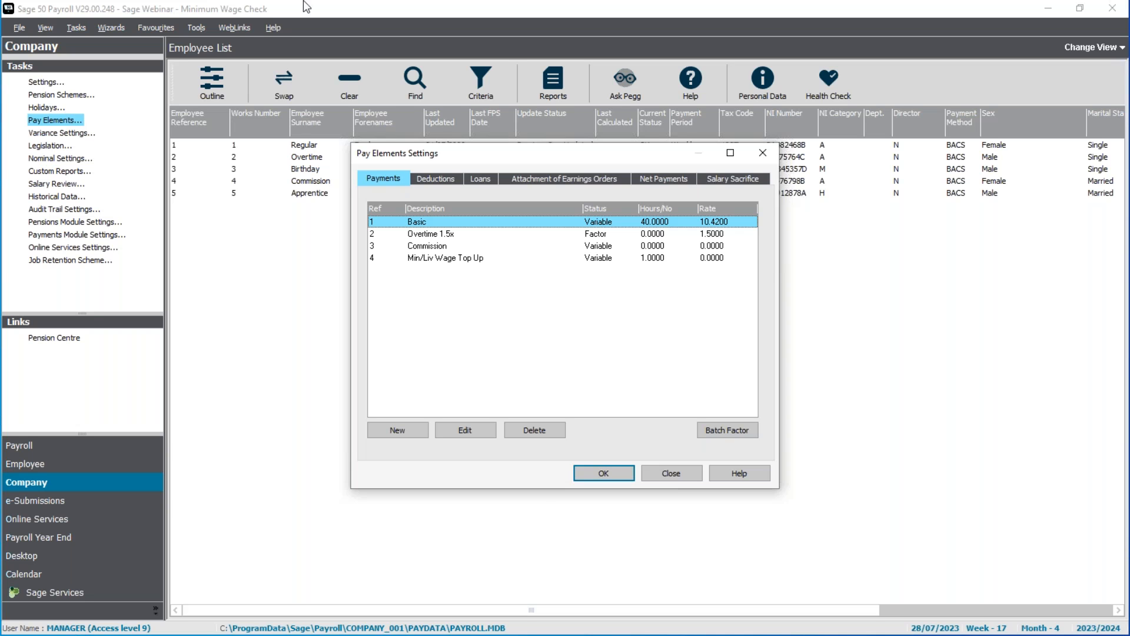
click(487, 430)
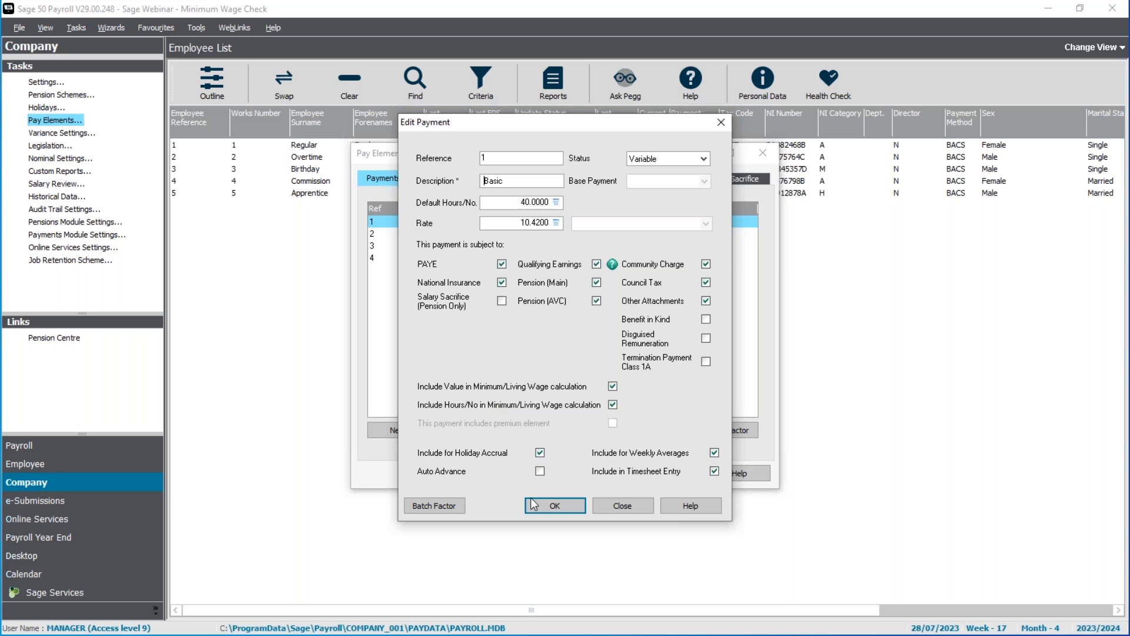
click(554, 505)
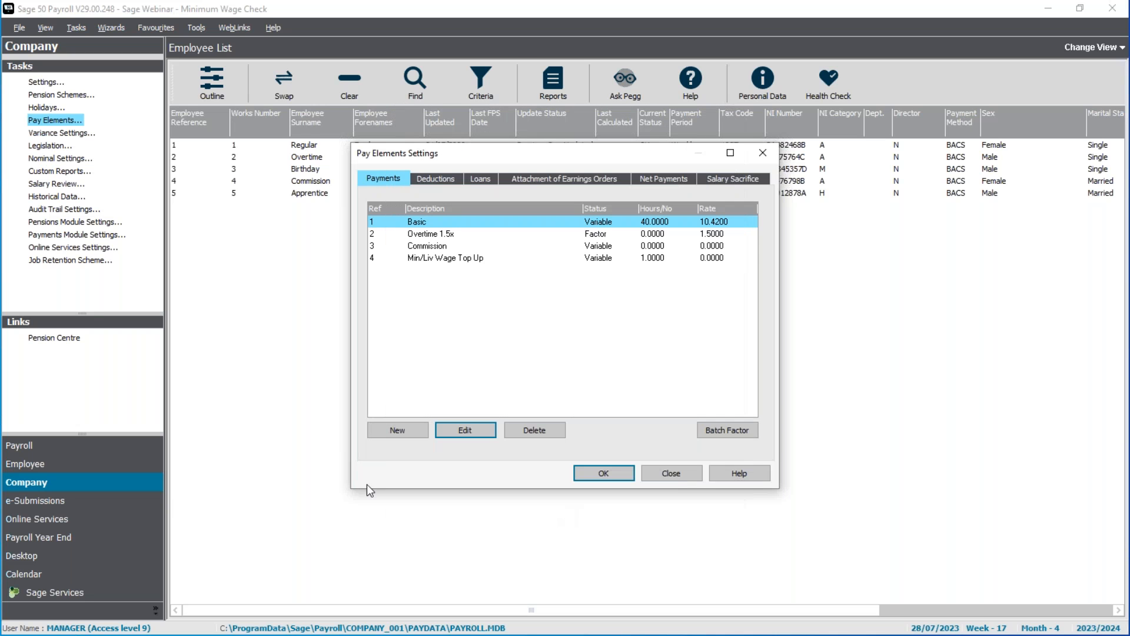
Step: Review the Overtime 1.5x payment's multiplier, premium element and minimum/living wage options
click(420, 236)
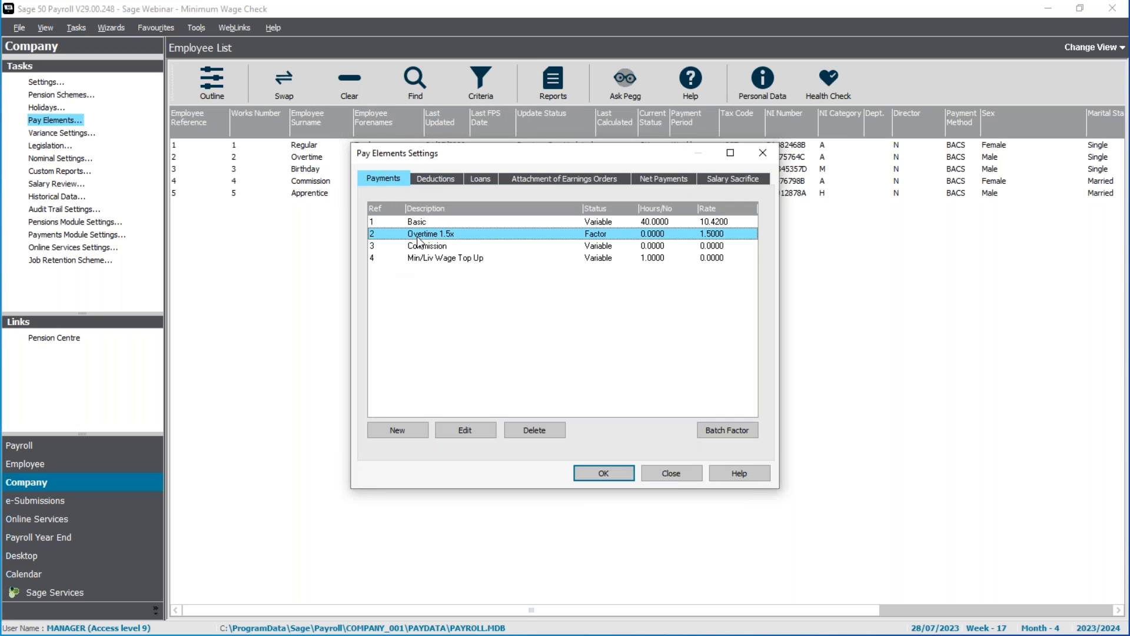
click(459, 429)
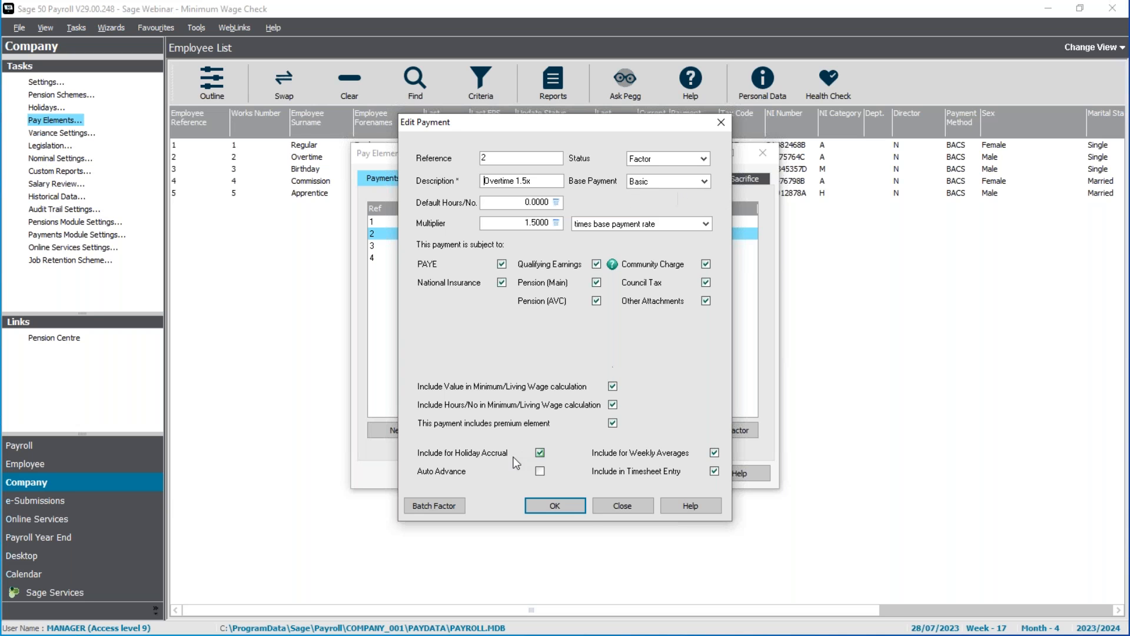
click(567, 510)
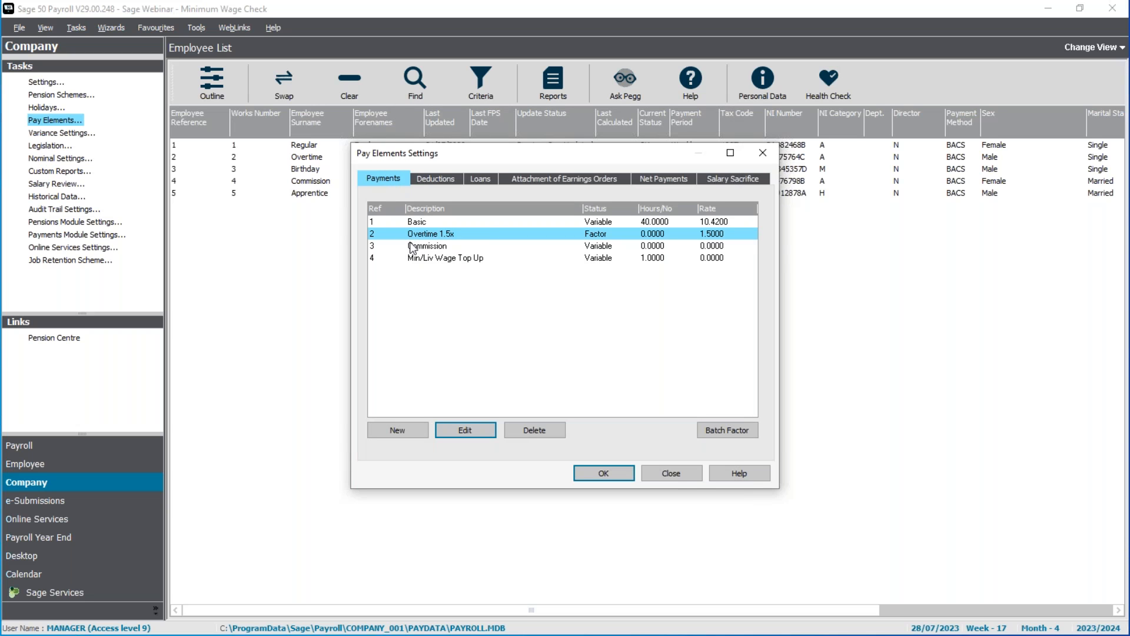
Step: Review which minimum/living wage options apply to the Commission payment
click(412, 247)
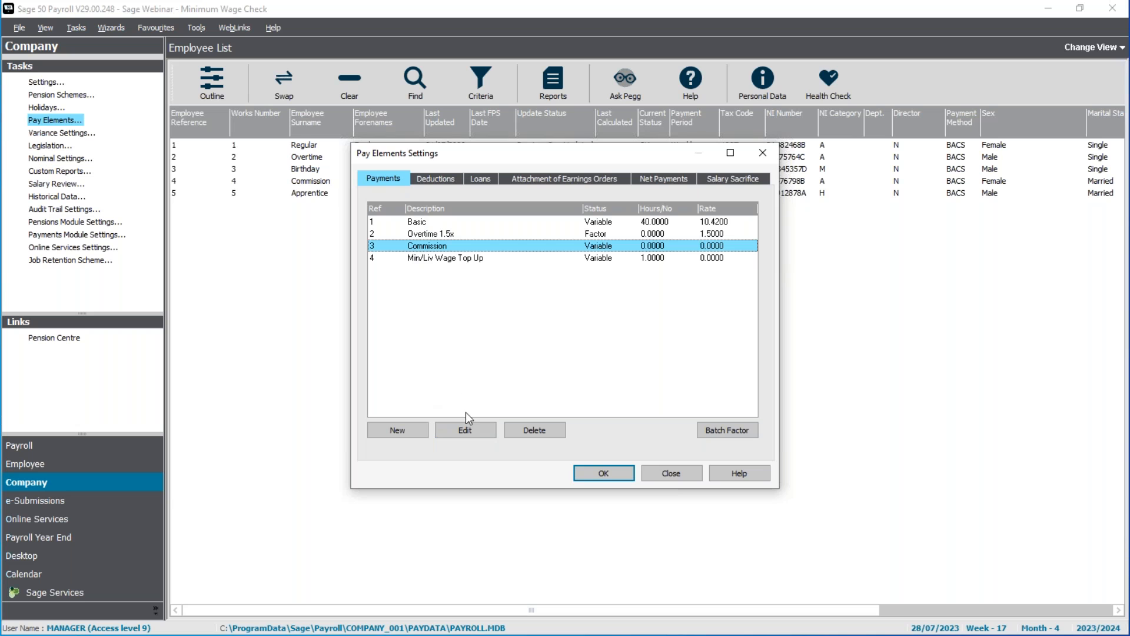
click(480, 432)
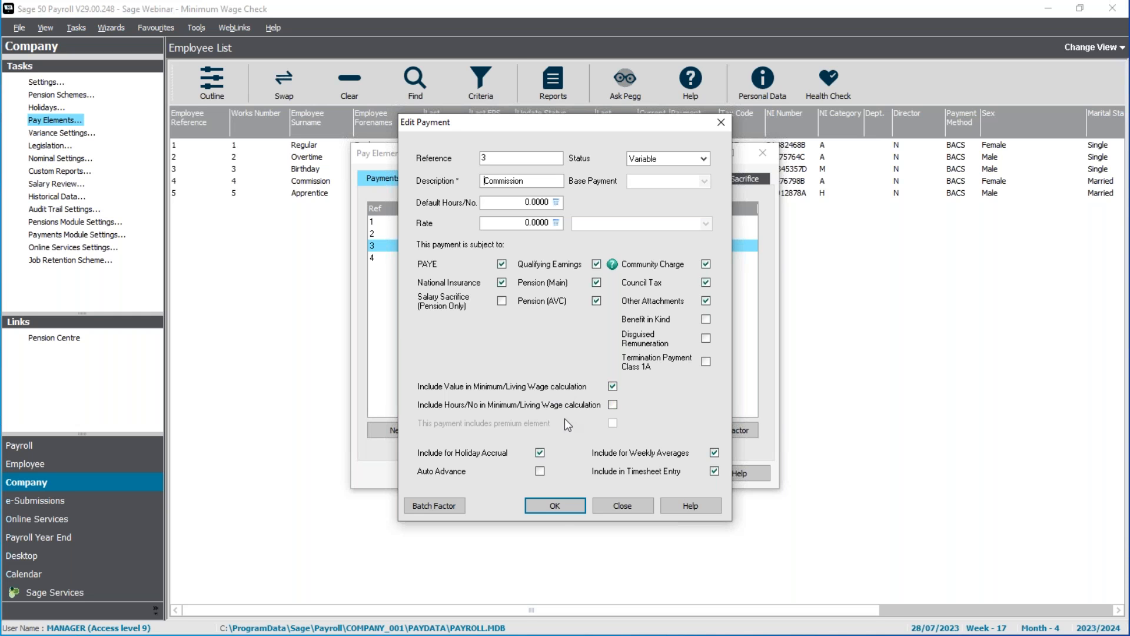
click(554, 508)
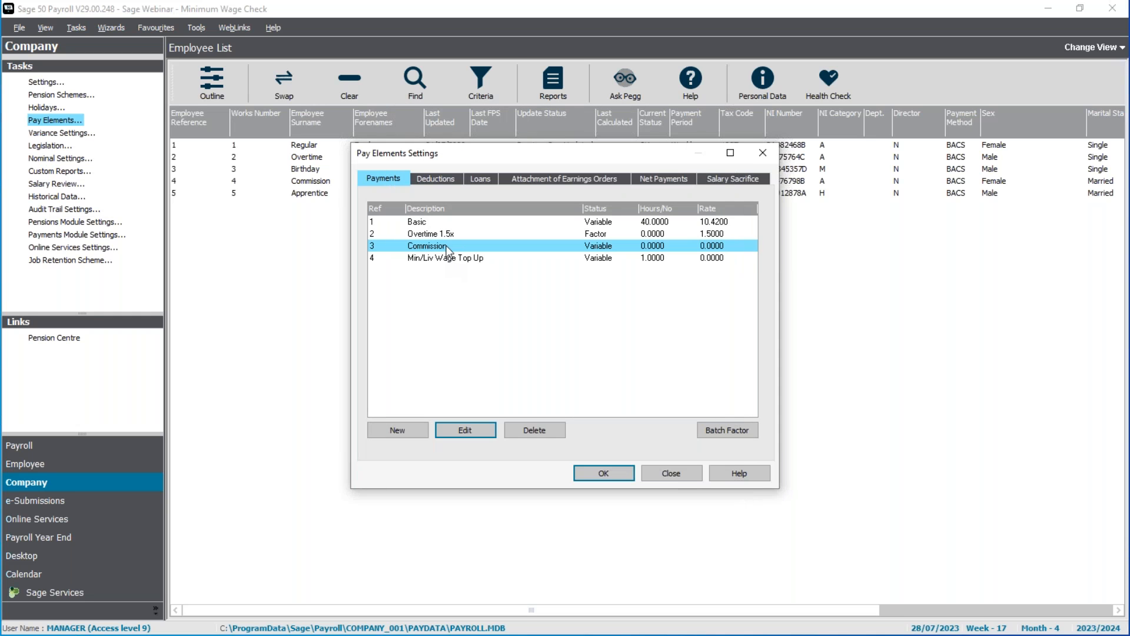
Step: Review the Min/Liv Wage Top Up payment's minimum/living wage options and close the pay element settings
click(443, 263)
click(464, 430)
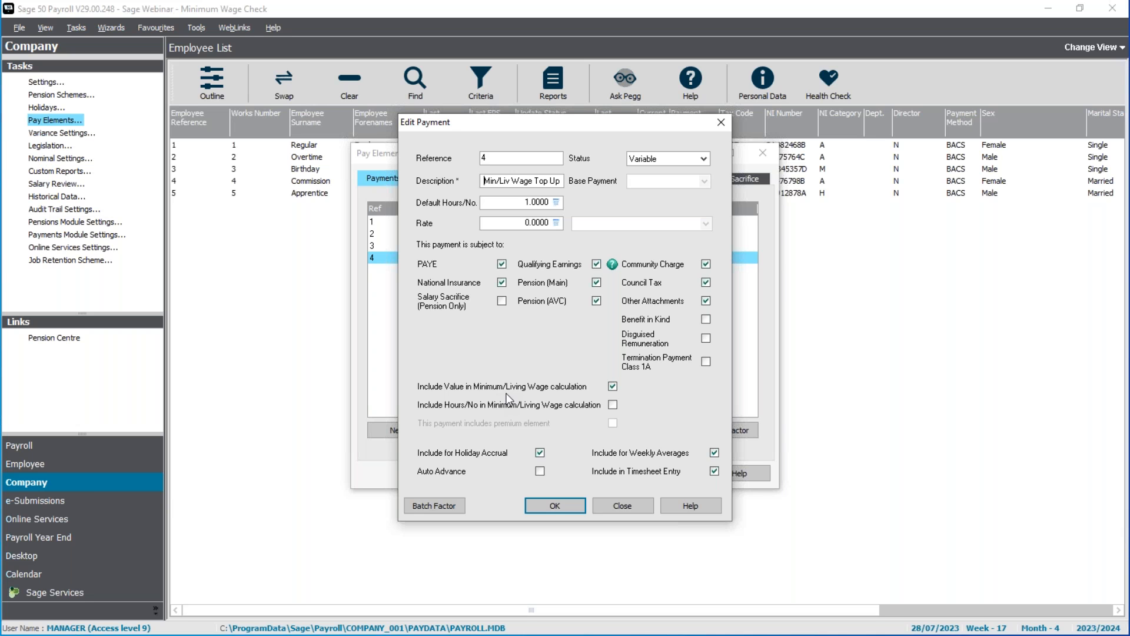
click(550, 507)
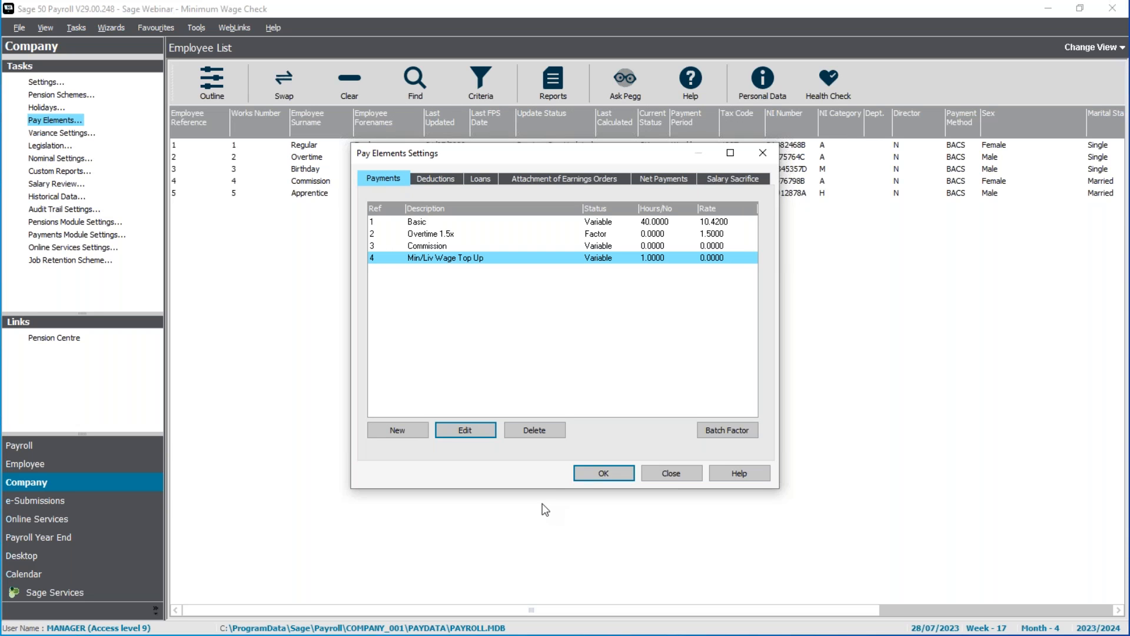
click(602, 472)
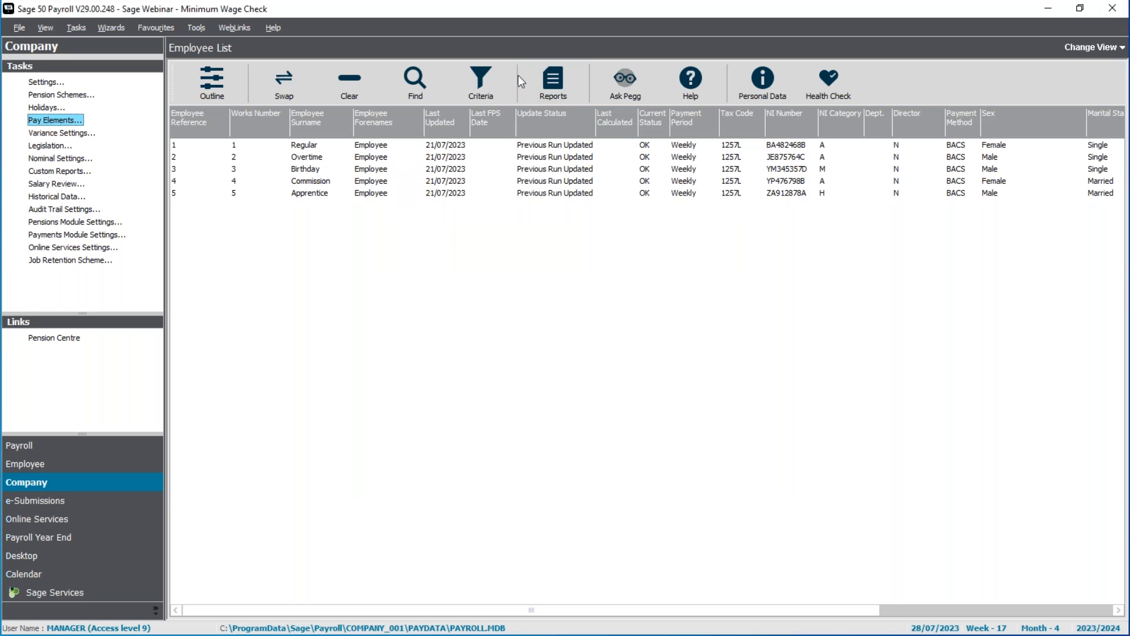
Step: Preview the company's Payment Types report enlarged to check its minimum wage columns, then close the preview and the reports
click(547, 88)
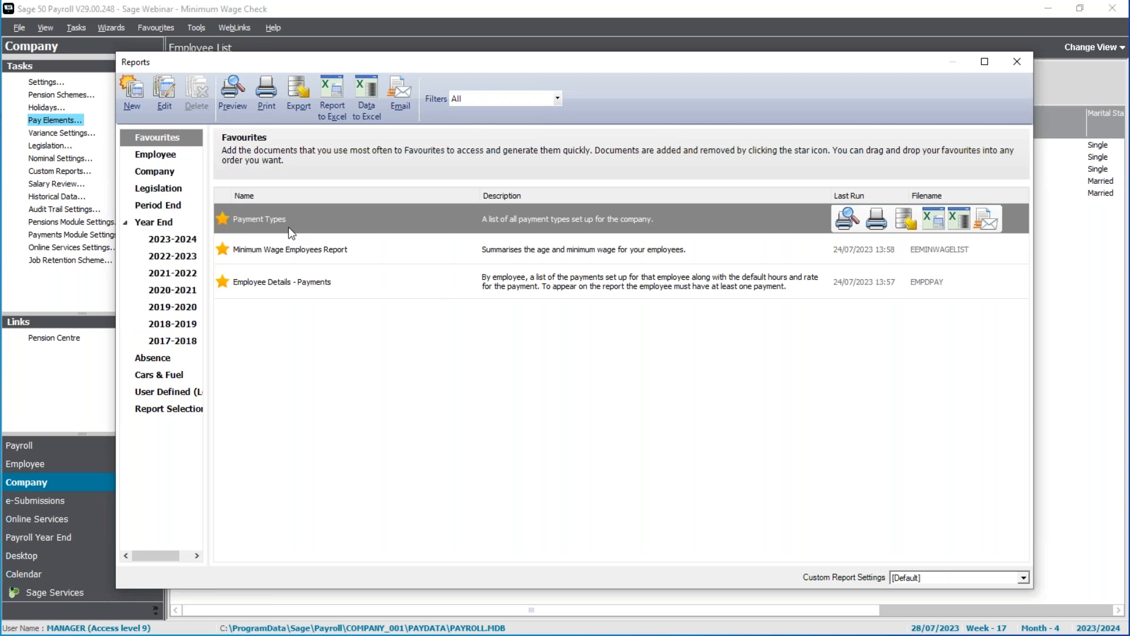
click(162, 172)
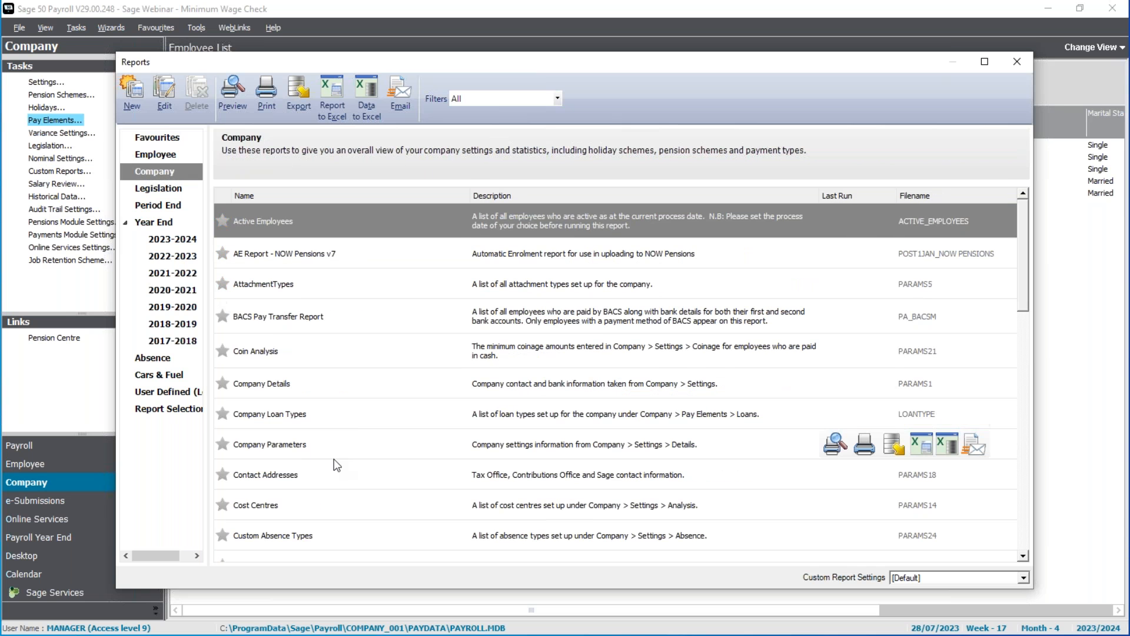
scroll(336, 465, down, 5)
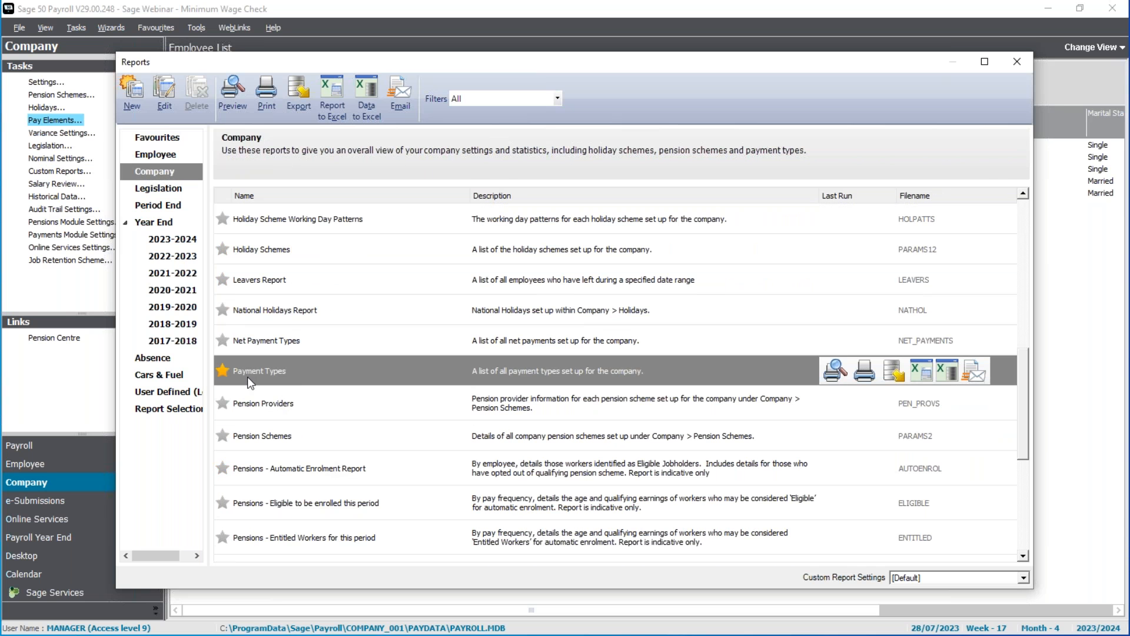
click(223, 109)
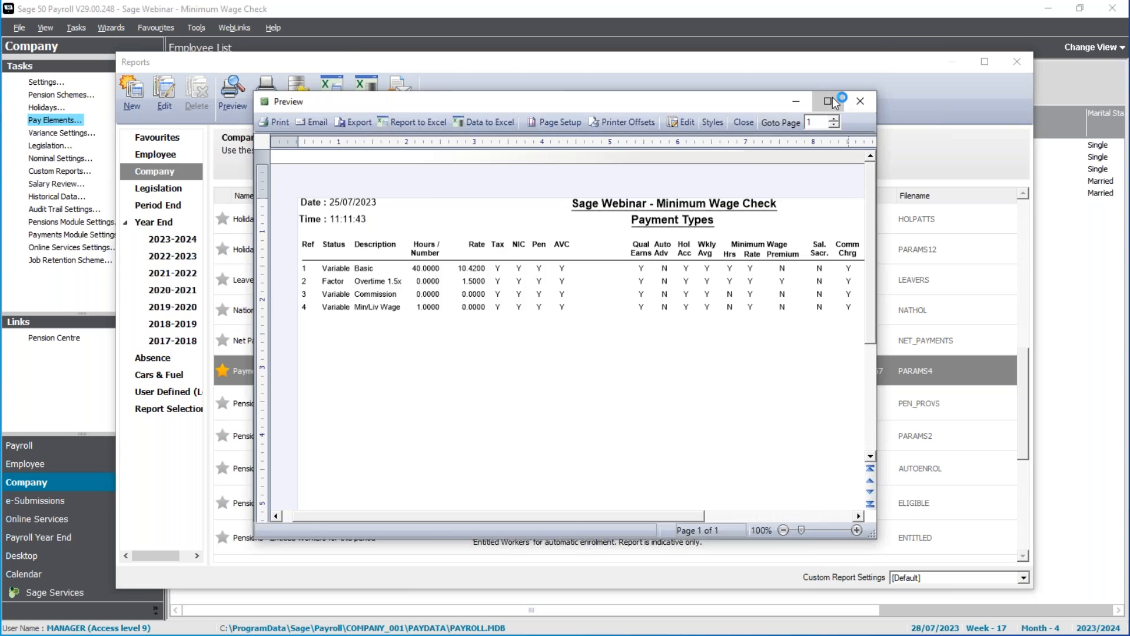
click(824, 104)
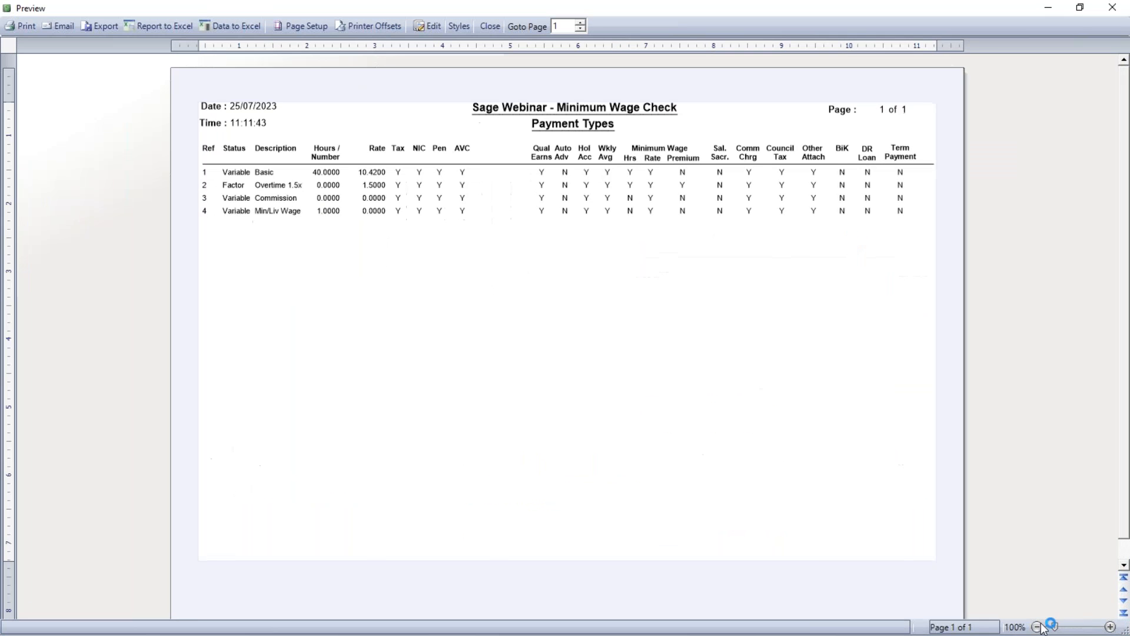
click(1091, 627)
click(1091, 628)
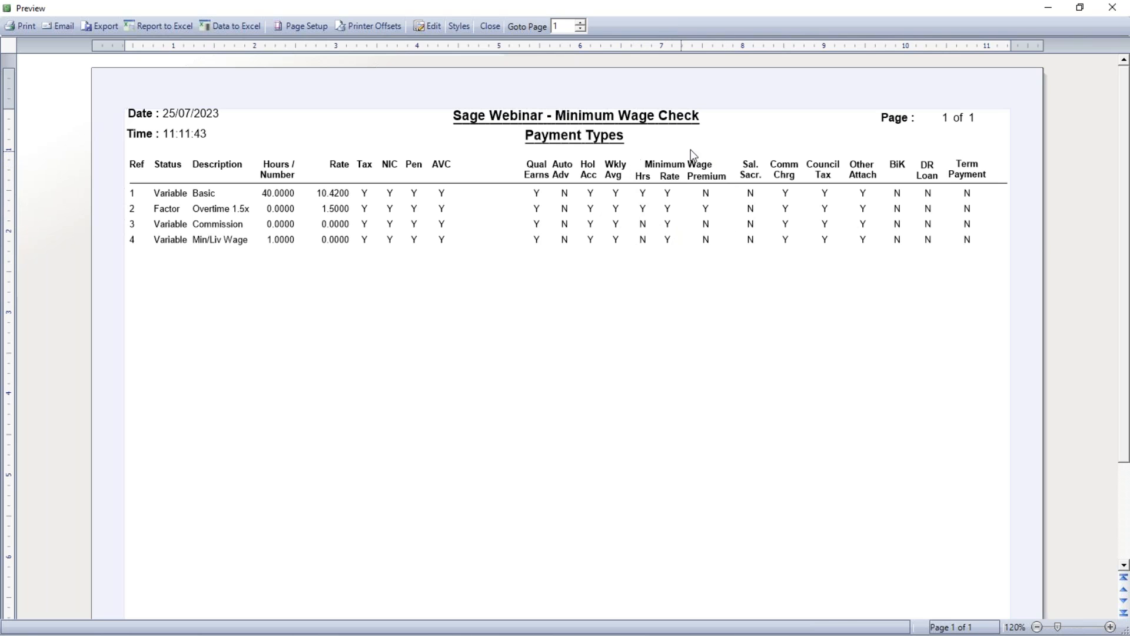
click(489, 26)
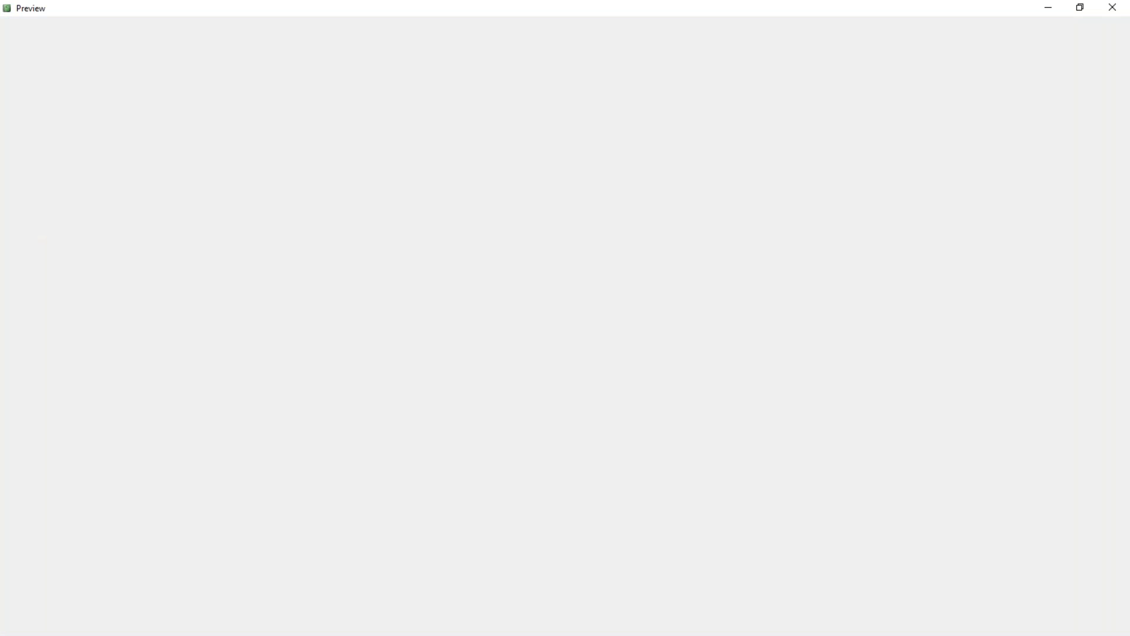
click(1014, 69)
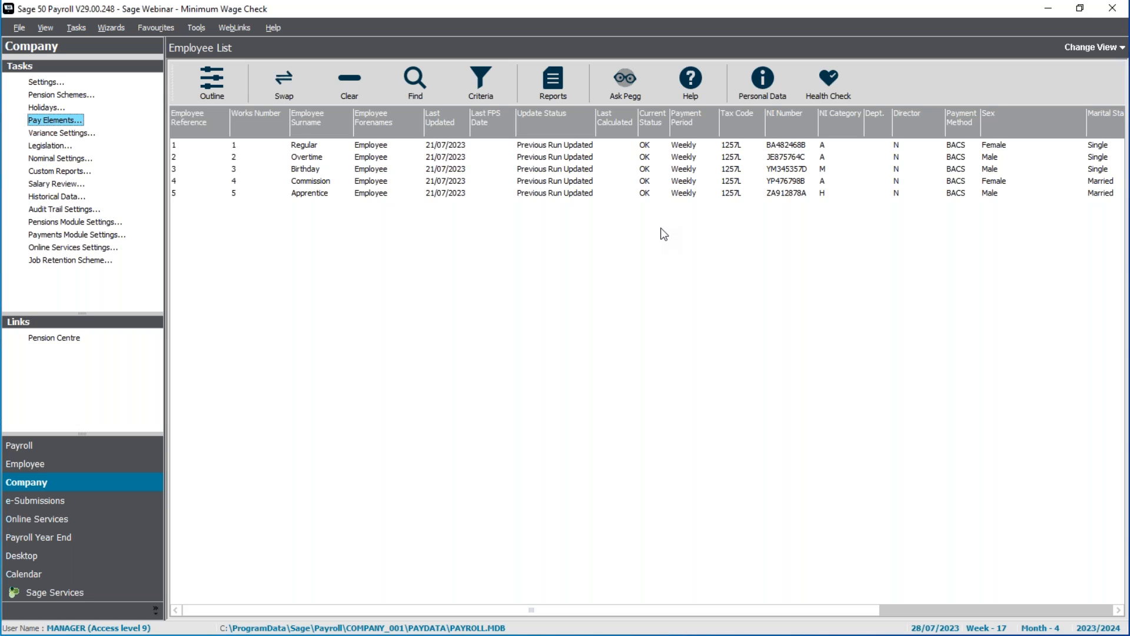
Step: Enable Apply Minimum/Living Wage Check in the first employee's pay elements, save it and close the employee record
click(385, 148)
right_click(385, 148)
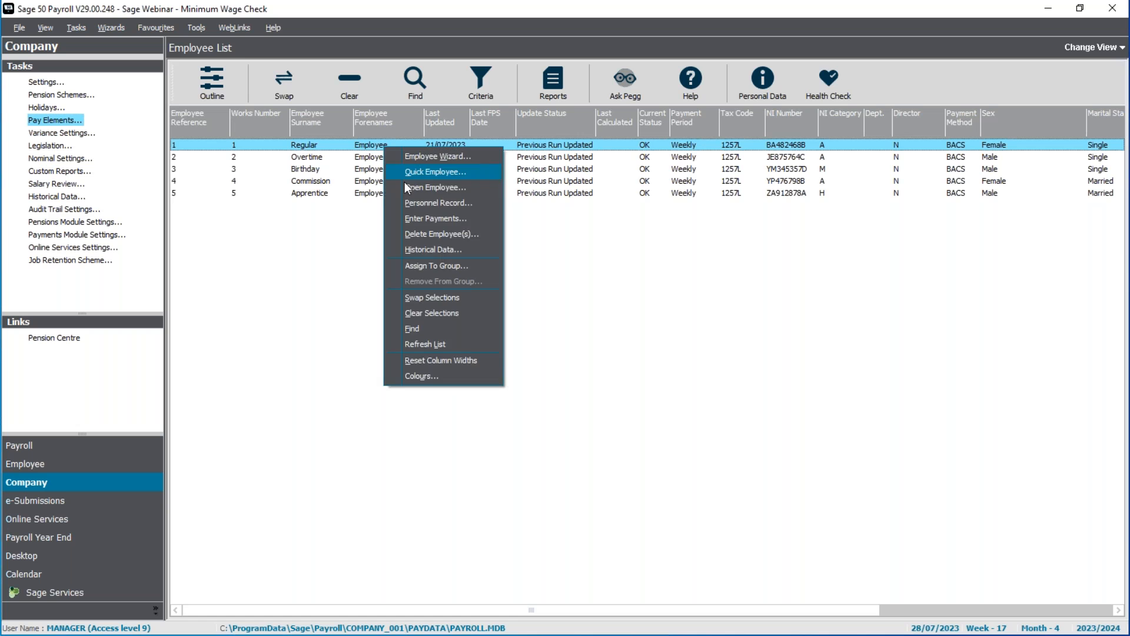
click(408, 191)
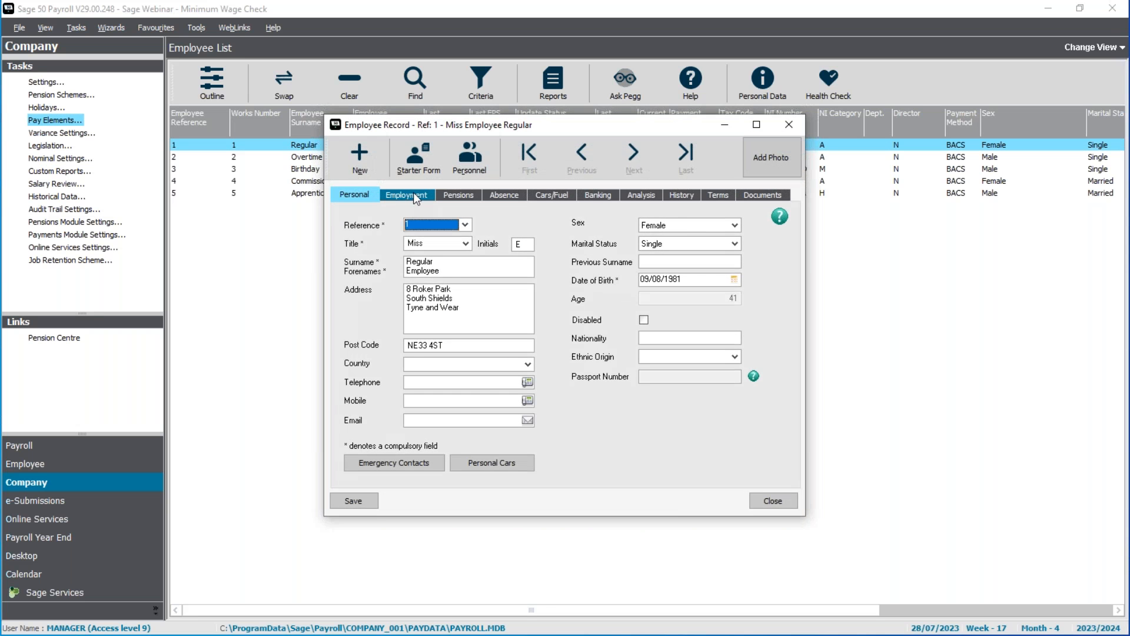
click(414, 193)
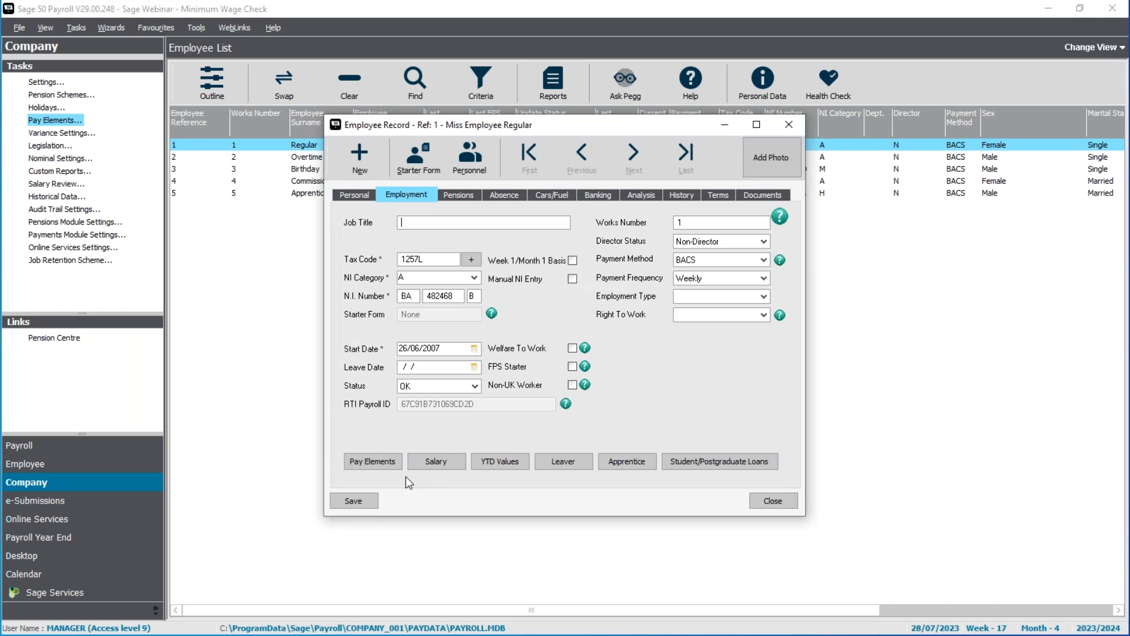
click(372, 462)
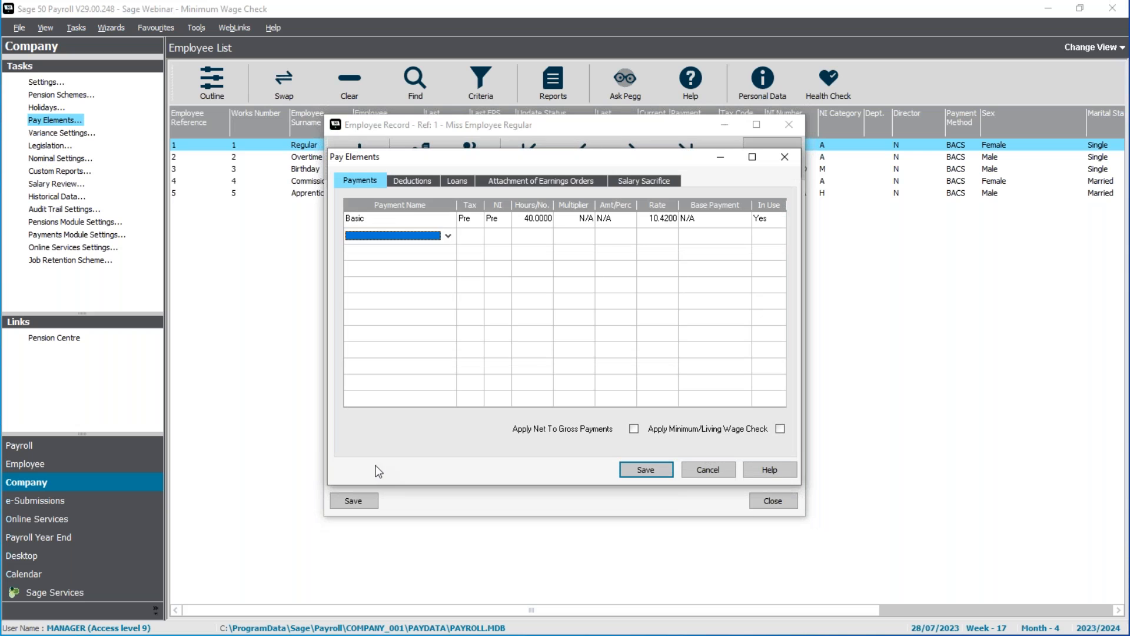
click(781, 429)
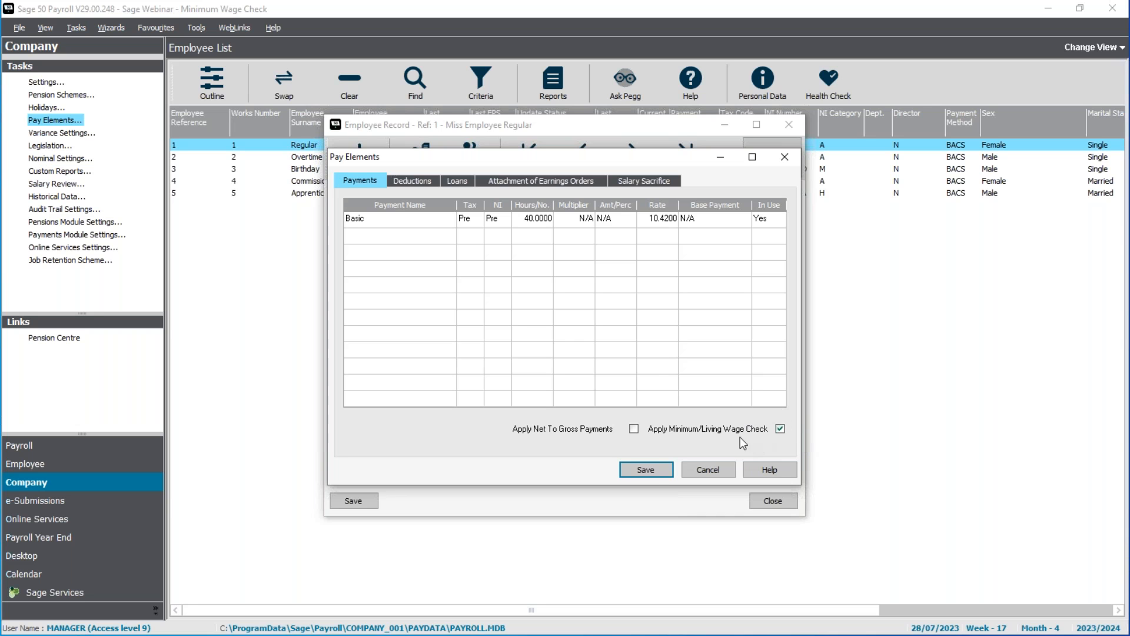
click(652, 469)
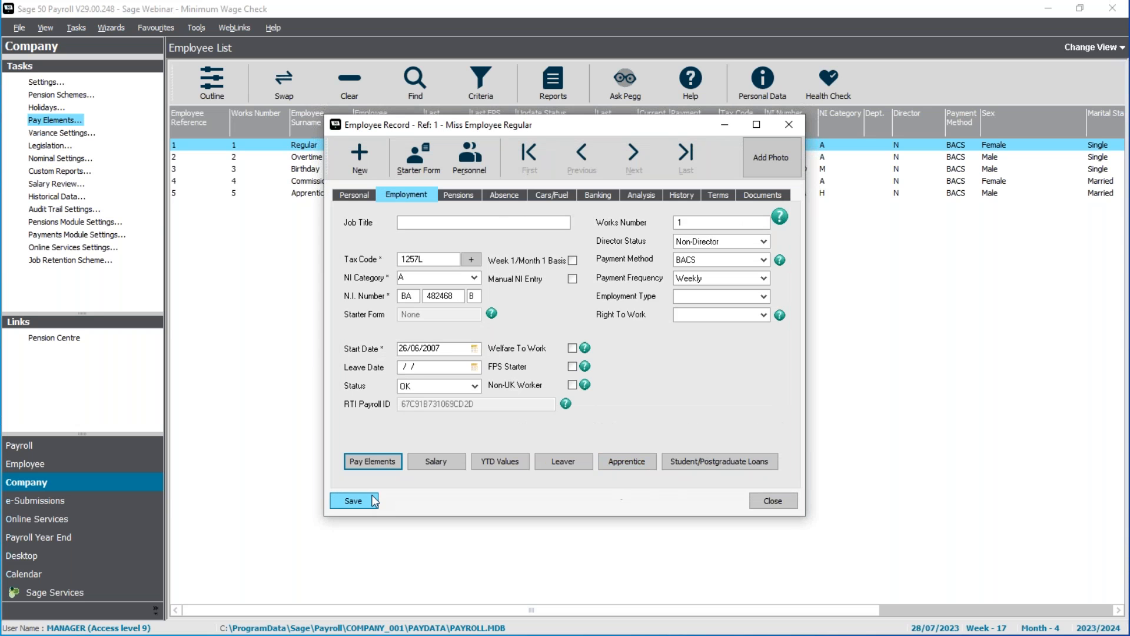
click(774, 503)
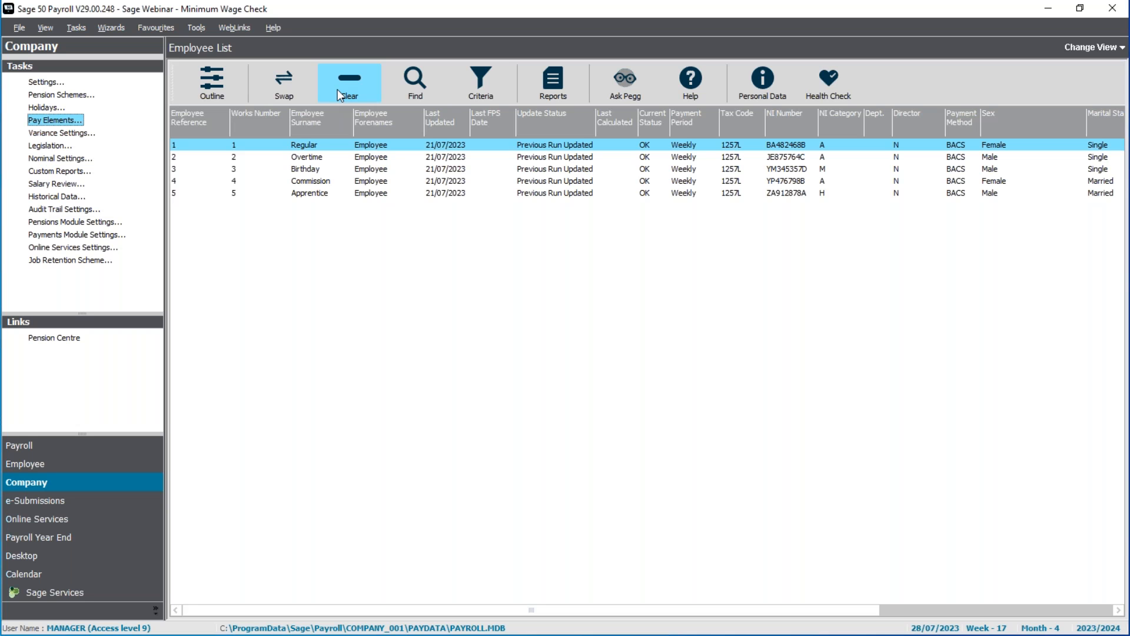
Step: Set the Apply Minimum/Living Wage flag through the payments global changes for the four employees with references 2 to 5
click(274, 84)
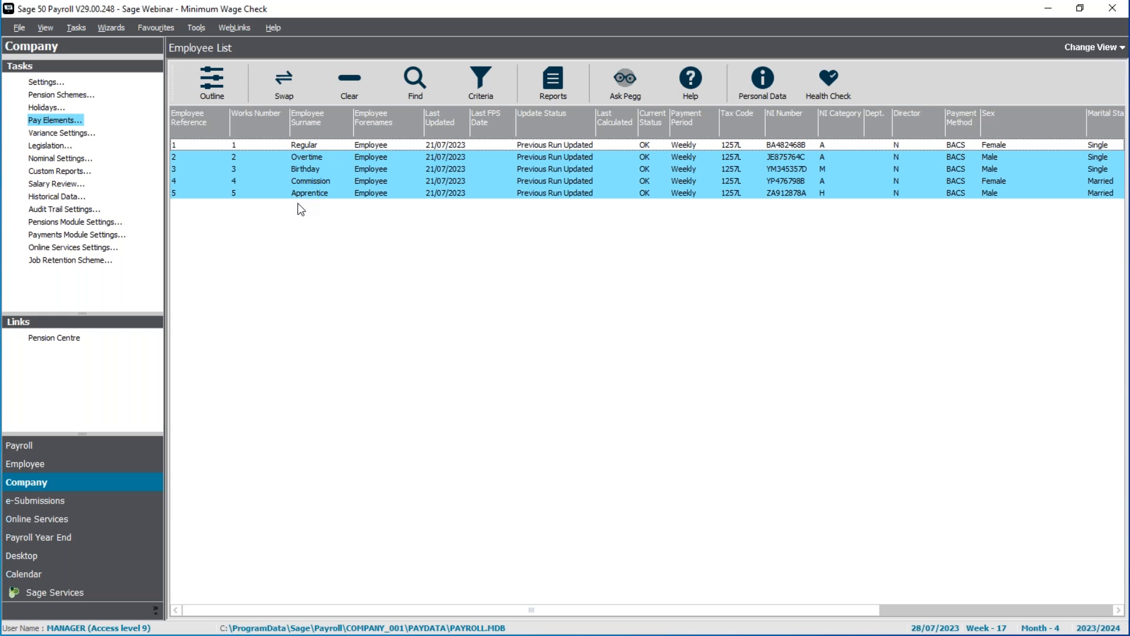
click(75, 28)
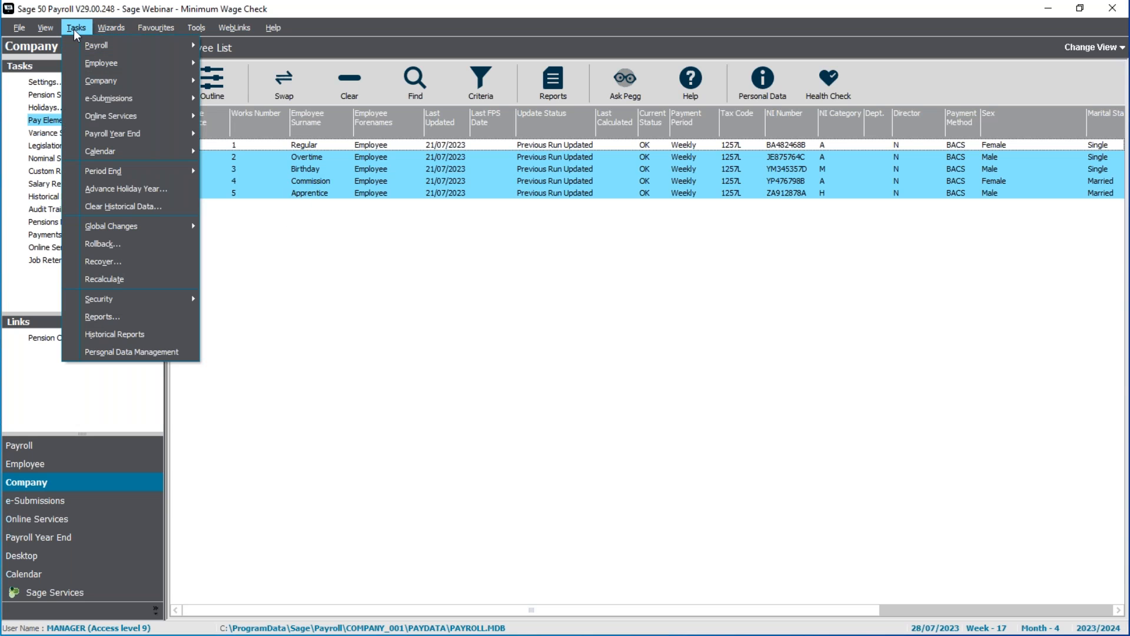
mouse_move(150, 228)
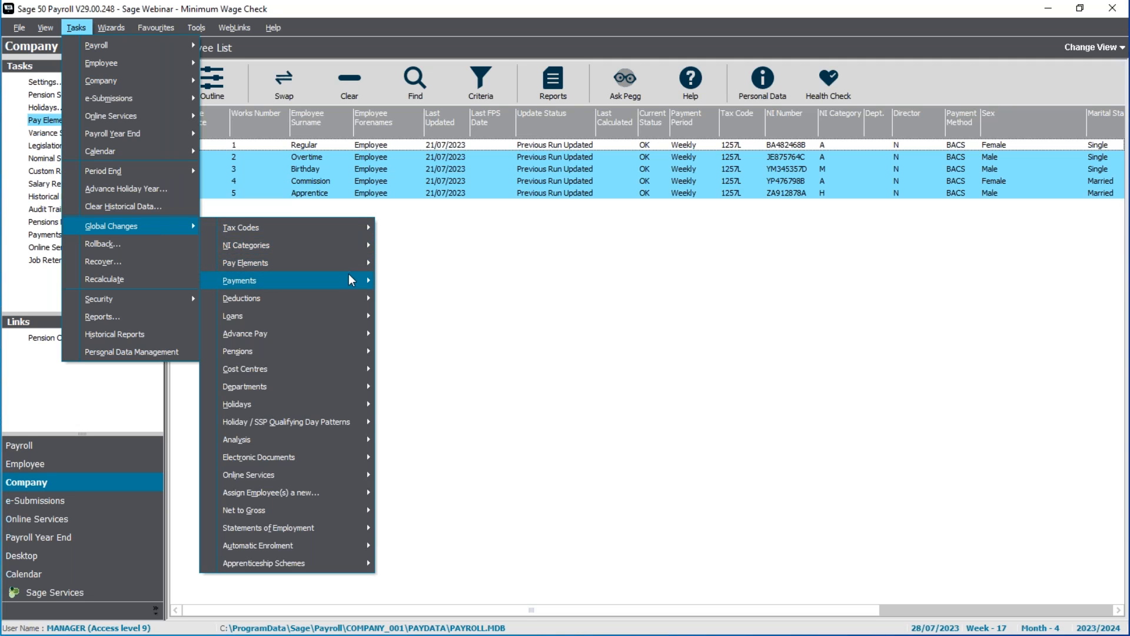
mouse_move(344, 278)
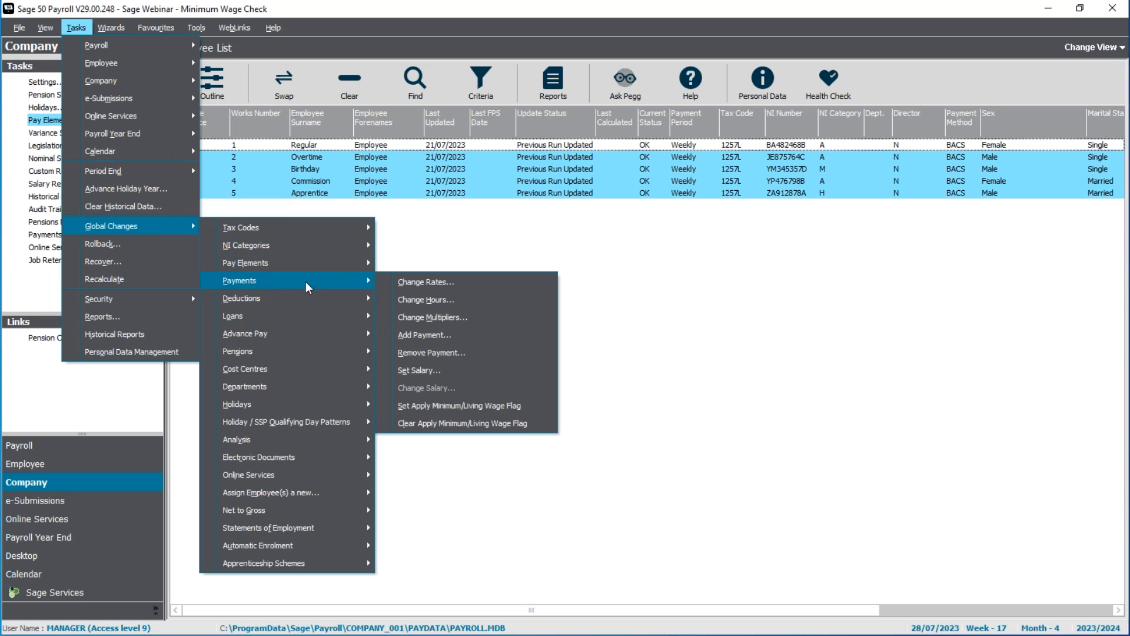
click(527, 406)
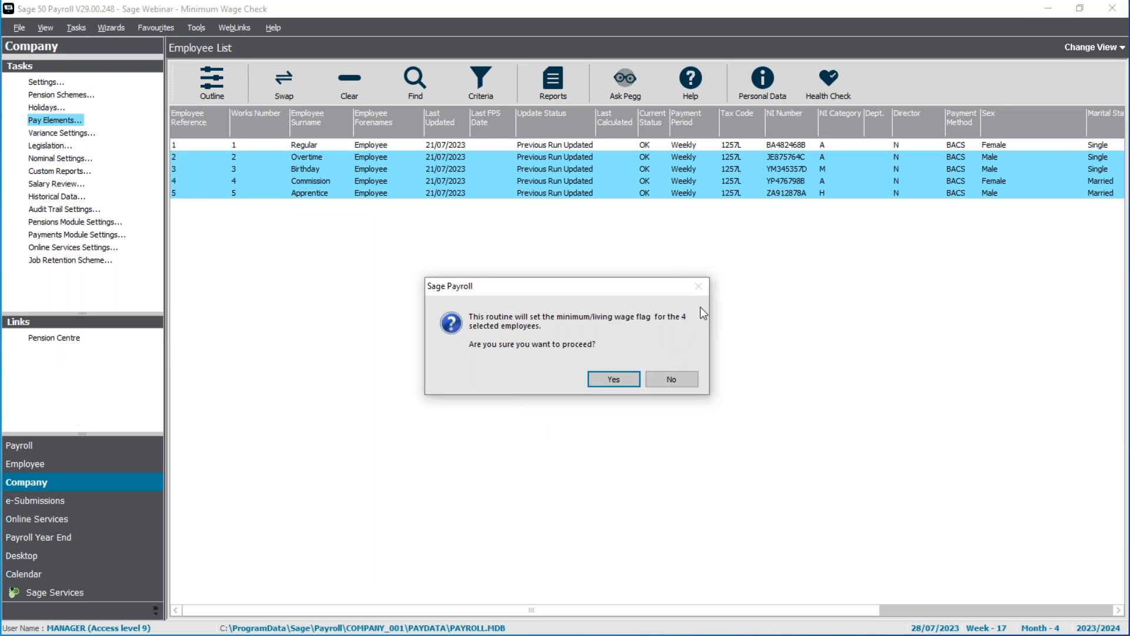
click(611, 378)
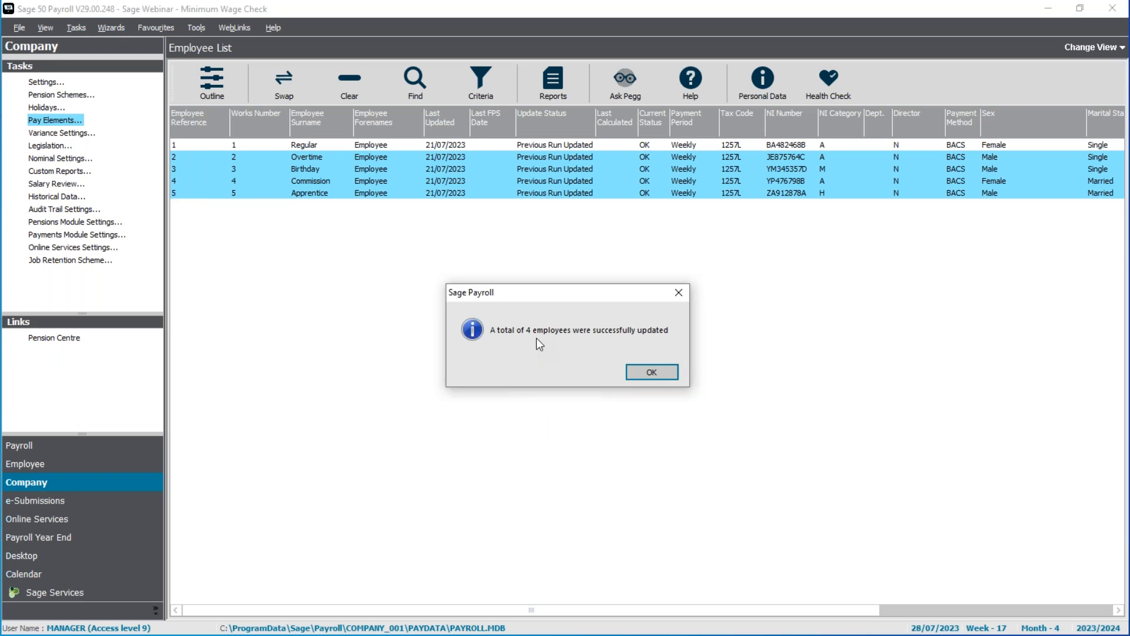
click(651, 373)
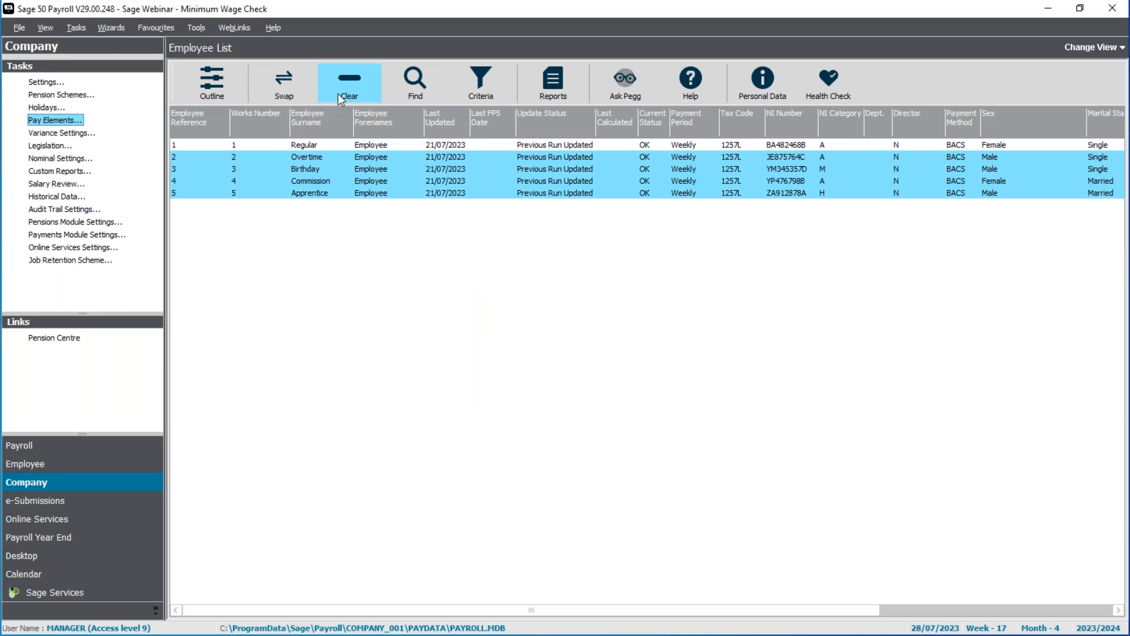
Step: Select all employees and find the Minimum Wage Employees Report in the Employee reports
click(338, 94)
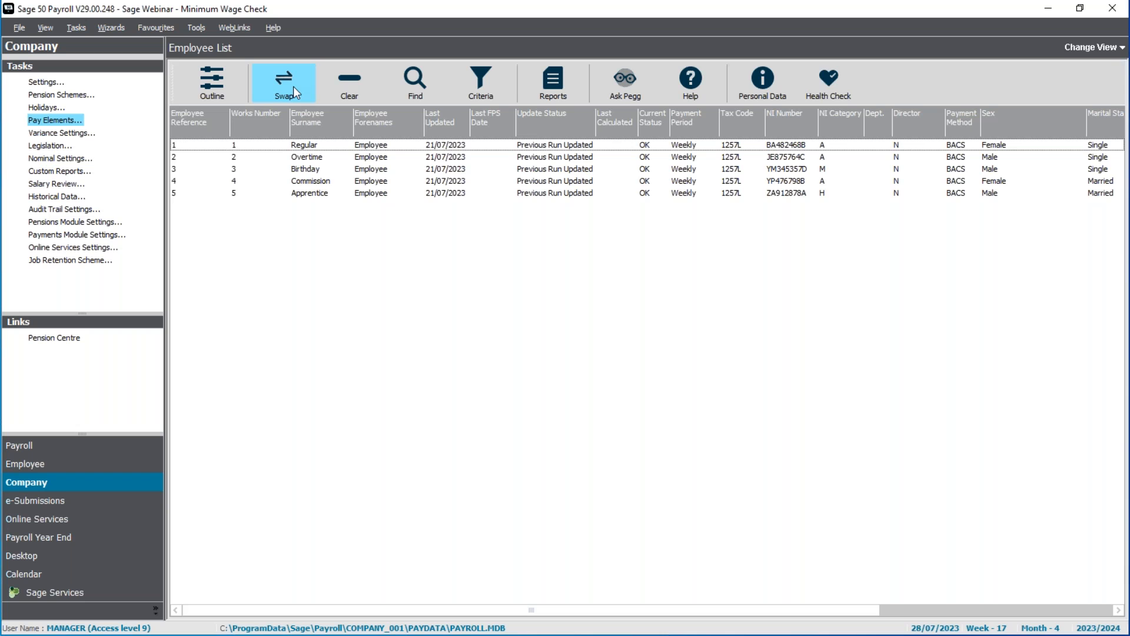
click(293, 85)
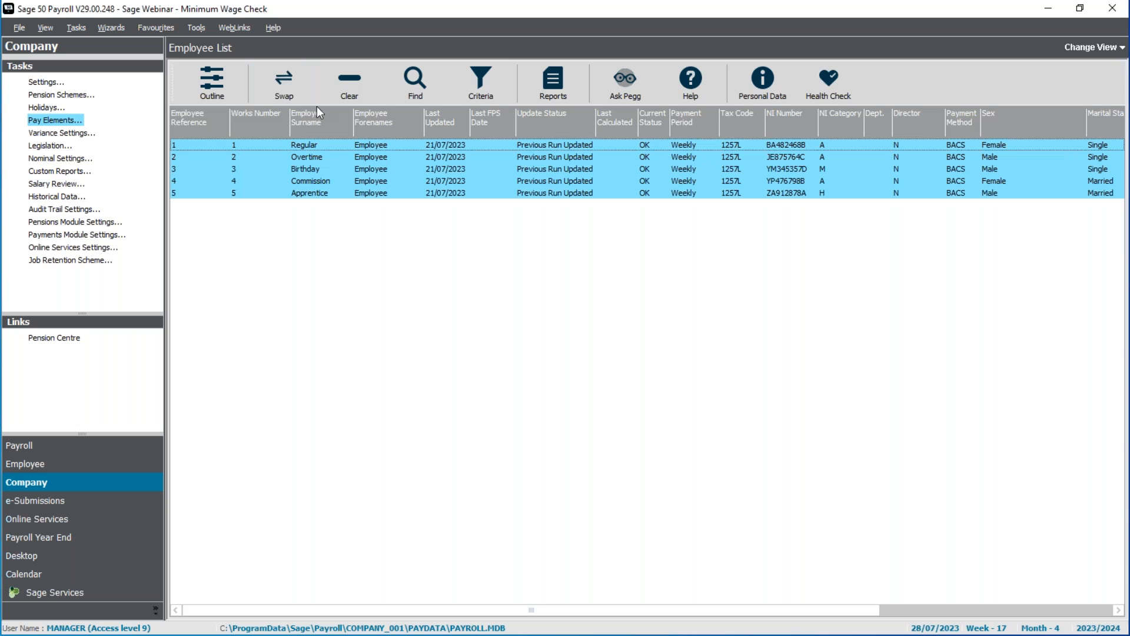
click(545, 82)
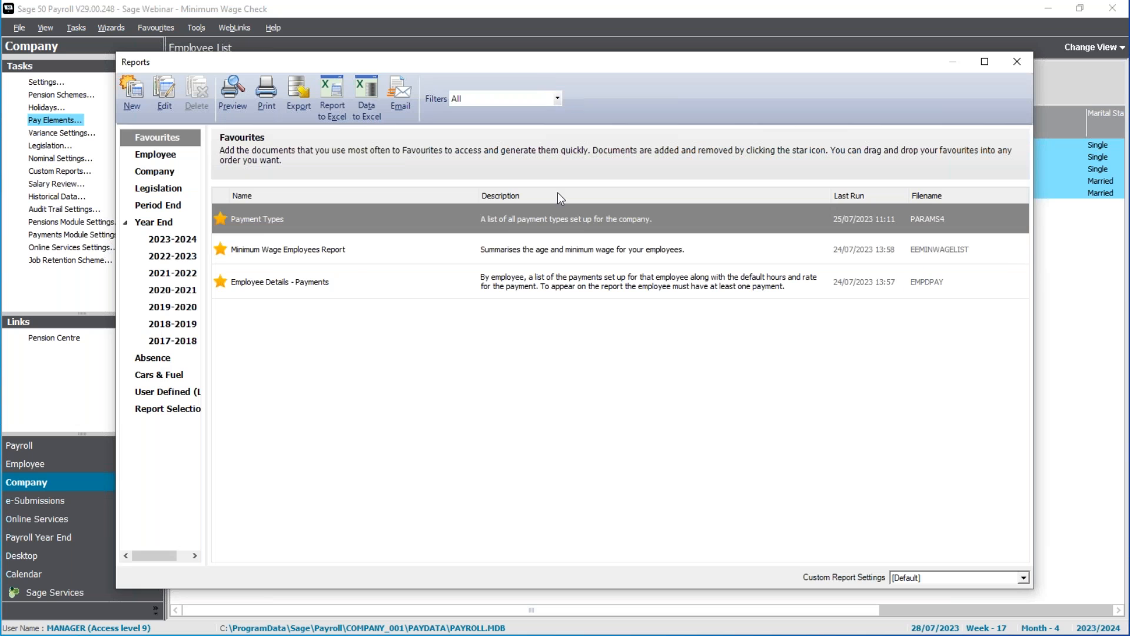
click(351, 259)
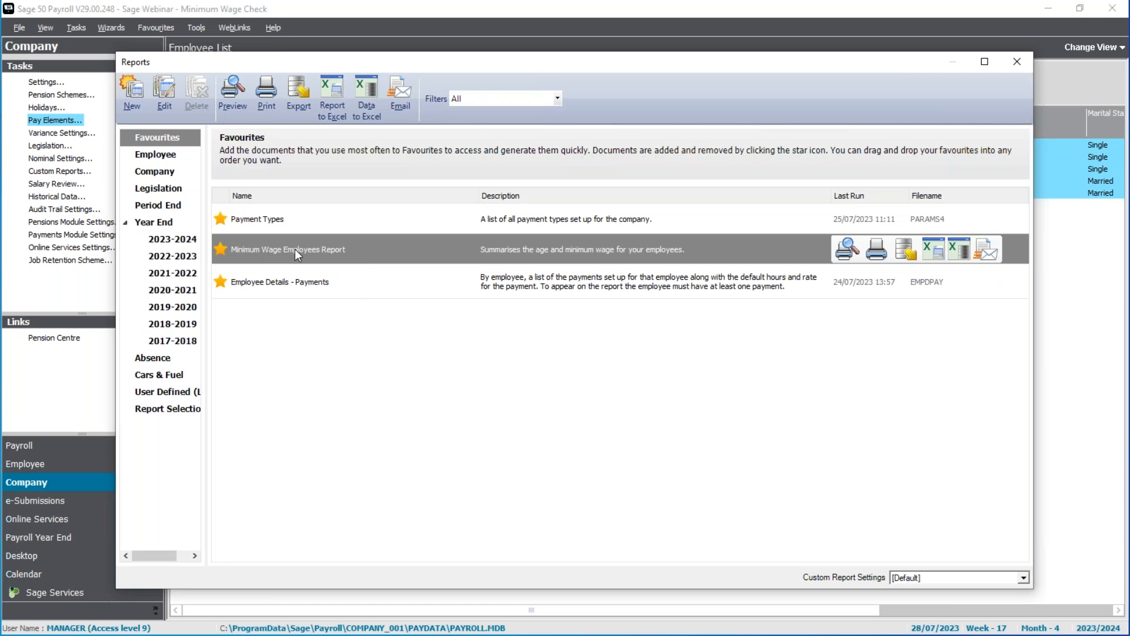
click(158, 160)
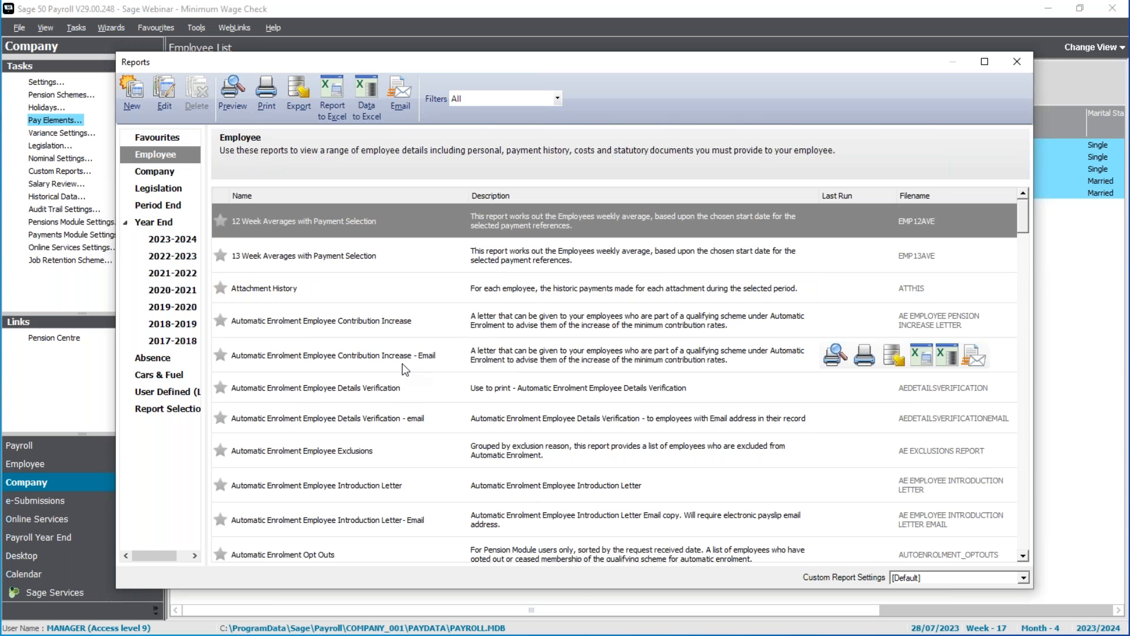
scroll(401, 363, down, 5)
scroll(398, 369, down, 10)
scroll(391, 377, up, 5)
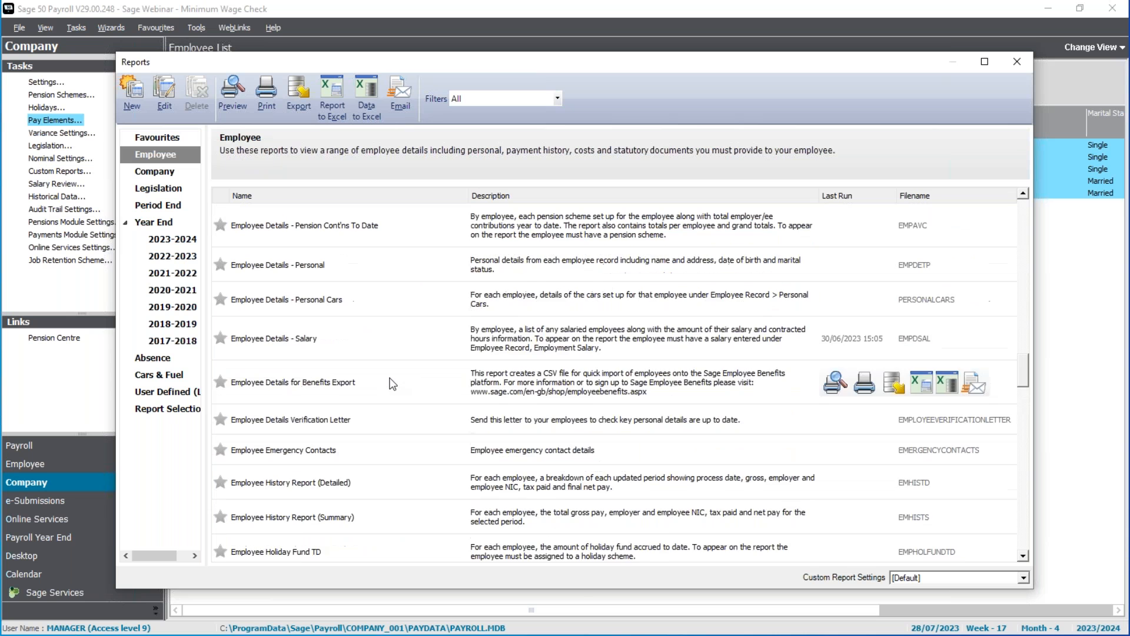
scroll(392, 384, down, 8)
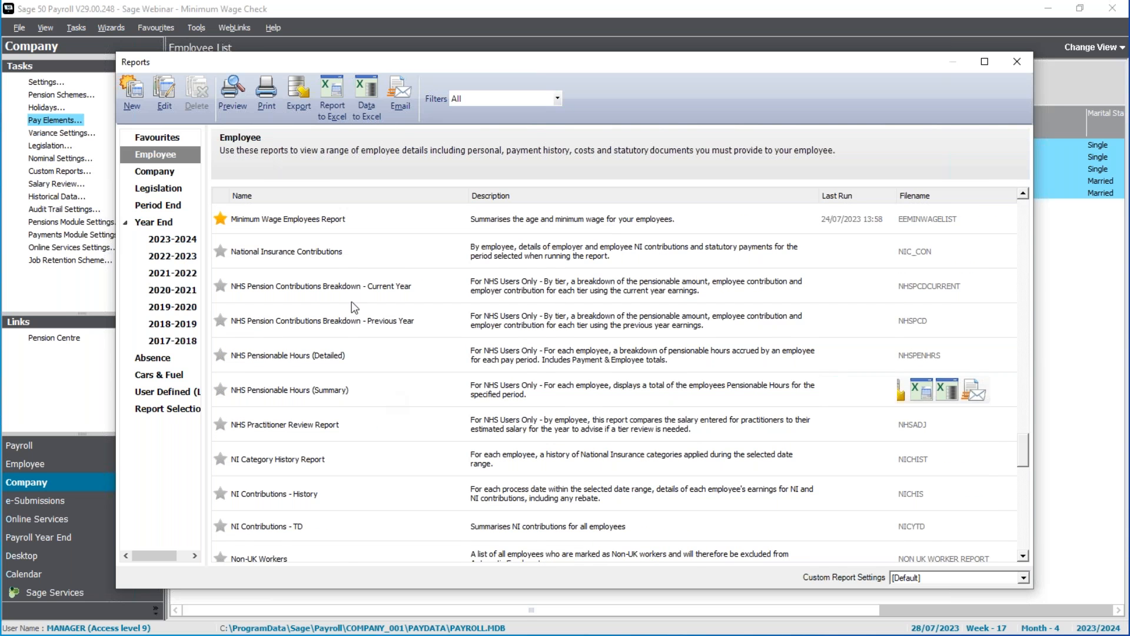
click(286, 225)
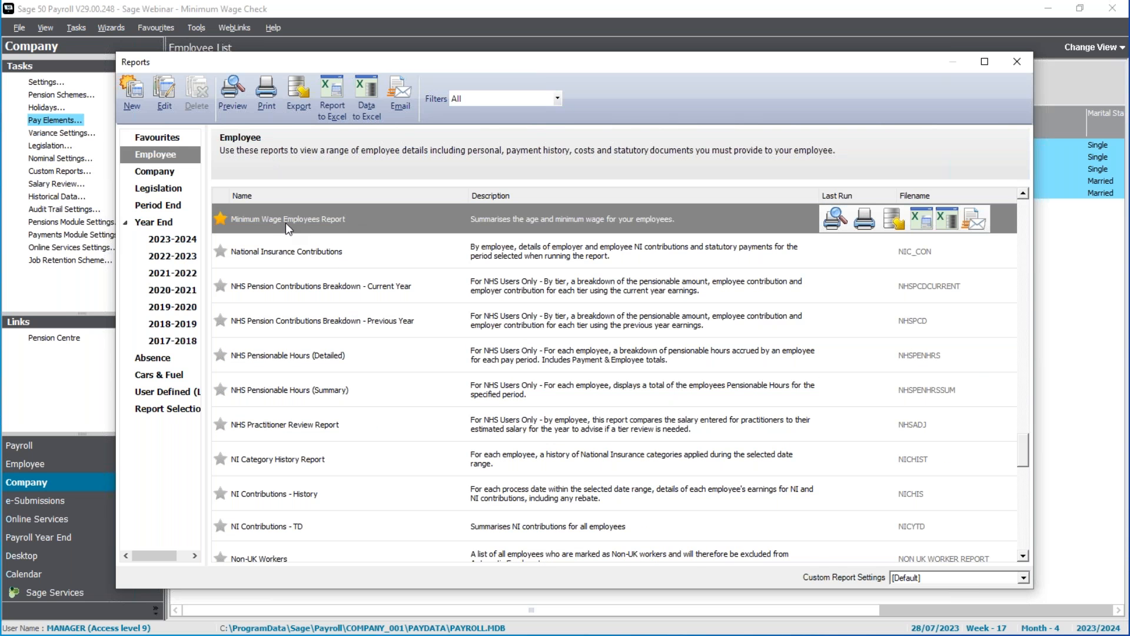
Step: Preview the Minimum Wage Employees Report enlarged to check each employee's age and wage band, and close the preview and the reports
click(235, 102)
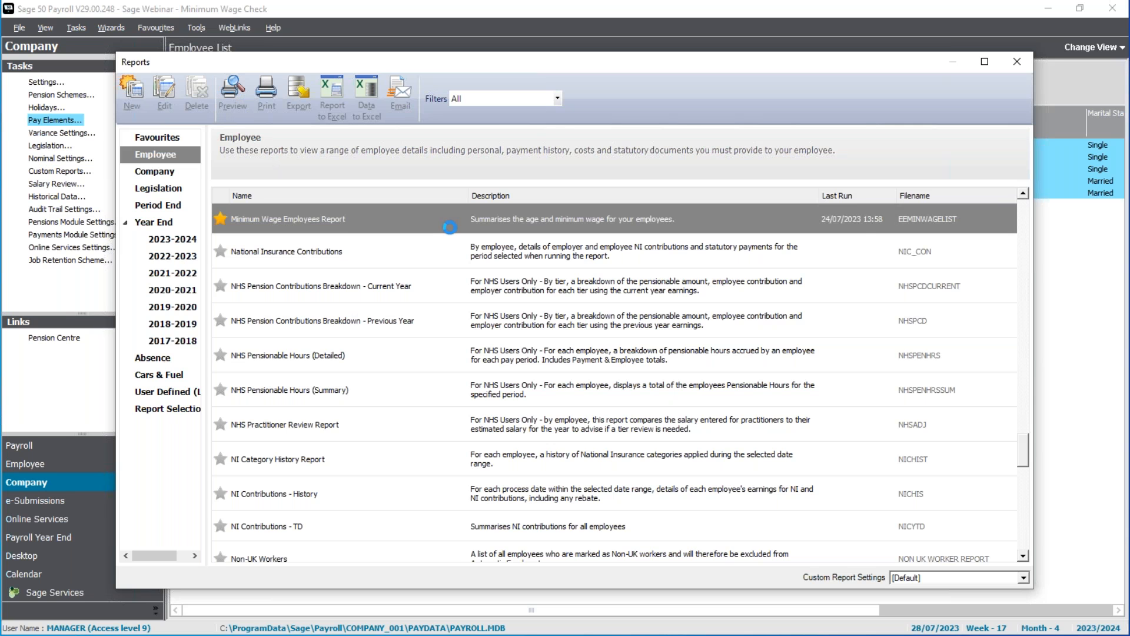
double_click(599, 103)
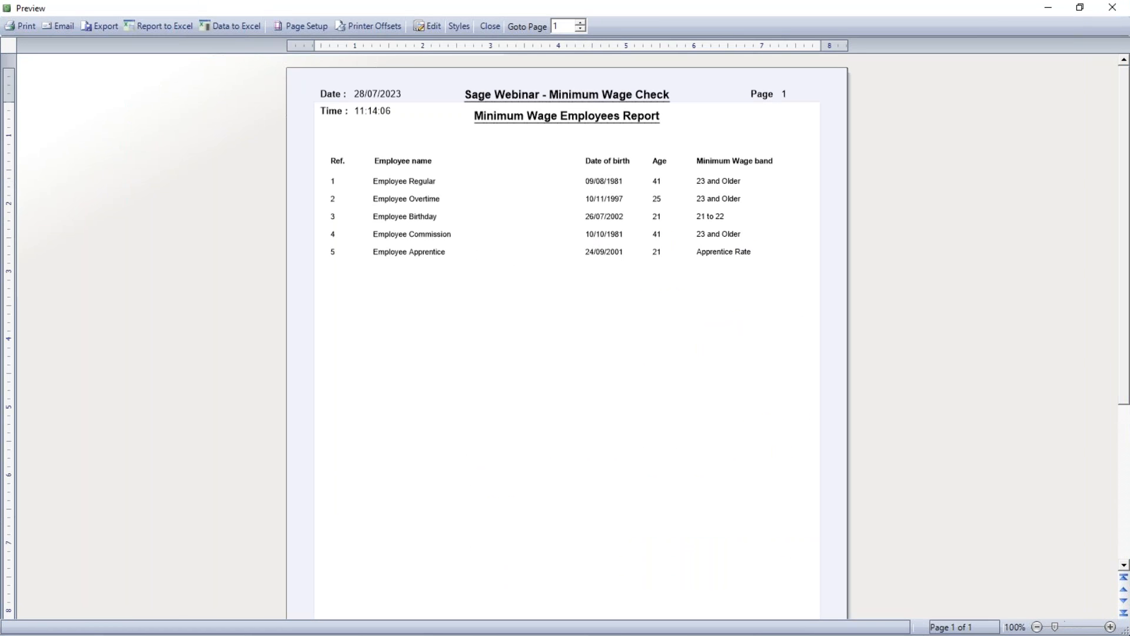
click(1096, 626)
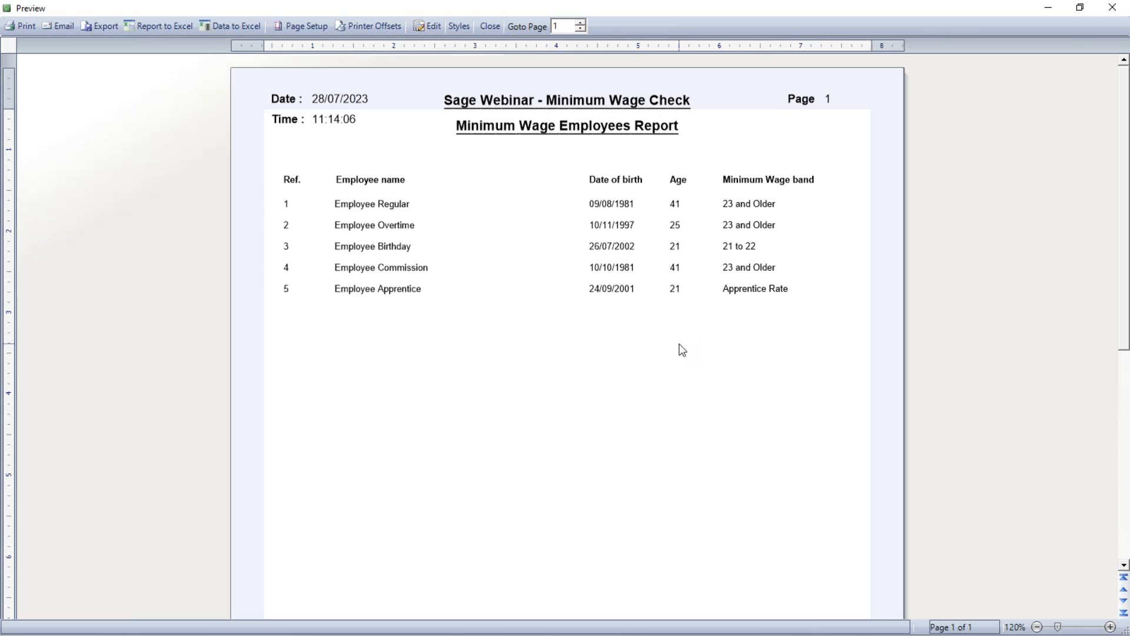
click(490, 26)
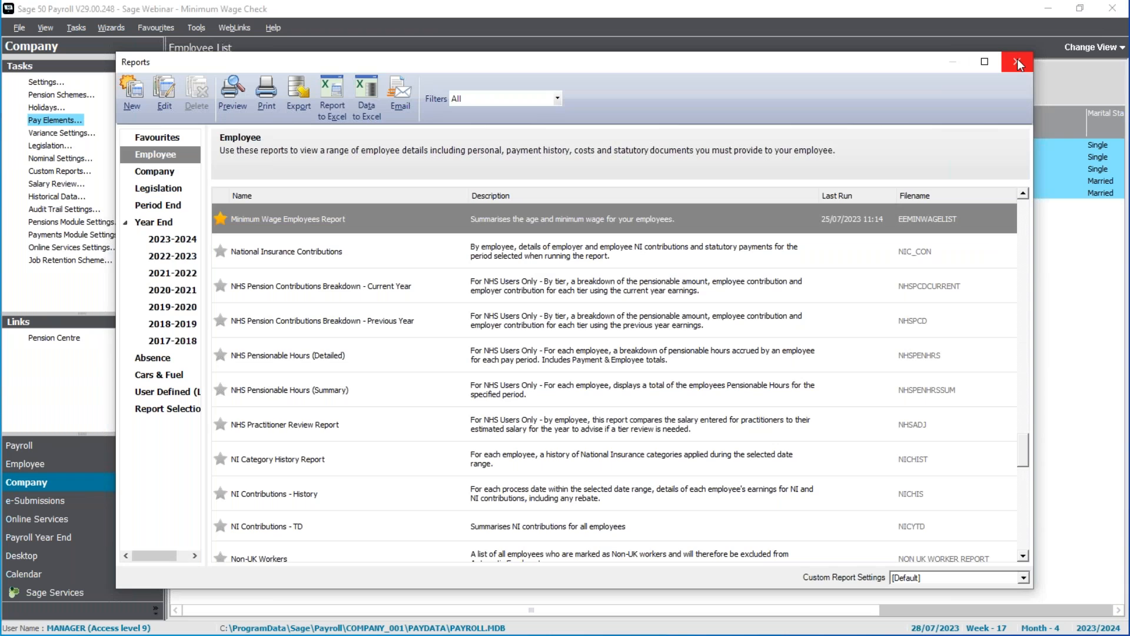
click(1017, 61)
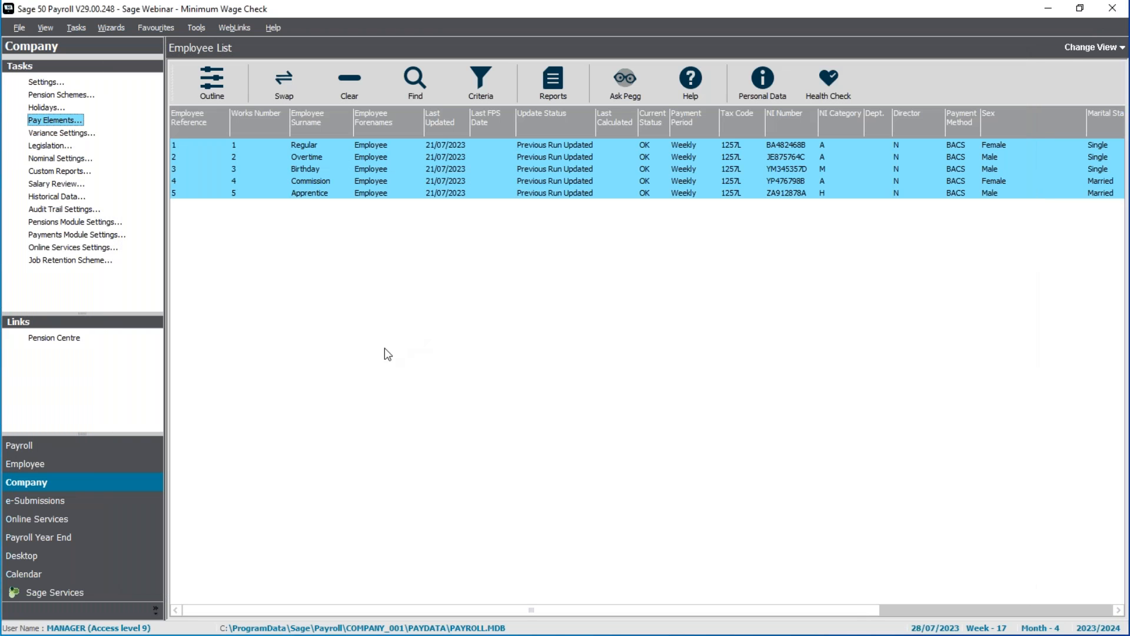
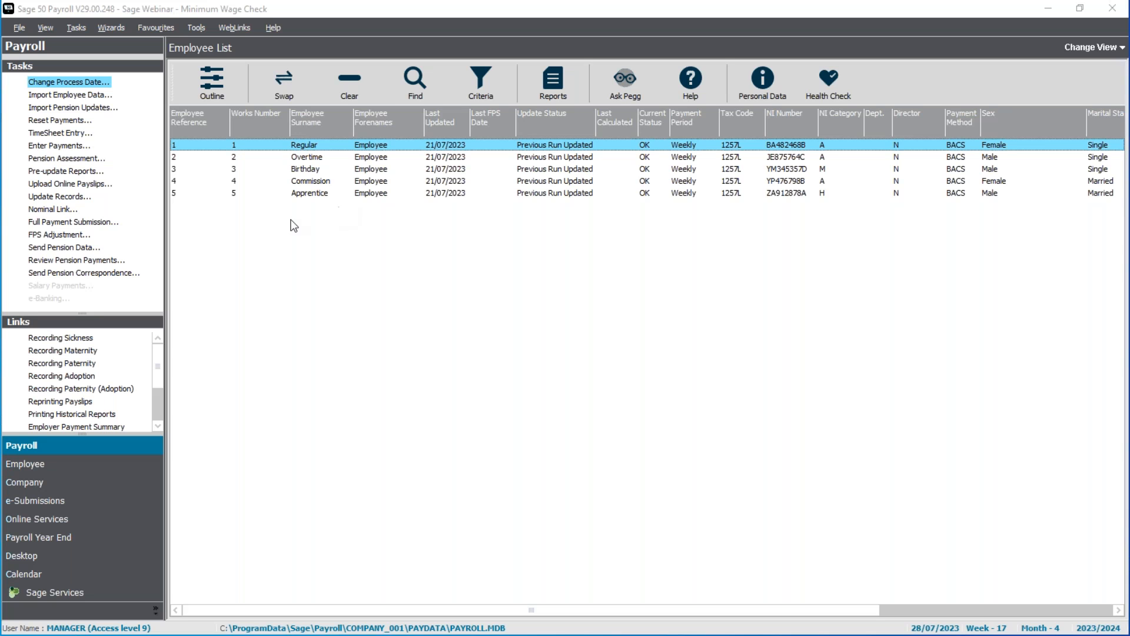
Step: Start entering payments for the first employee, check the Basic payment's hours and rate, and save the payments
click(61, 150)
click(671, 381)
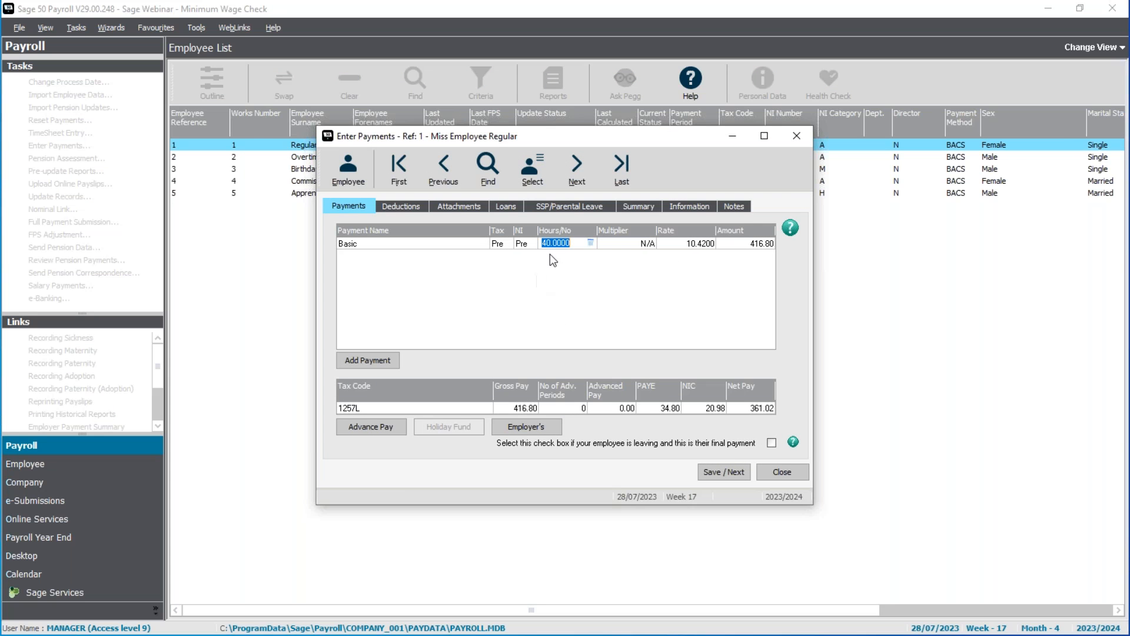
click(699, 246)
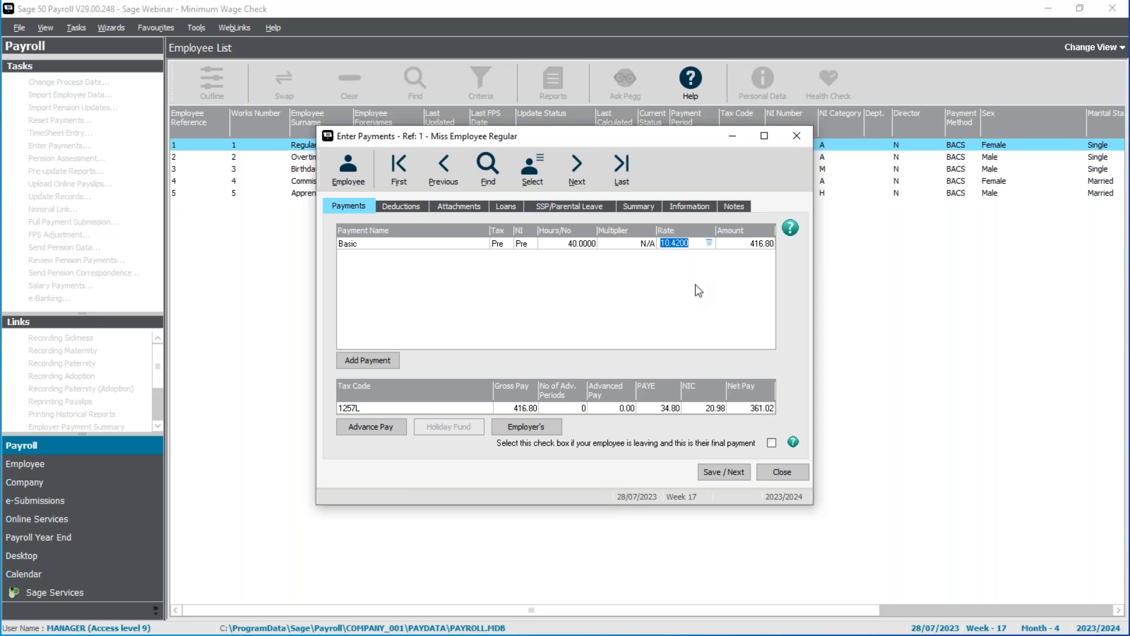
click(706, 474)
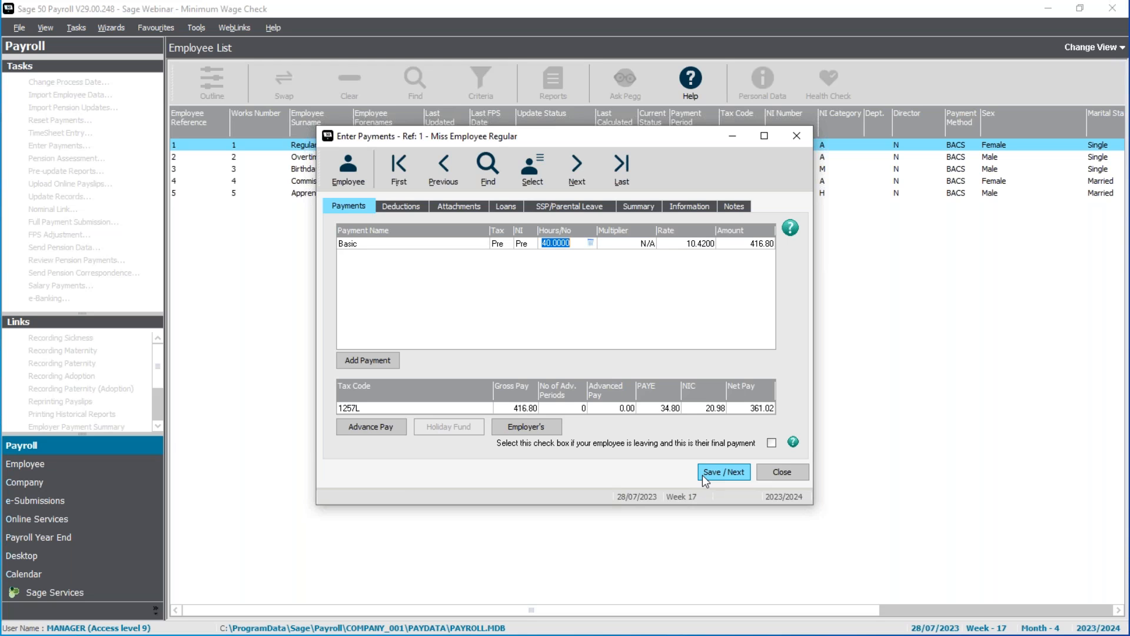
Step: Set the first employee's Basic rate to 10, save the payments and decline the minimum/living wage adjustment
click(694, 246)
text(10)
key(Tab)
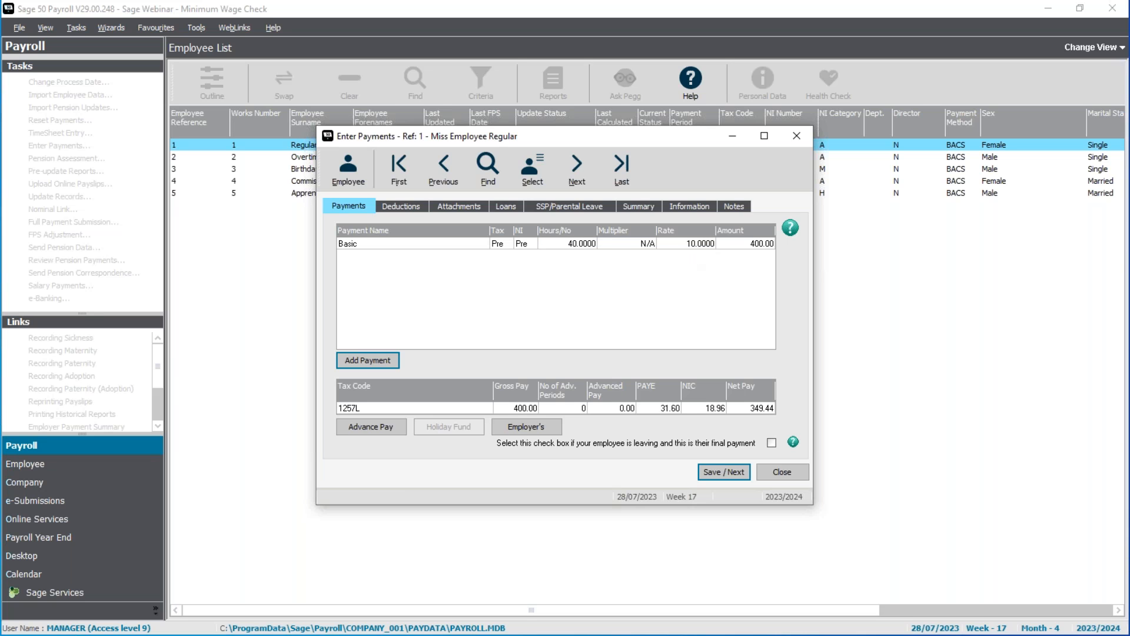
click(735, 472)
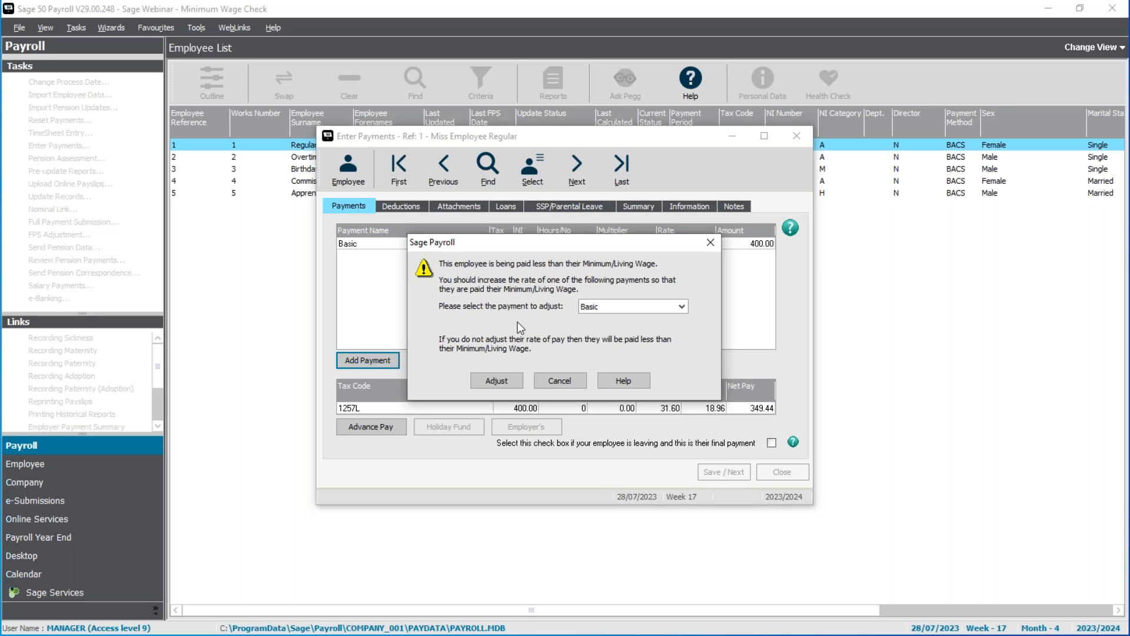
click(559, 381)
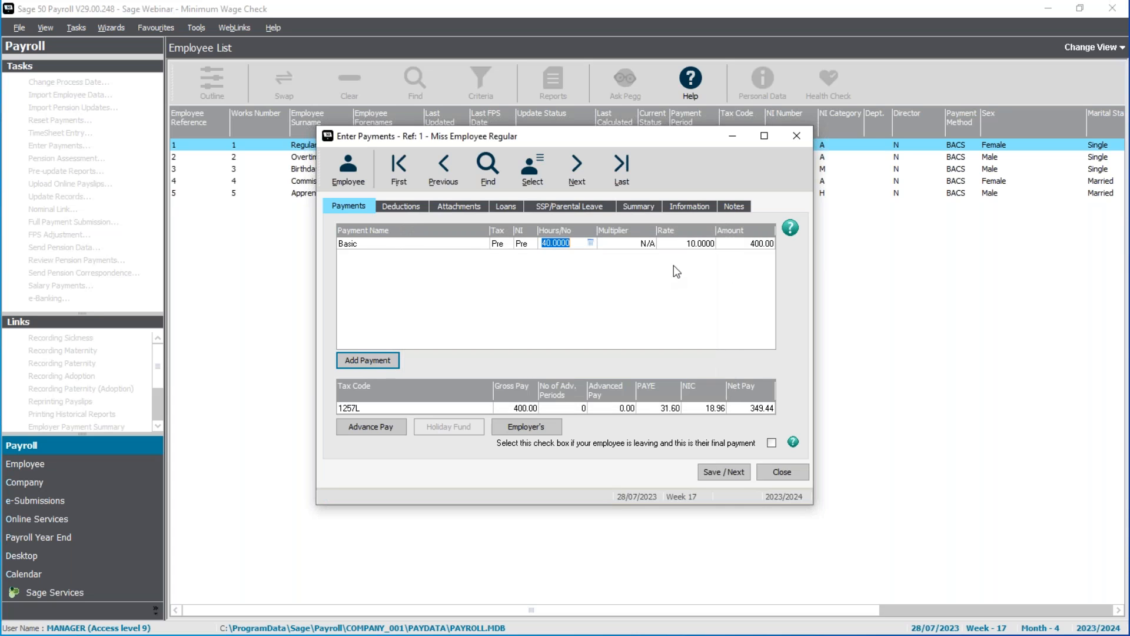
Step: Save the first employee's payments again without changing the Basic rate and close payment entry
click(729, 471)
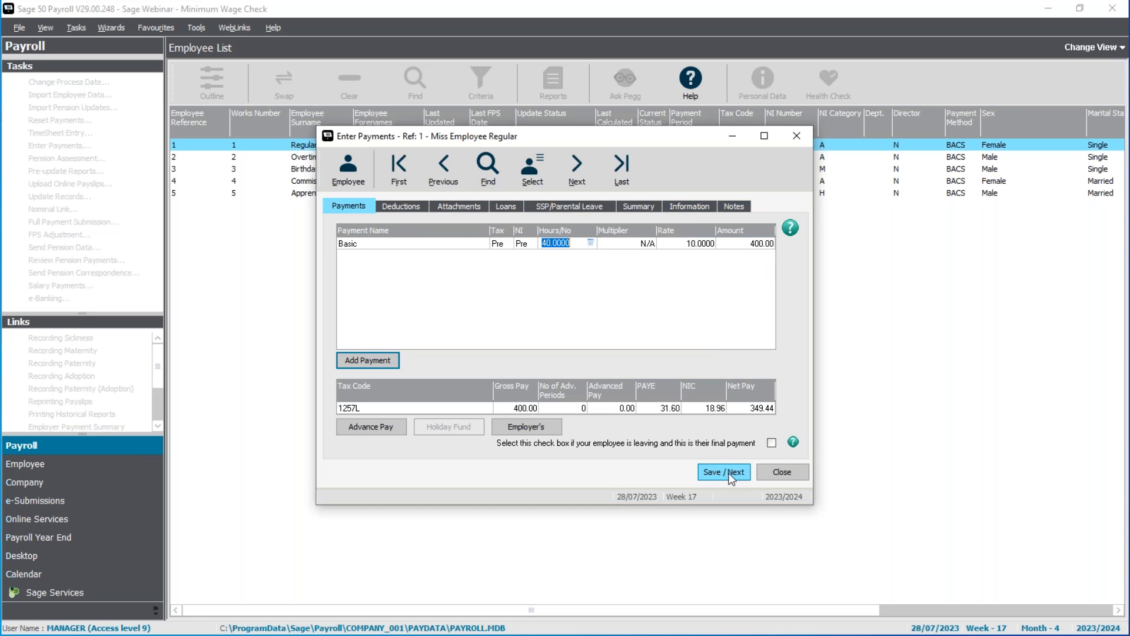
click(708, 247)
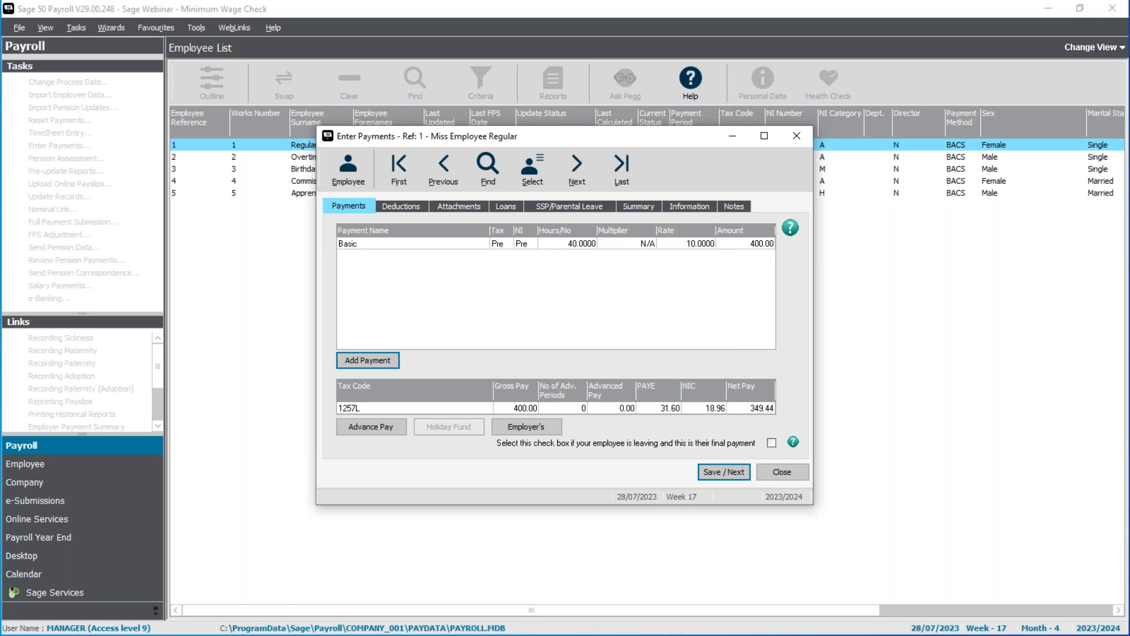
click(729, 477)
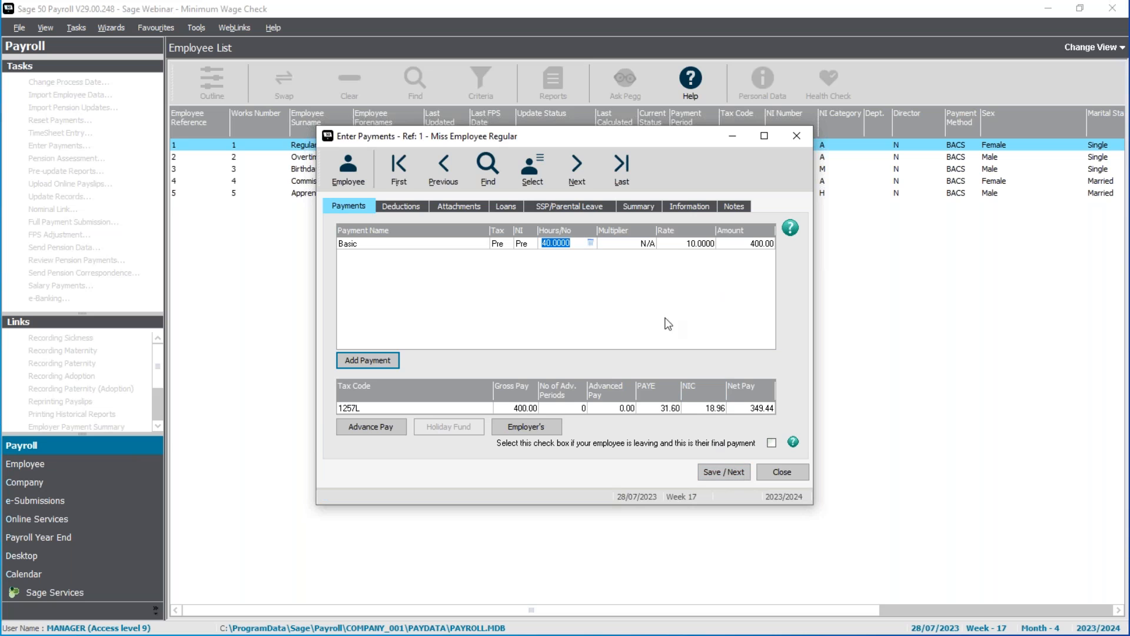
click(791, 468)
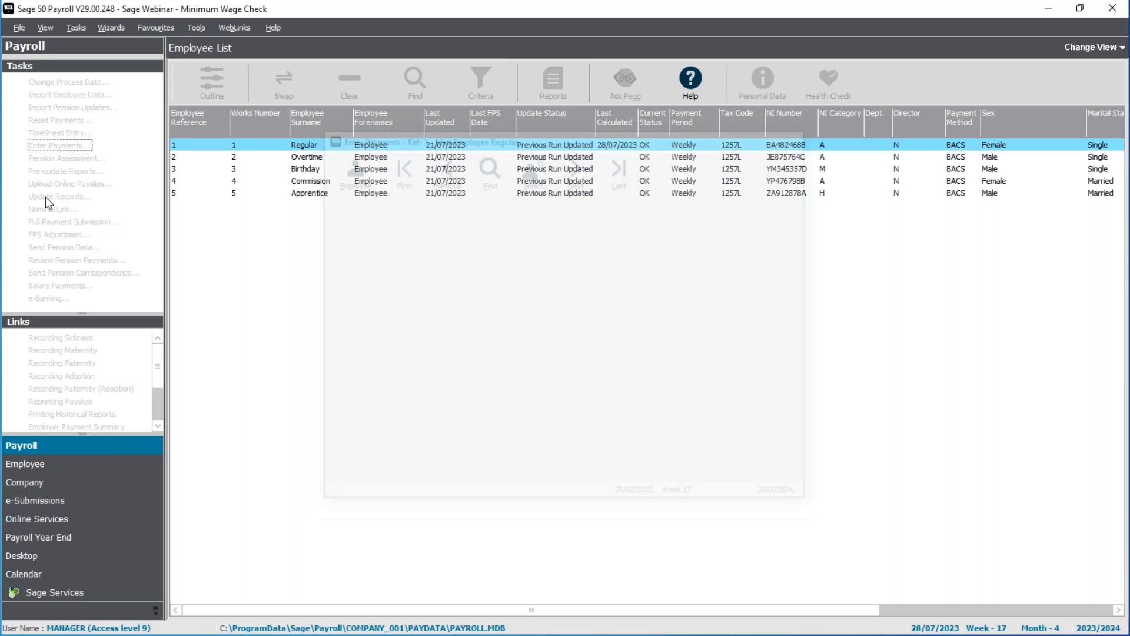
Step: Reopen the first employee's payments, save them with Basic adjusted to the minimum/living wage, and close payment entry
click(671, 382)
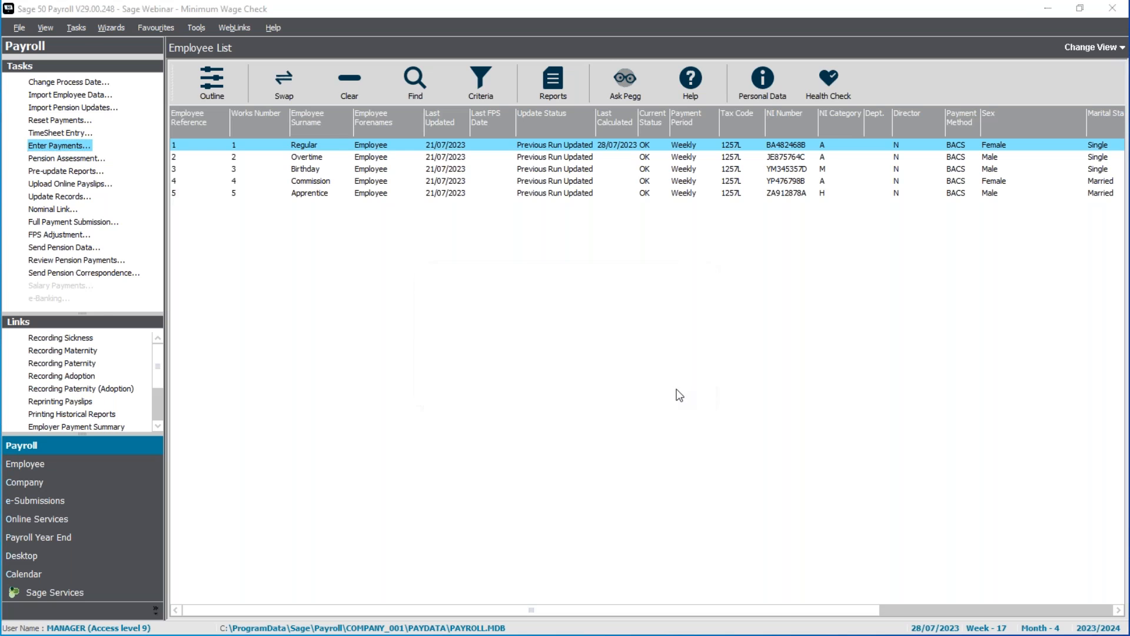
click(726, 472)
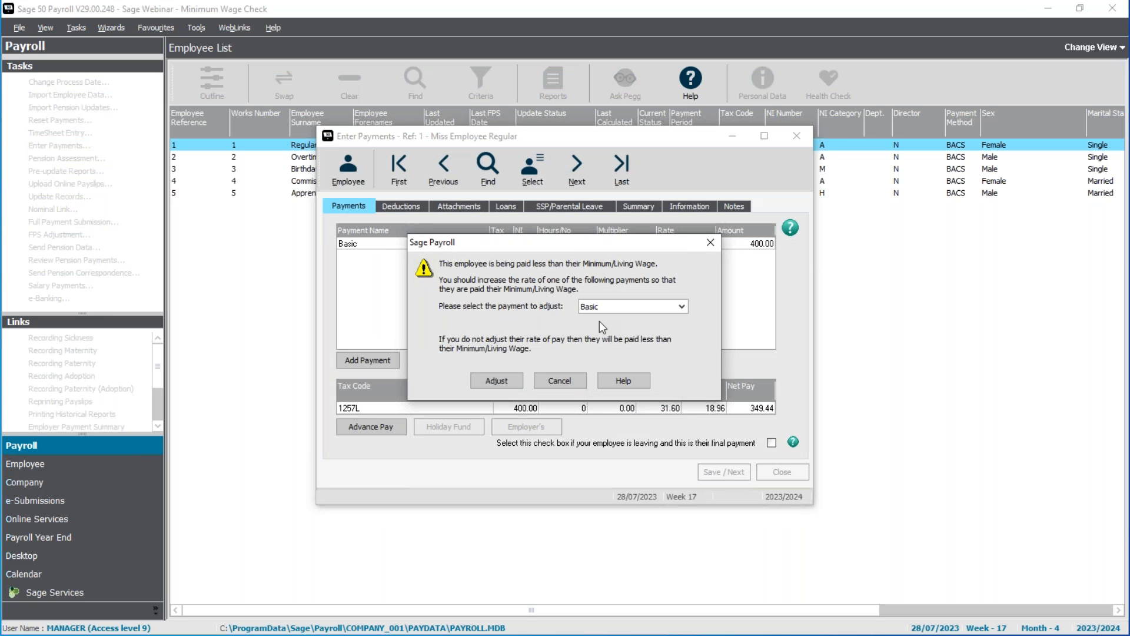
click(496, 381)
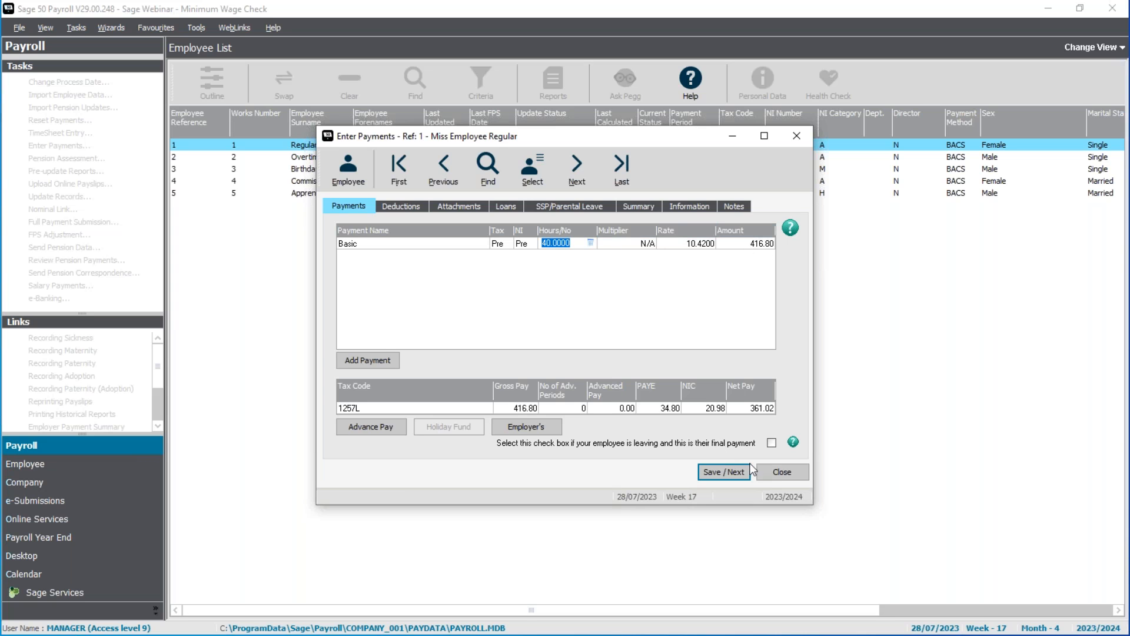
click(794, 478)
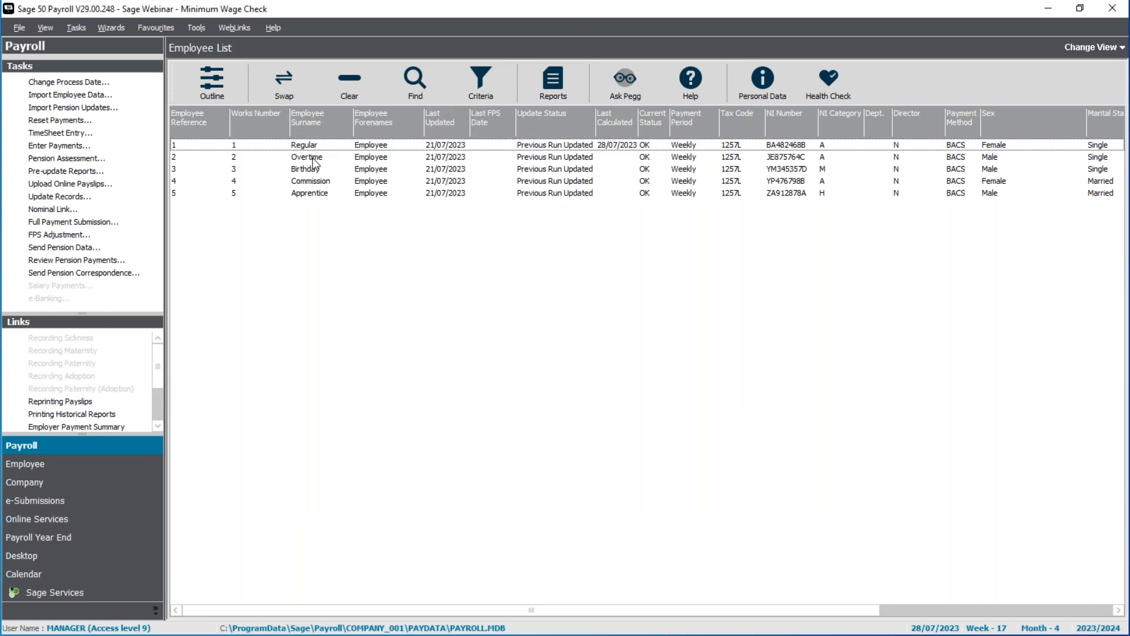
Step: Start entering payments for the second employee, skipping the check for legislation updates
click(313, 158)
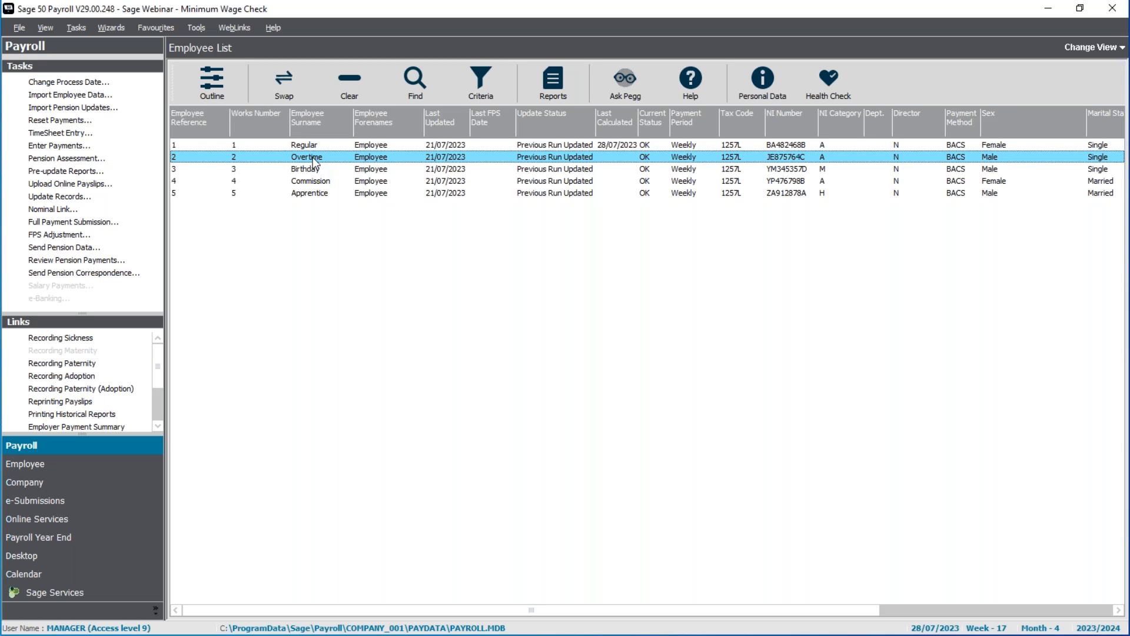
click(50, 146)
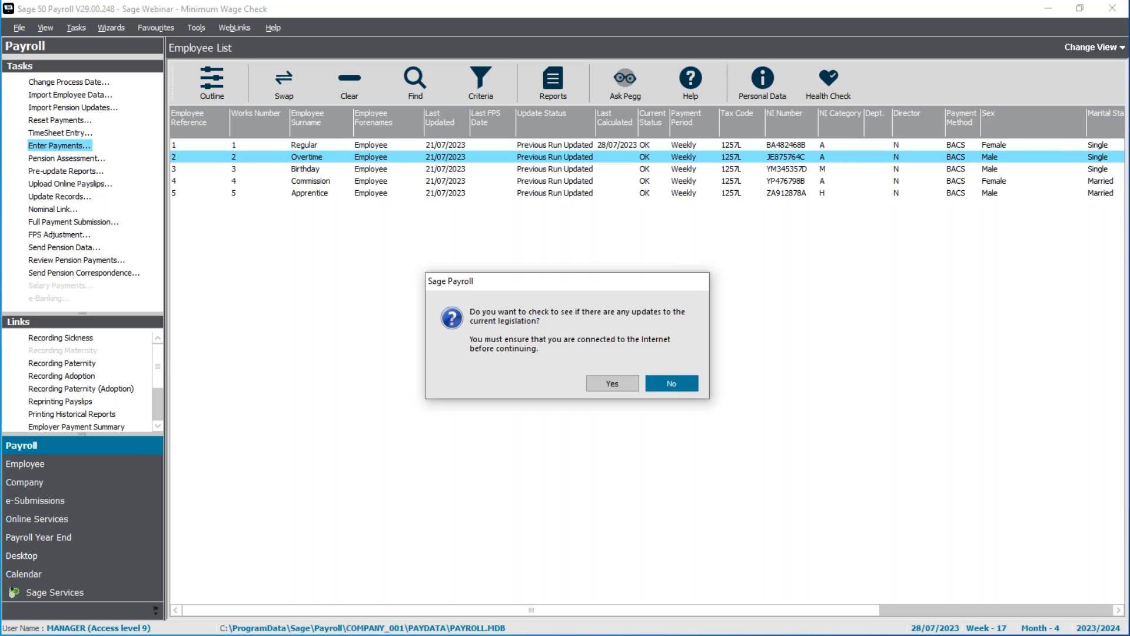
click(664, 385)
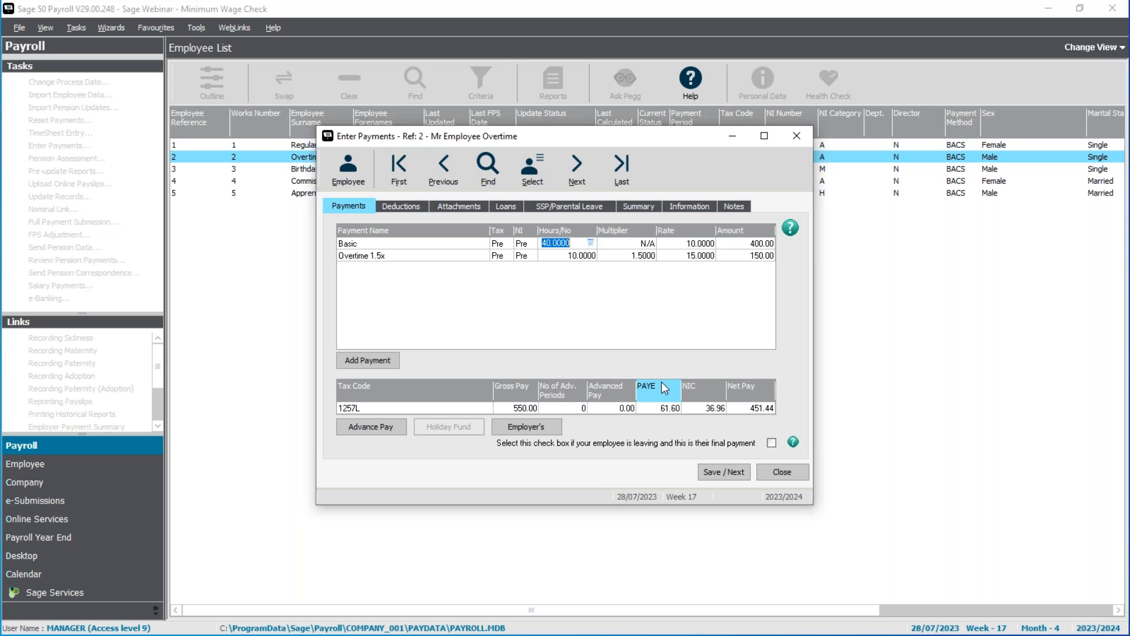
Step: Switch to Calculator and divide the second employee's gross pay of 550 by 50 hours
key(F5)
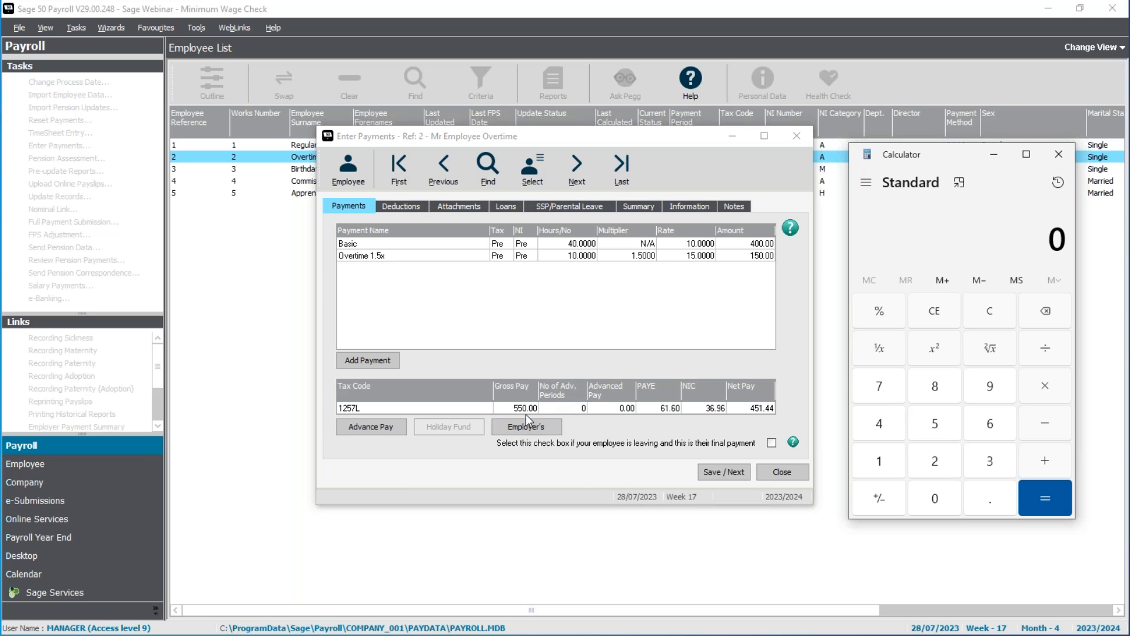
text(550)
key(slash)
text(50)
key(Return)
Step: Save the second employee's payments with Basic adjusted to the minimum/living wage, and close payment entry
click(712, 472)
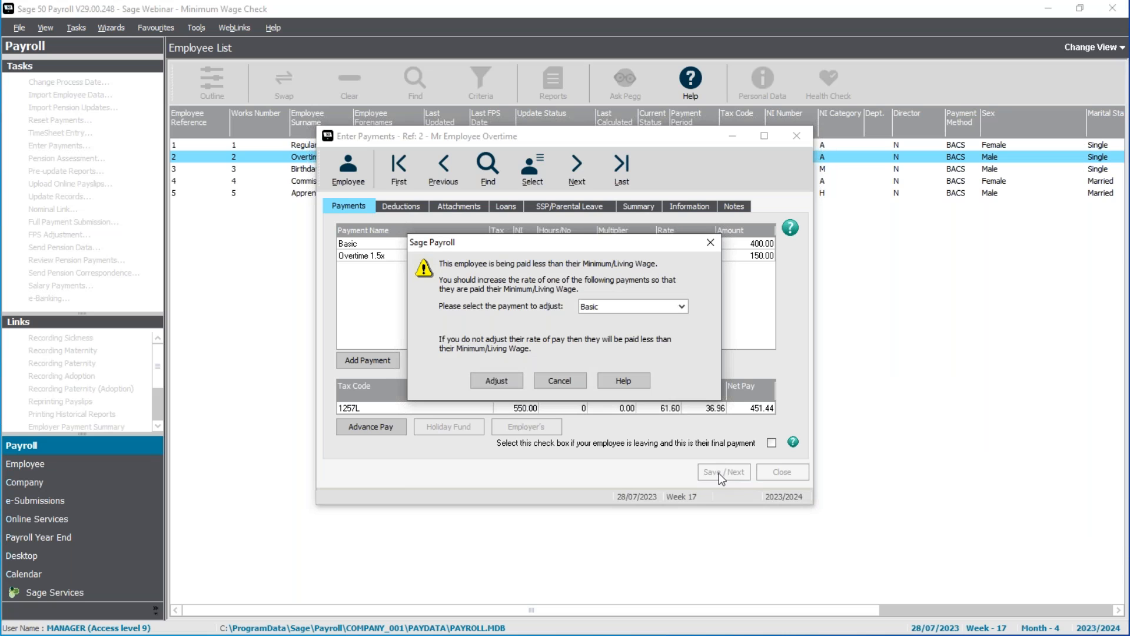
click(683, 307)
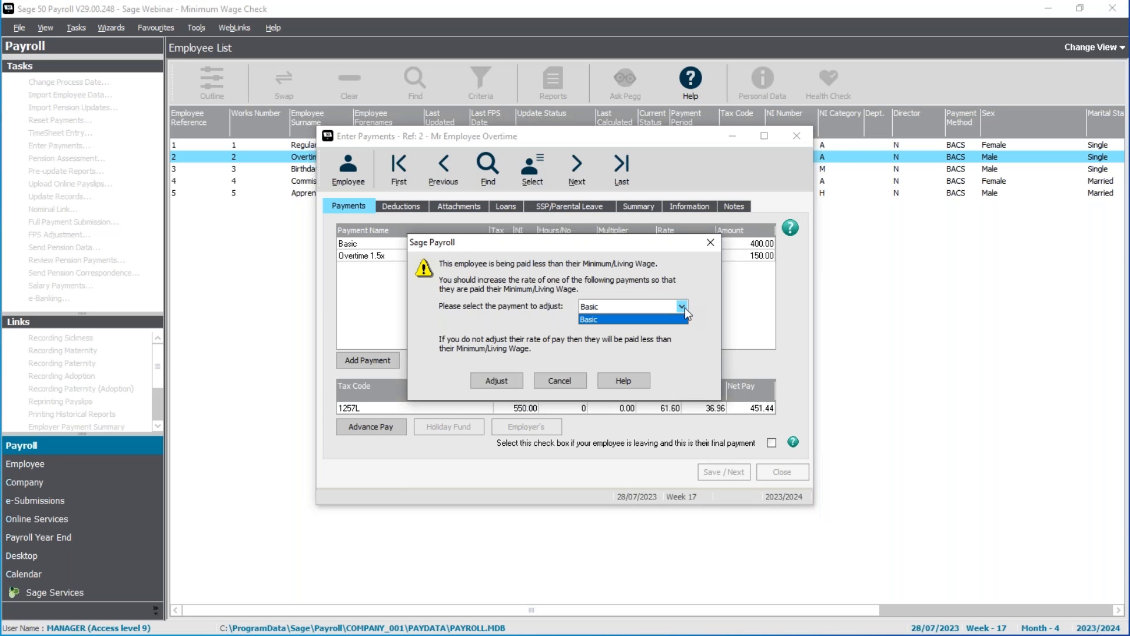
click(682, 307)
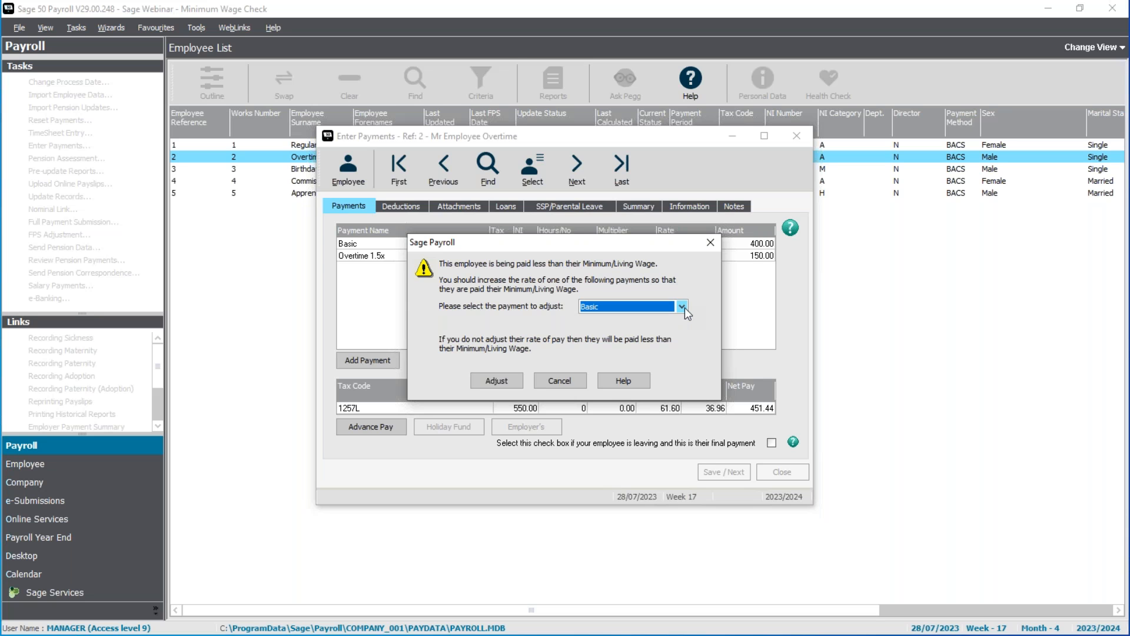
click(506, 383)
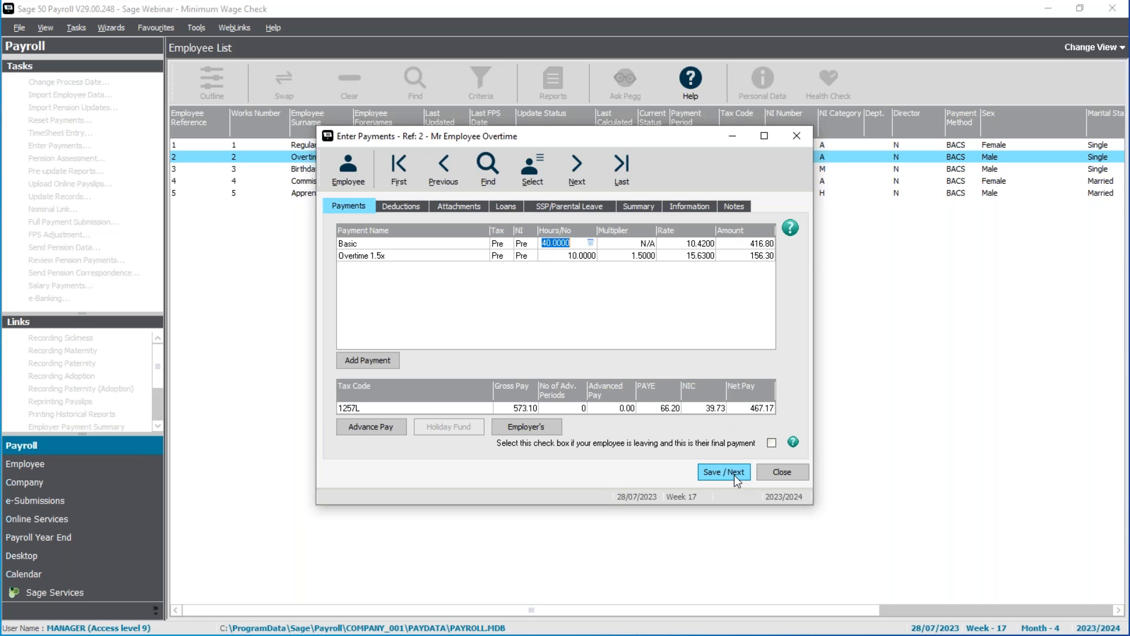
click(782, 471)
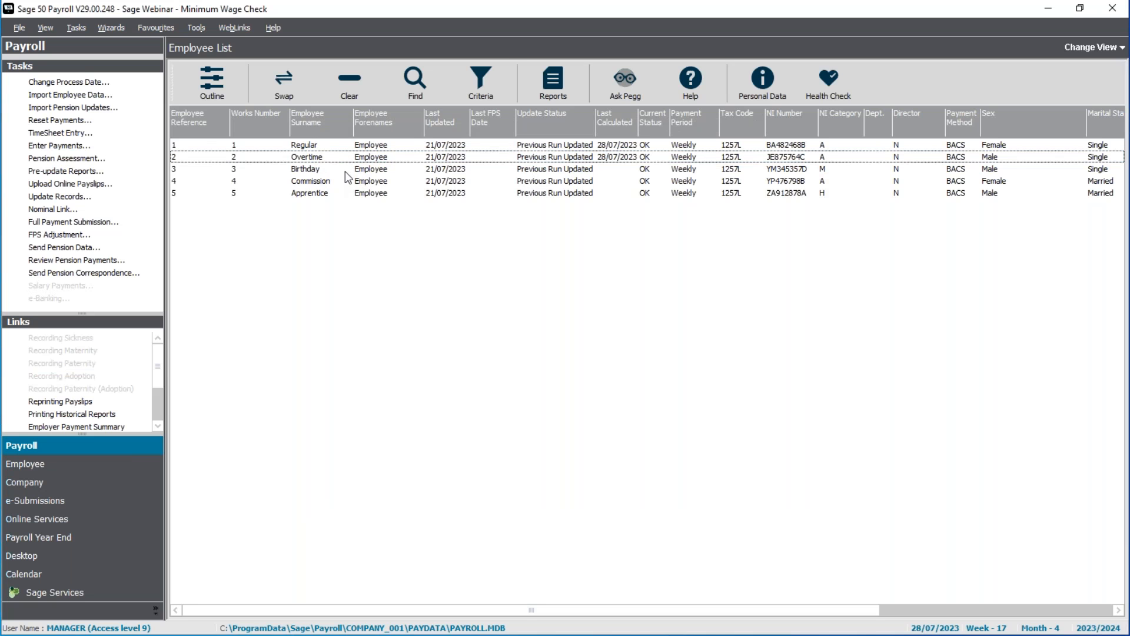
Step: Open the third employee's record to check the date of birth and age, then save and close it
click(345, 170)
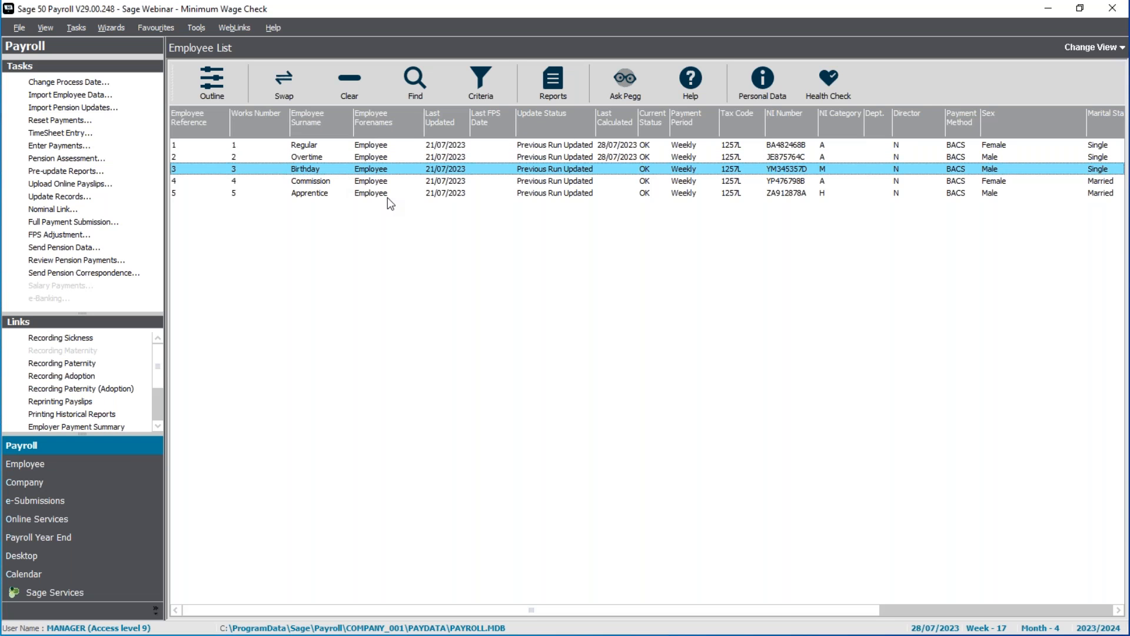
right_click(356, 169)
click(377, 209)
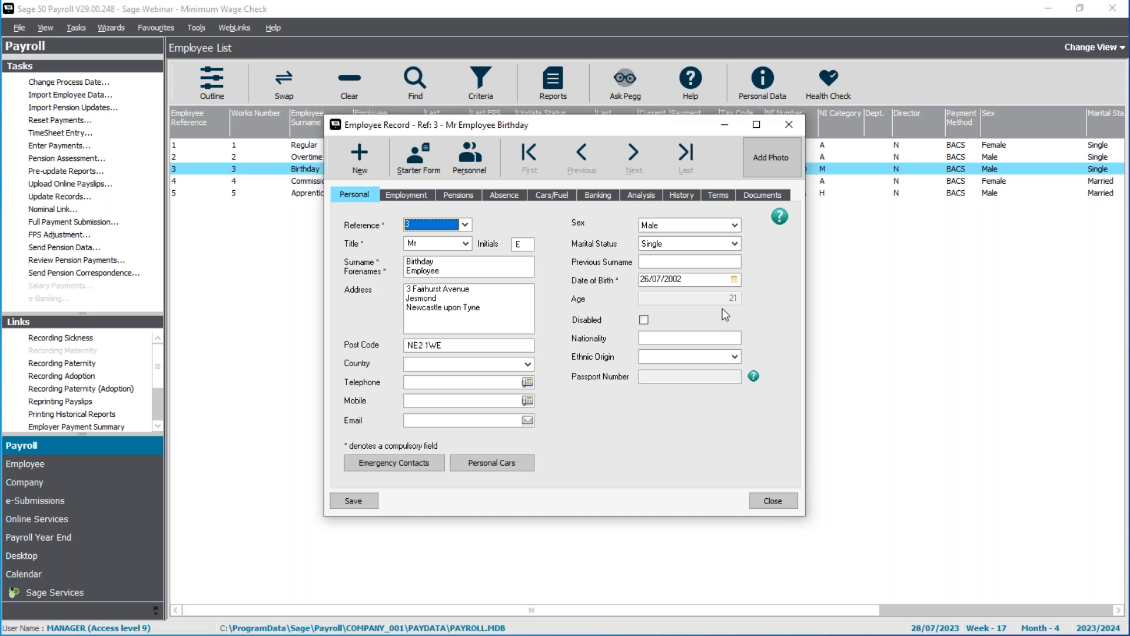
click(355, 499)
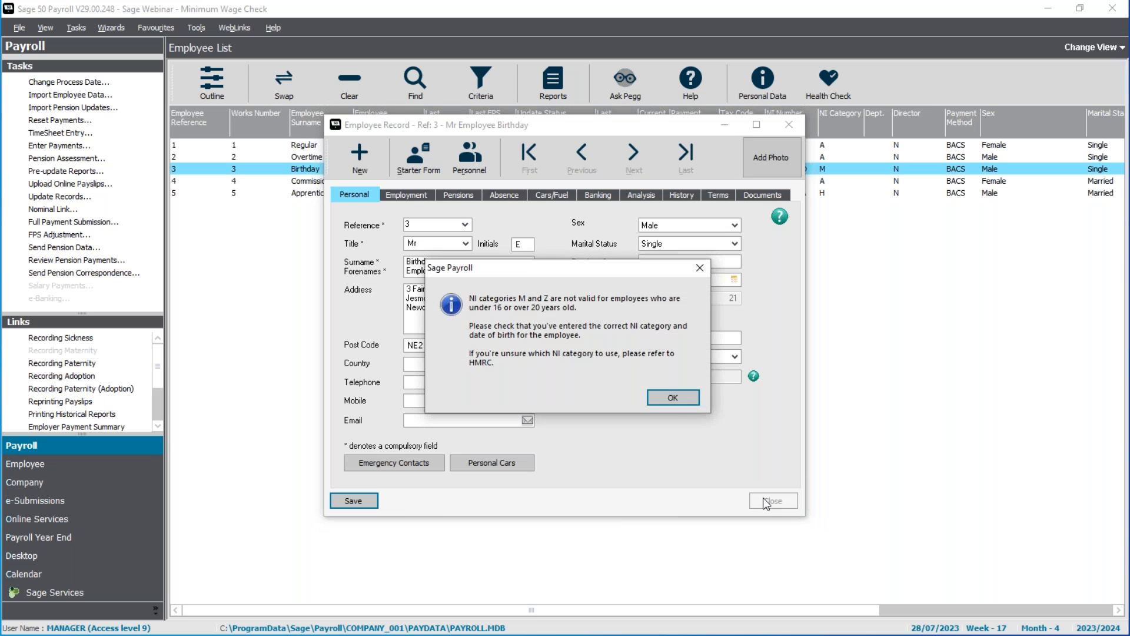
click(672, 397)
click(773, 501)
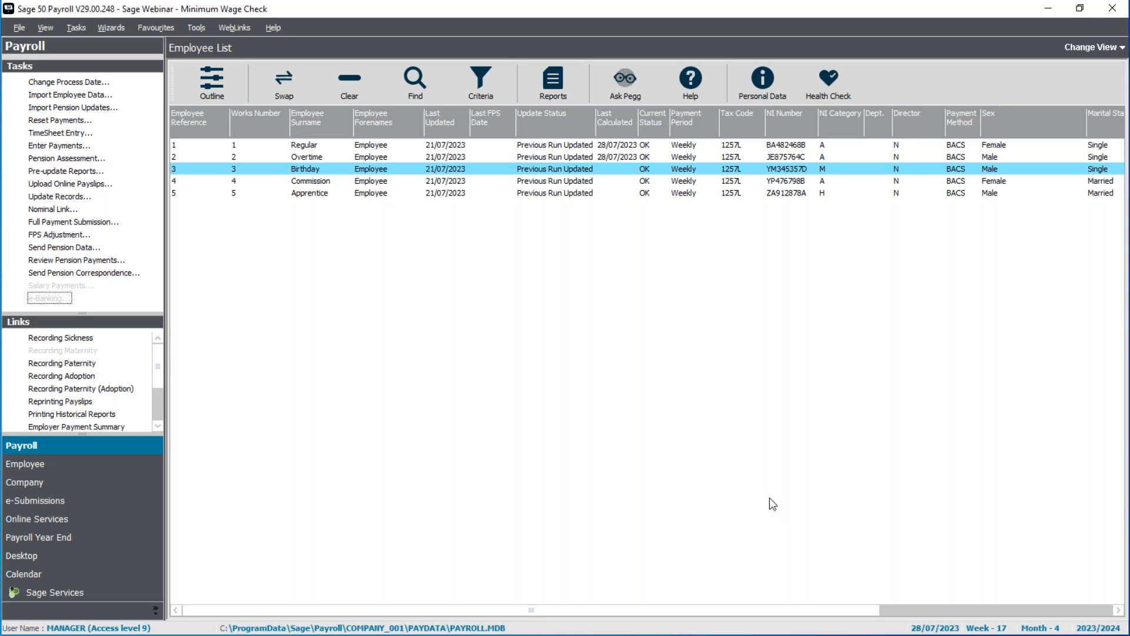
Step: Start entering payments for the third employee without checking for legislation updates, and dismiss the NI category notice
click(59, 147)
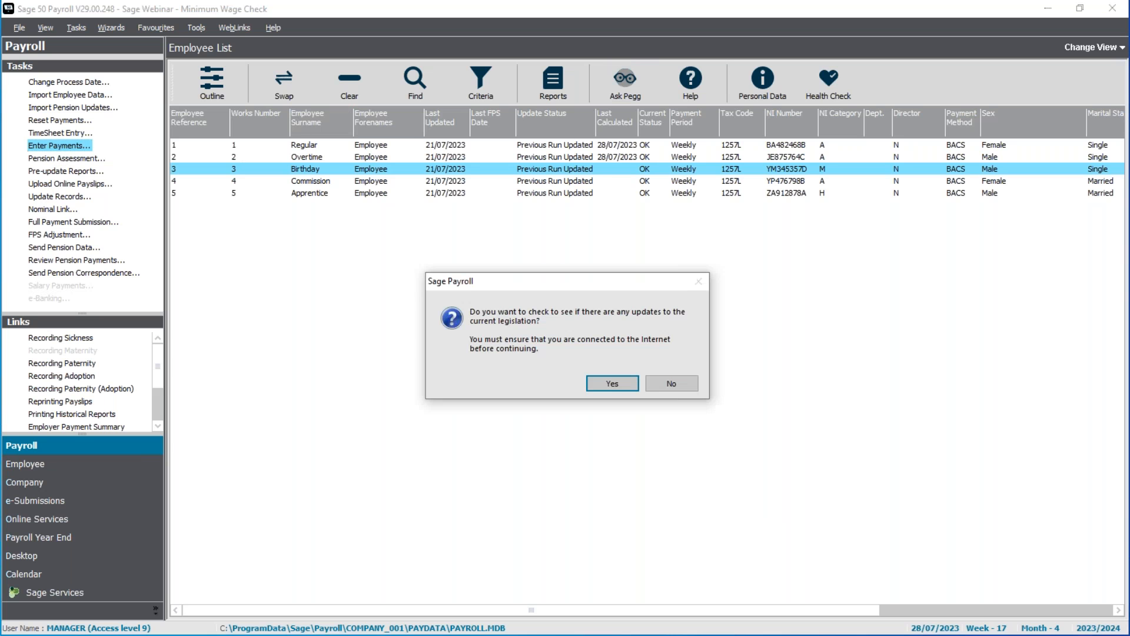
click(660, 385)
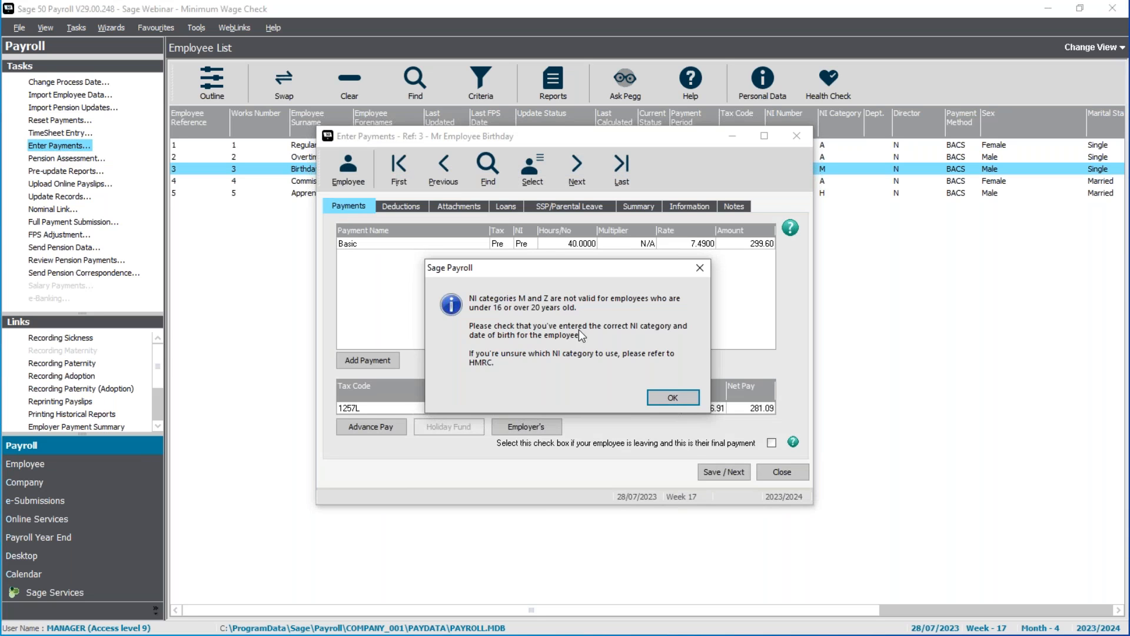
click(671, 396)
Step: Set the NI category to A in the third employee's employment details, and save and close the record
key(alt+e)
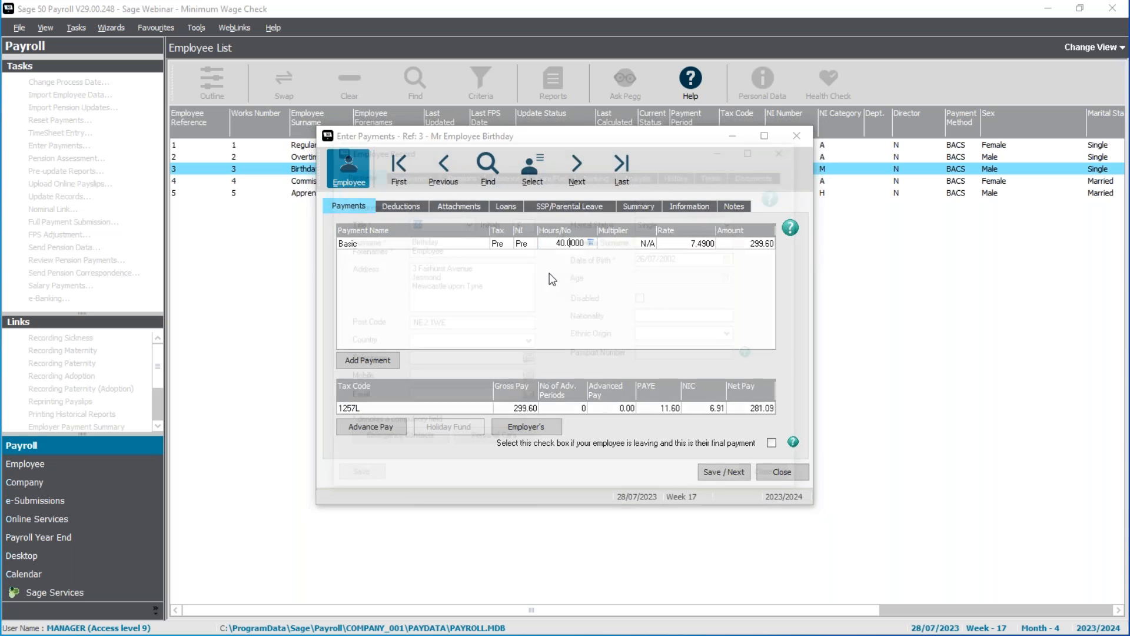
click(415, 169)
click(474, 256)
scroll(460, 299, up, 8)
double_click(459, 287)
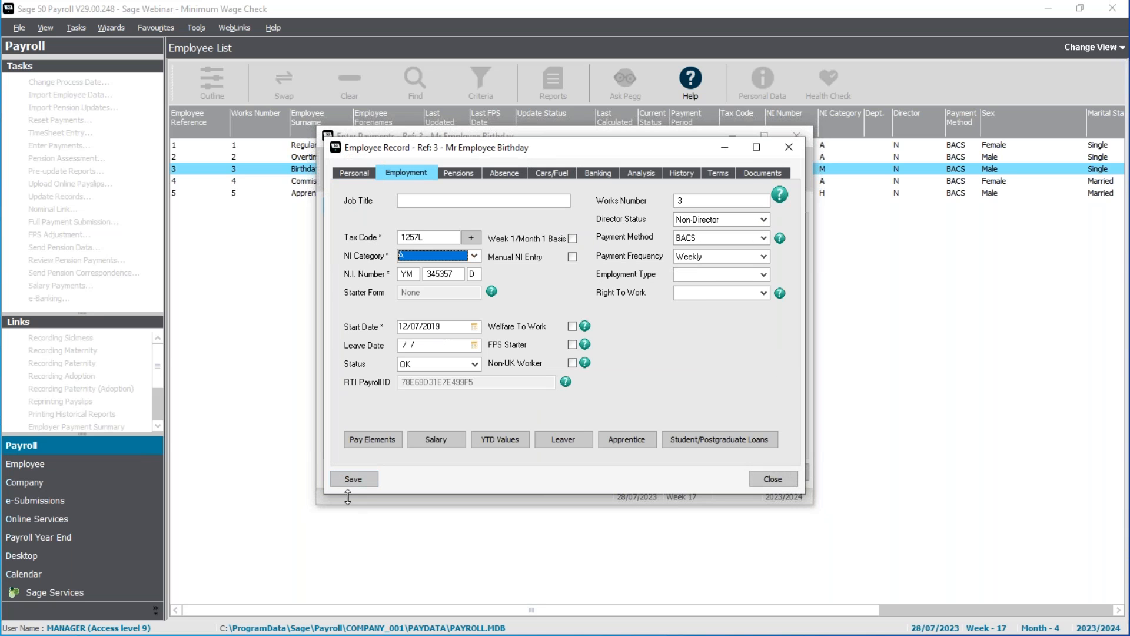
click(356, 478)
click(777, 476)
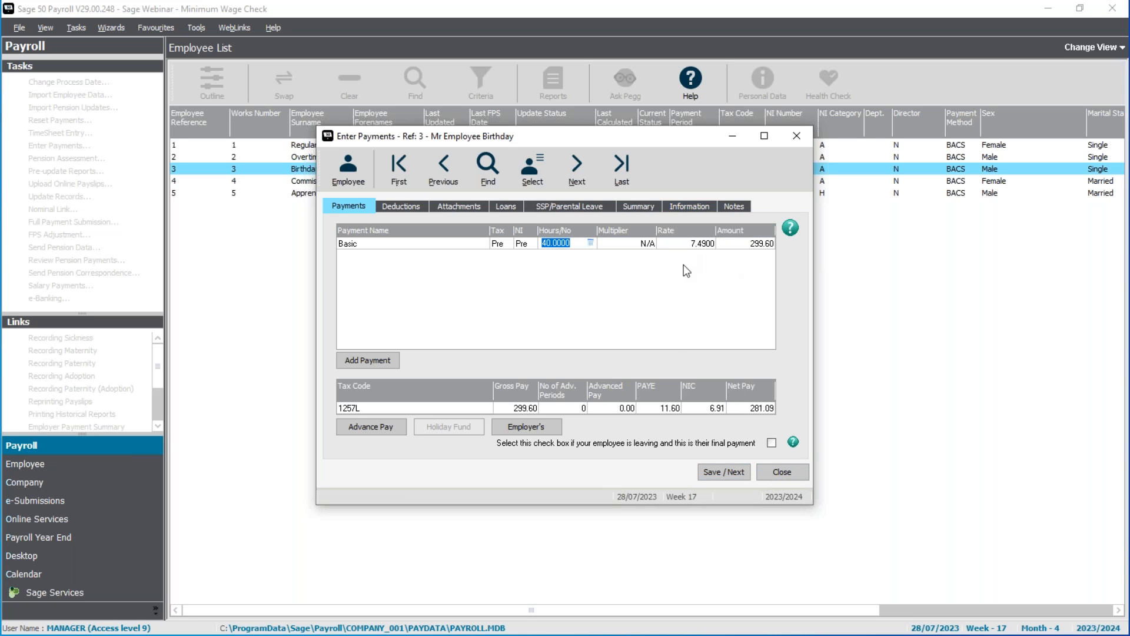
Step: Save the third employee's payments, accepting the minimum/living wage adjustment on Basic
click(723, 471)
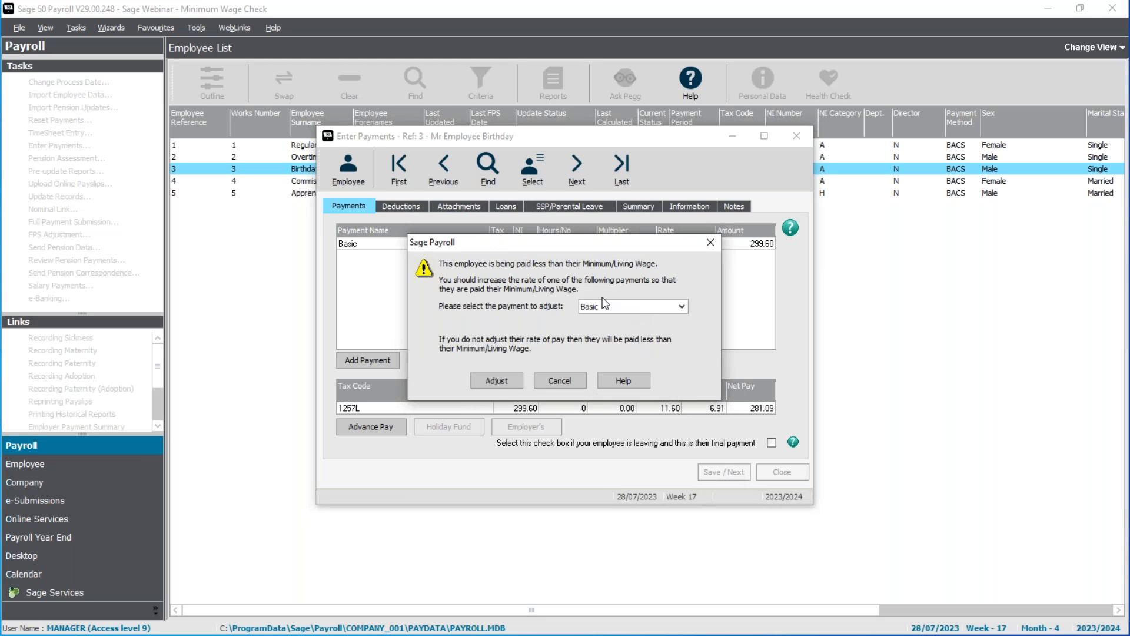
click(496, 381)
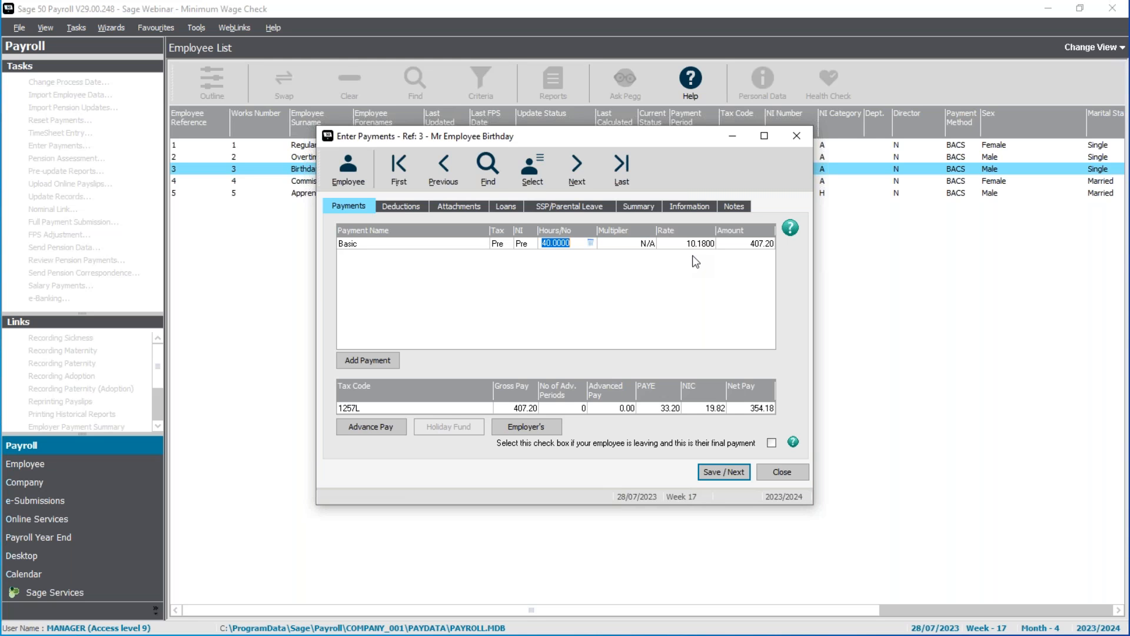
Step: Set the Basic rate to 10.18 in the third employee's pay elements, save it, and close the record and payment entry
click(331, 182)
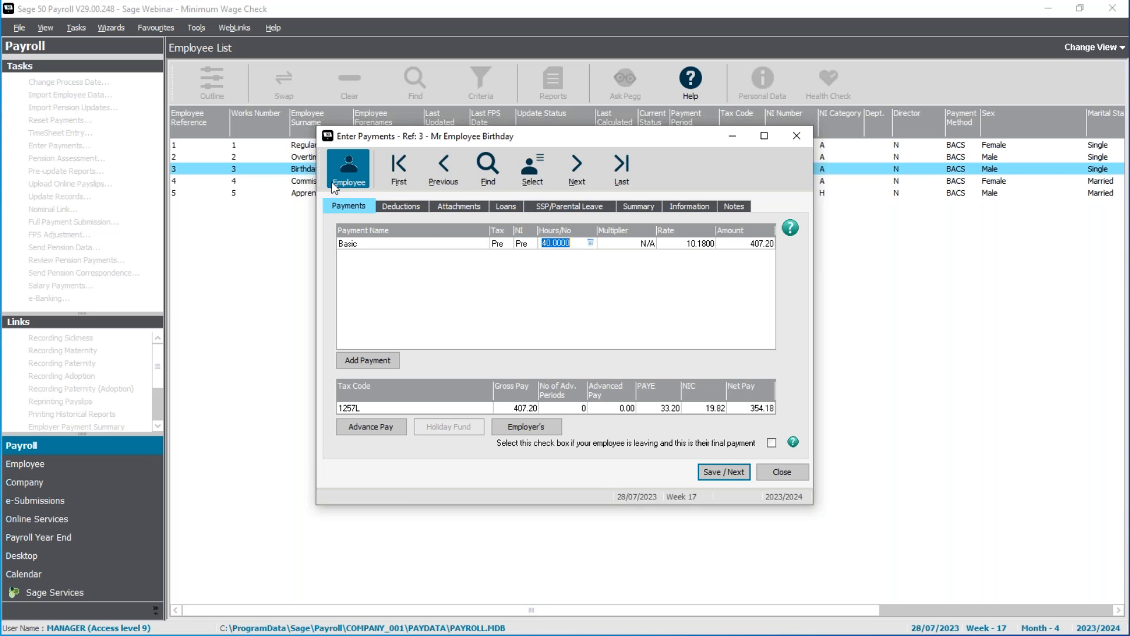
click(390, 174)
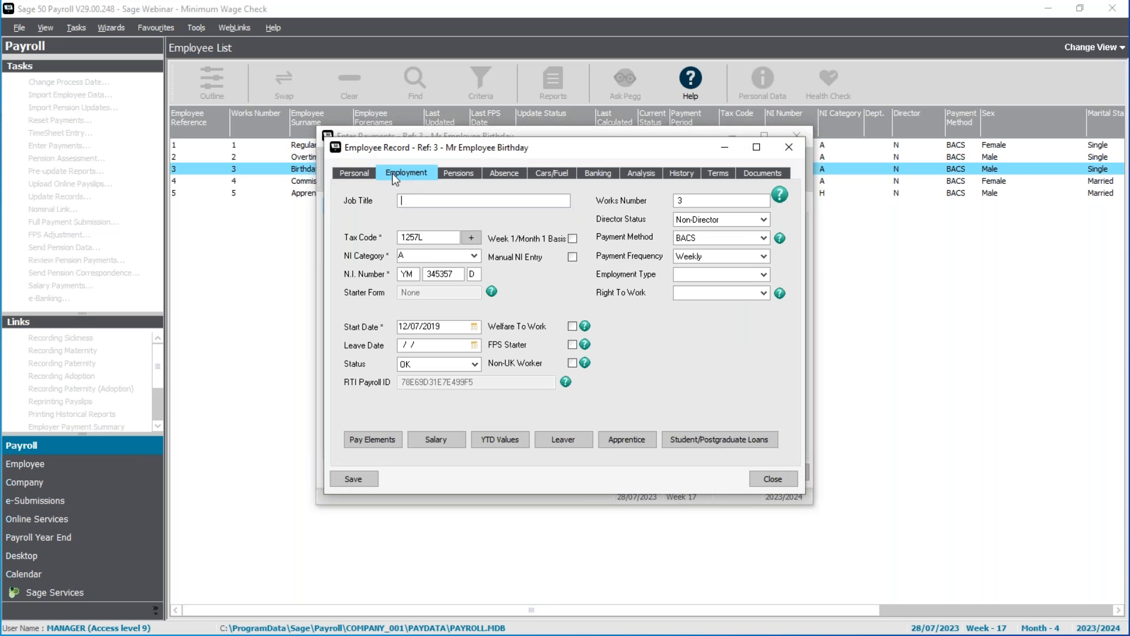
click(387, 440)
click(677, 225)
text(0.18)
key(Tab)
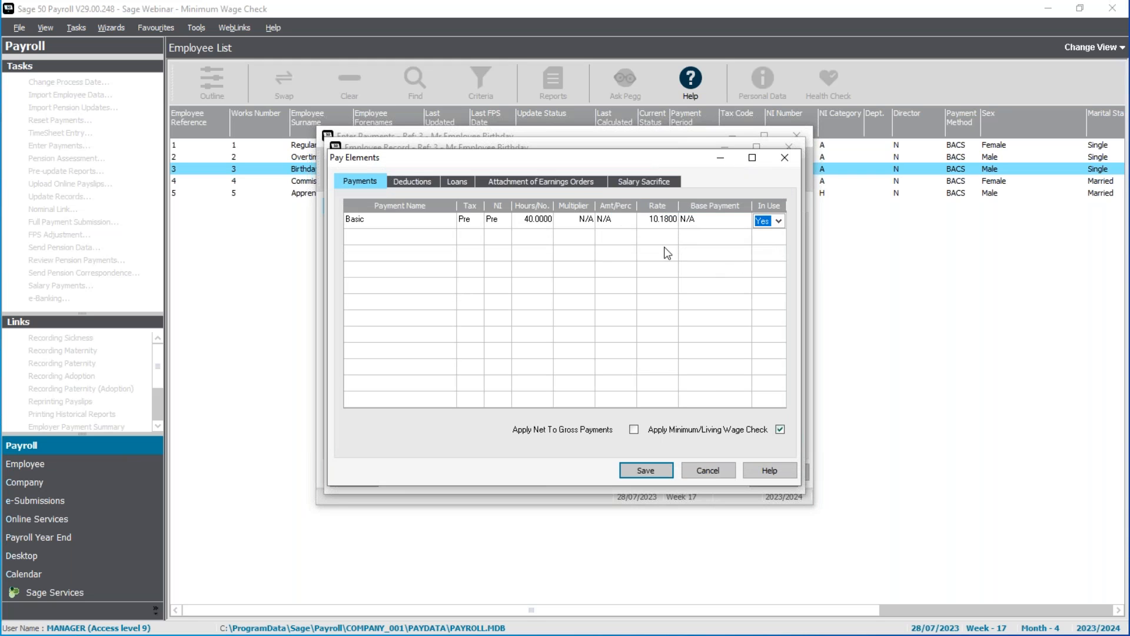
click(639, 473)
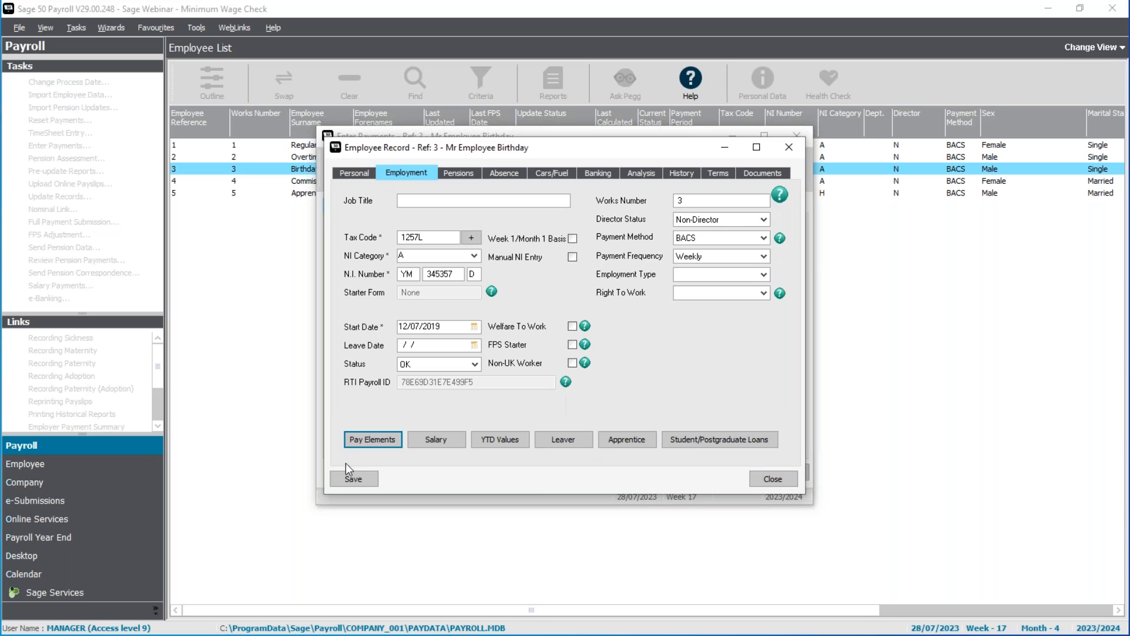
click(769, 481)
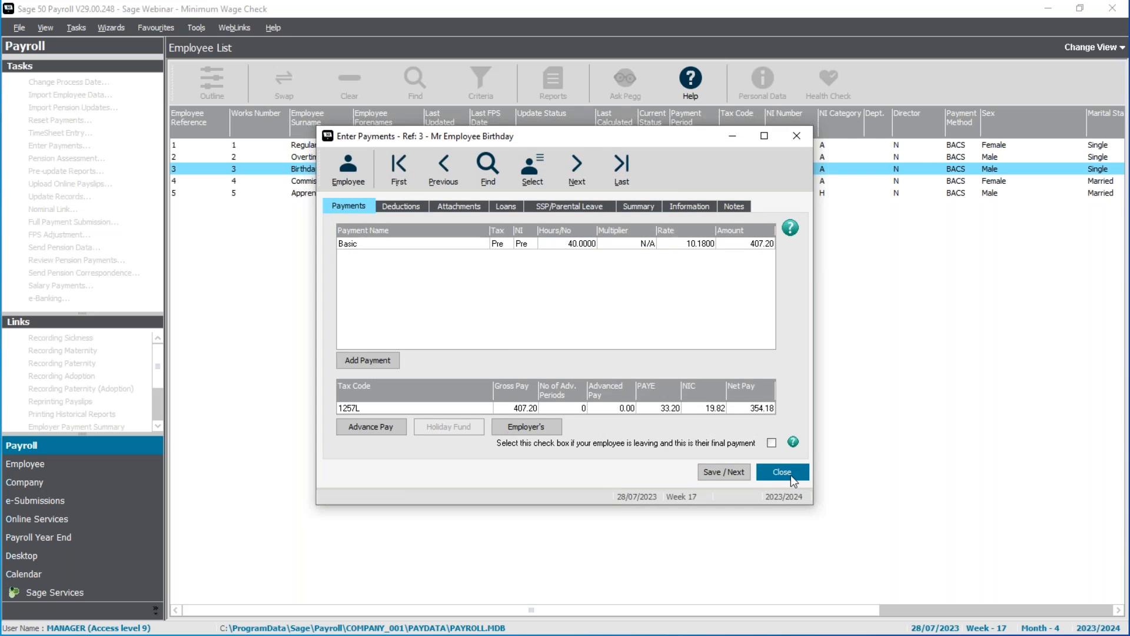
click(790, 475)
Step: Select only the fourth employee and start entering their payments without checking for legislation updates
click(380, 170)
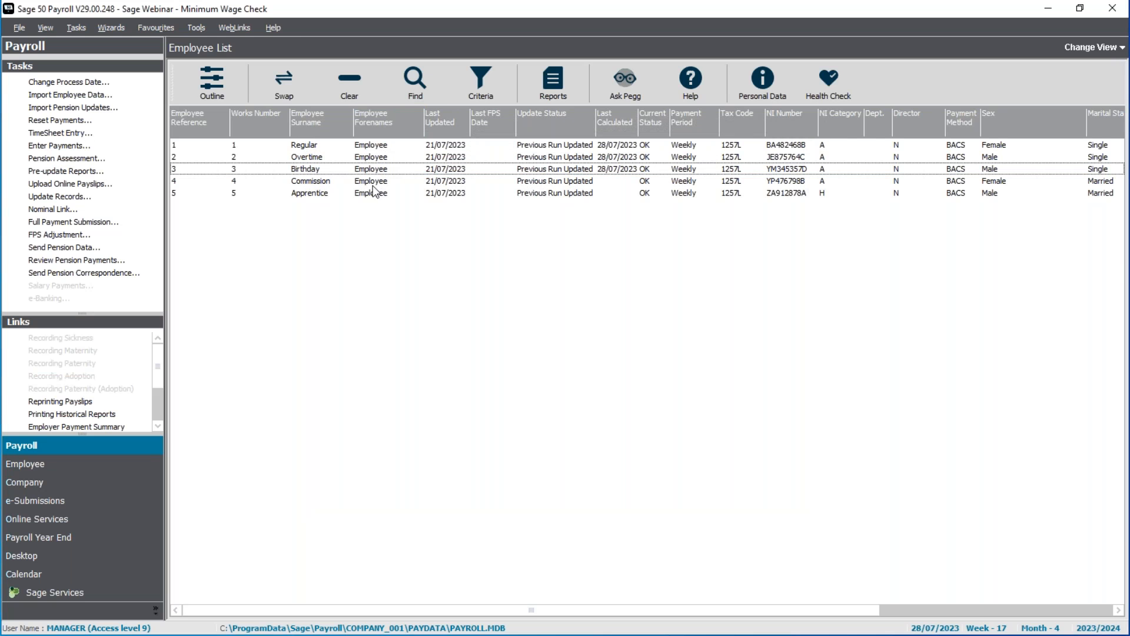
click(369, 194)
click(363, 184)
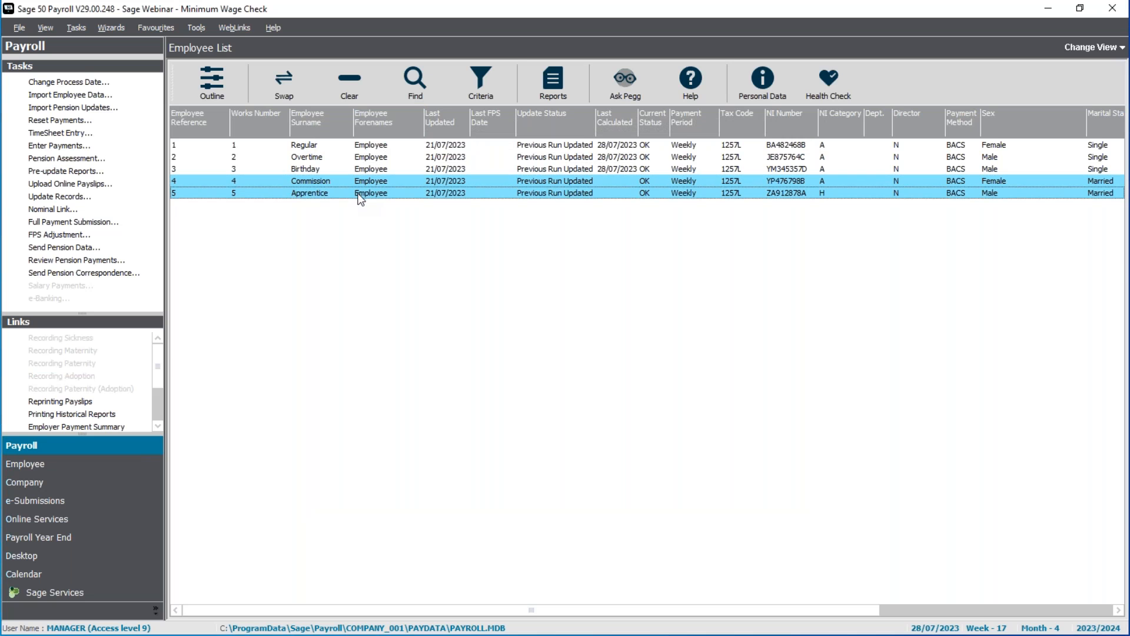
click(361, 195)
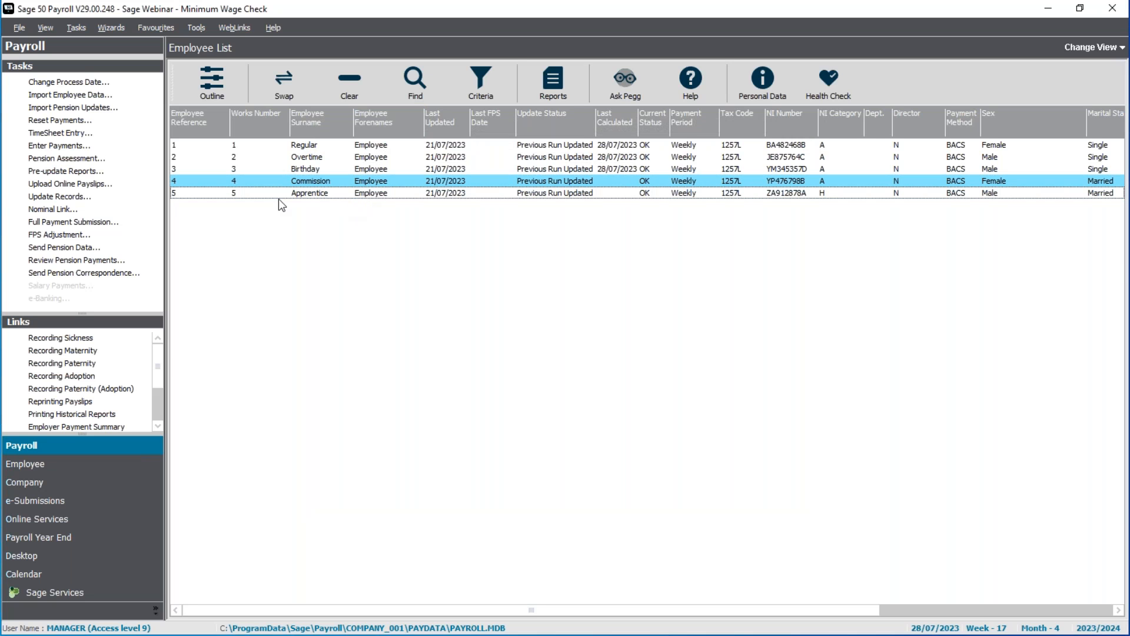
click(57, 147)
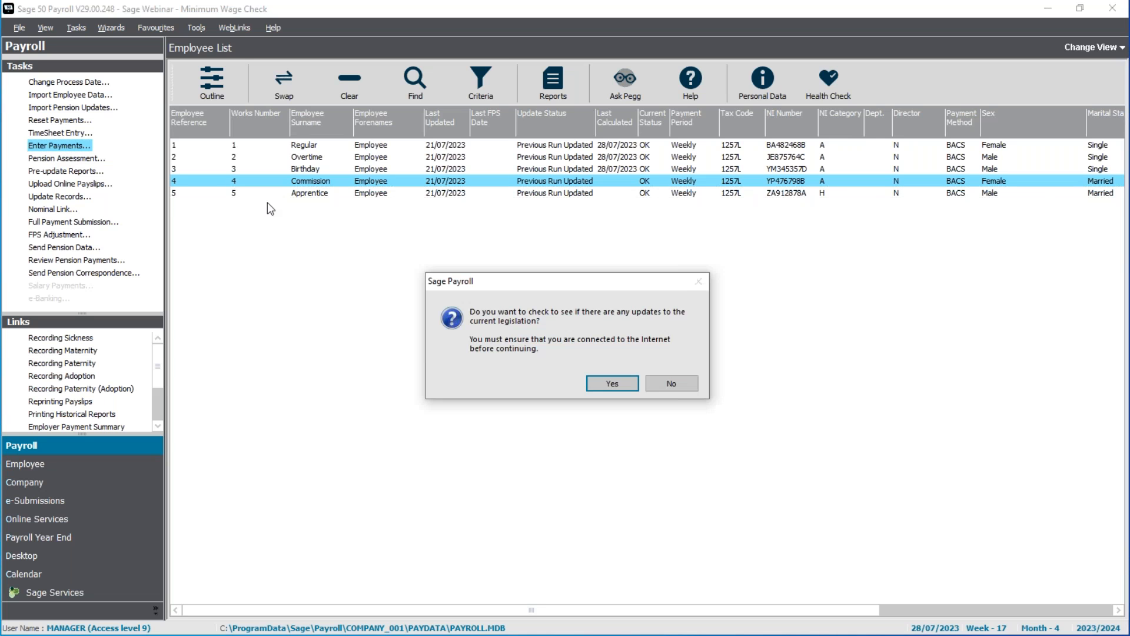
click(655, 384)
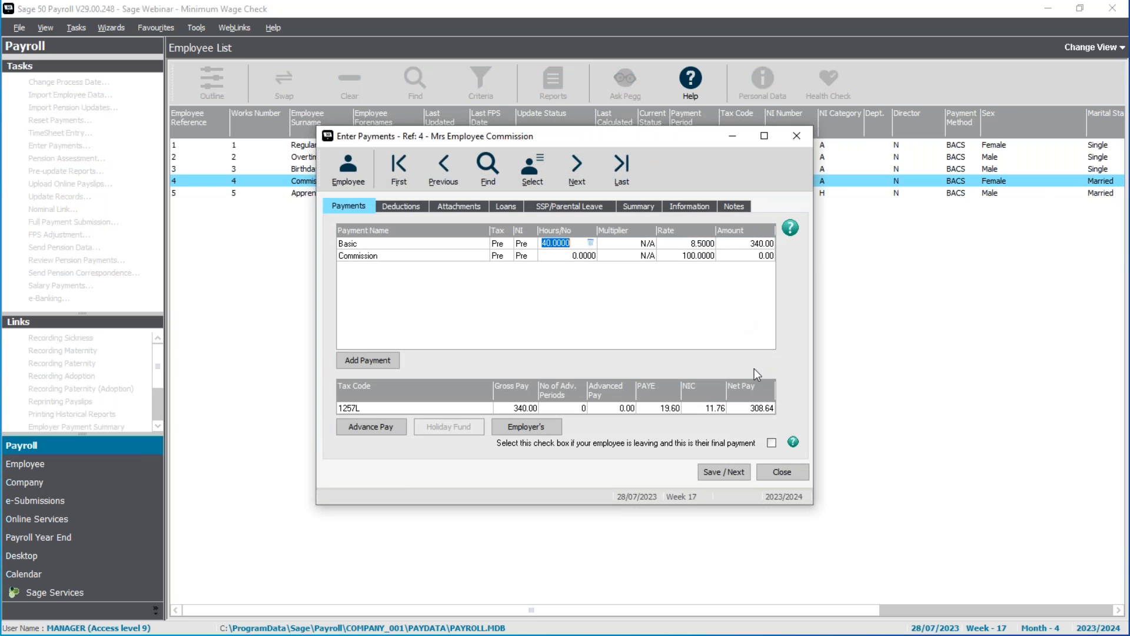
Step: Set the fourth employee's Commission payment quantity to 1, keeping its rate
click(569, 258)
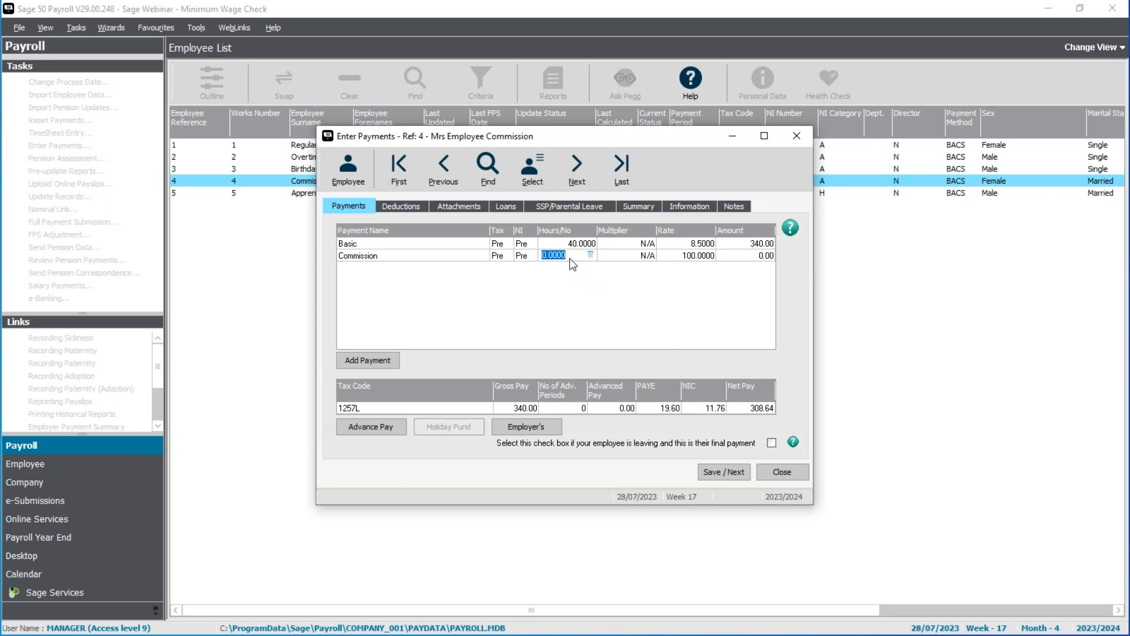
text(1)
key(Tab)
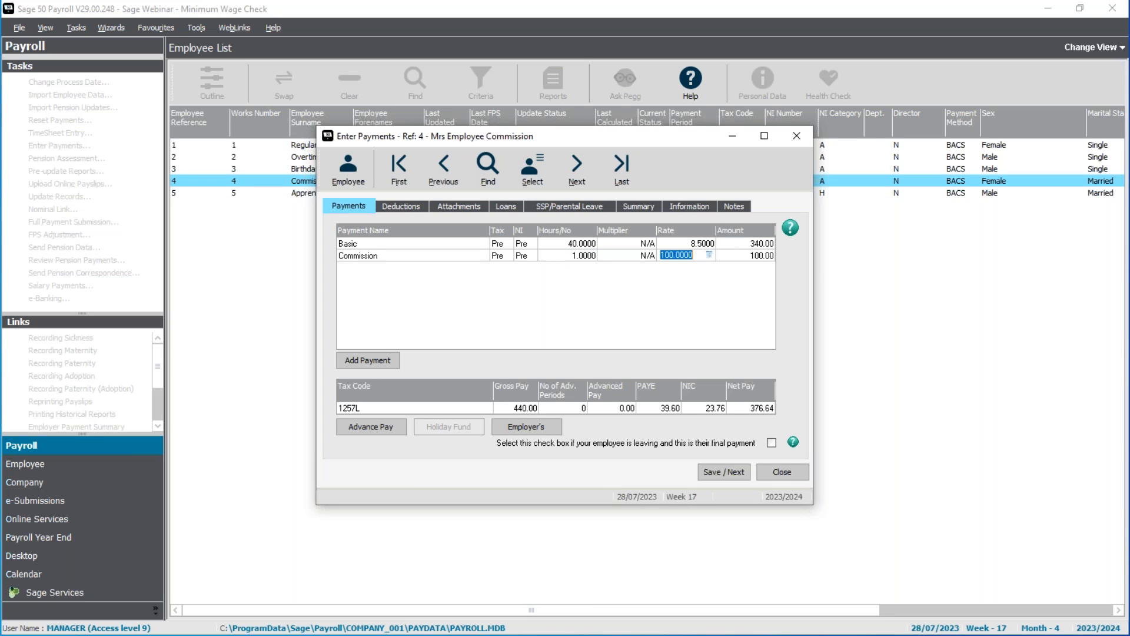
key(Tab)
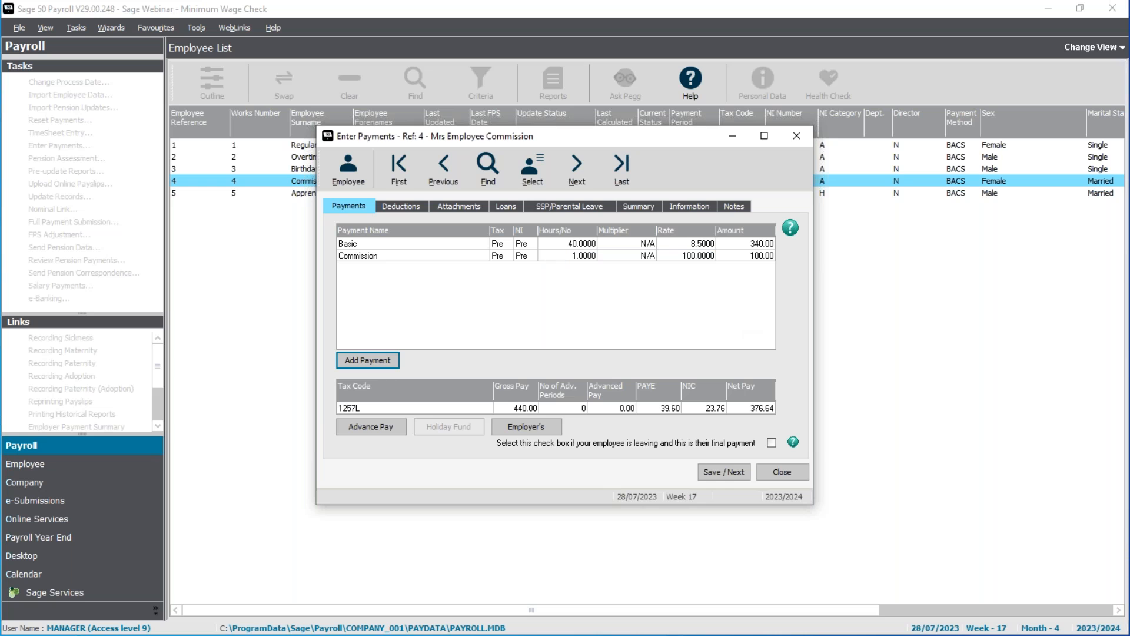
Step: Work out the fourth employee's hourly pay in Calculator by dividing 440 by 40
click(340, 634)
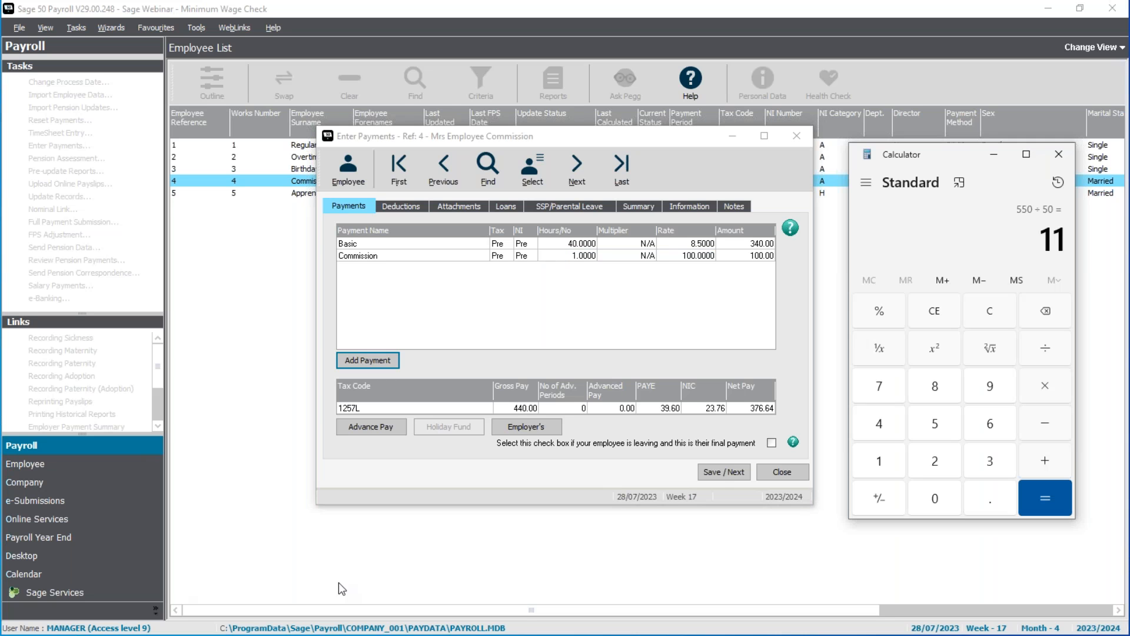
click(1002, 311)
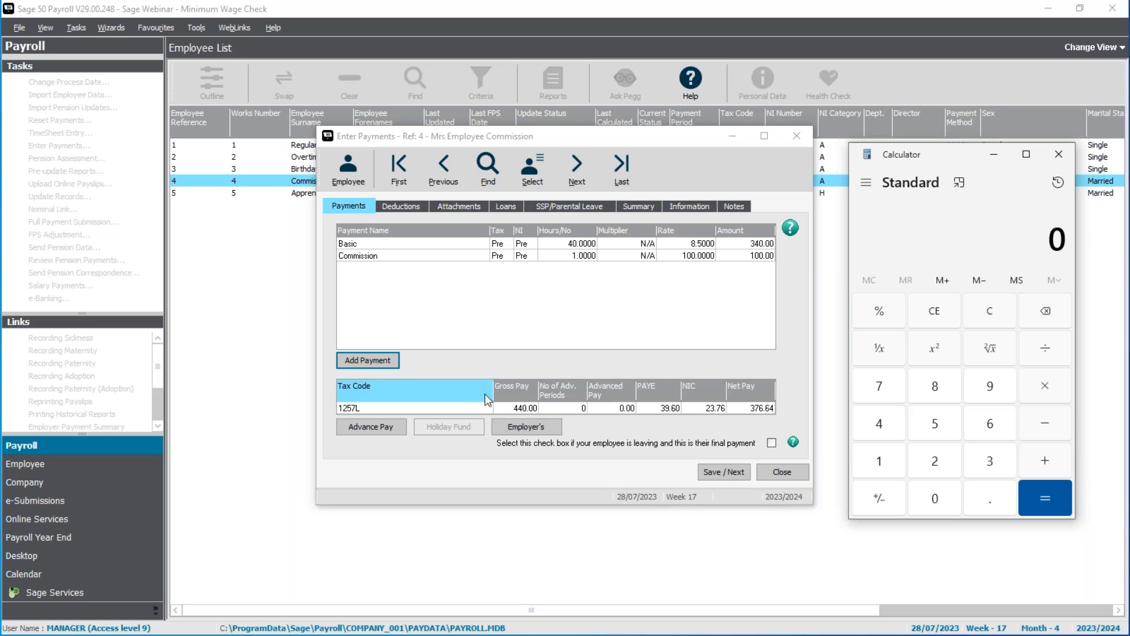
text(440)
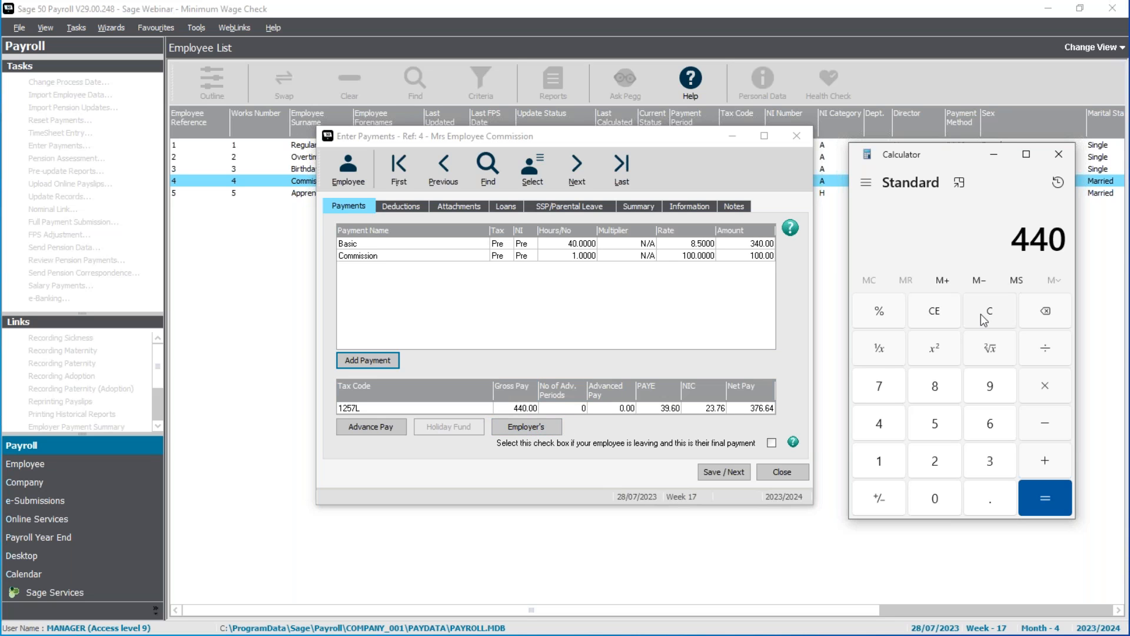
key(slash)
text(40)
key(Return)
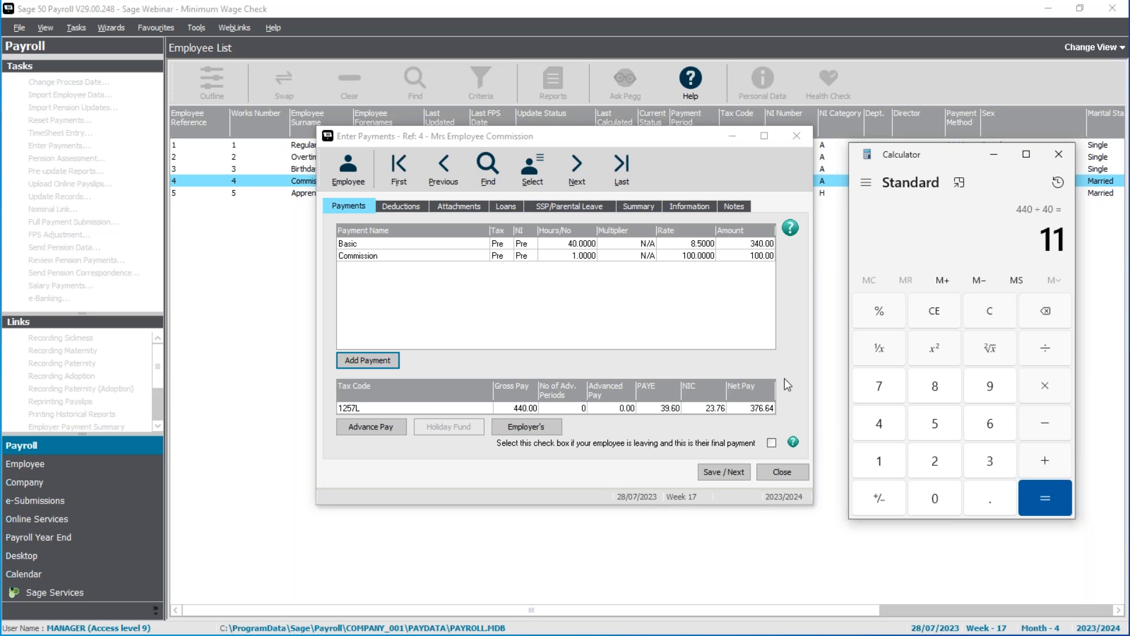
Step: Save the fourth employee's payments and set their Commission rate to 50
click(724, 474)
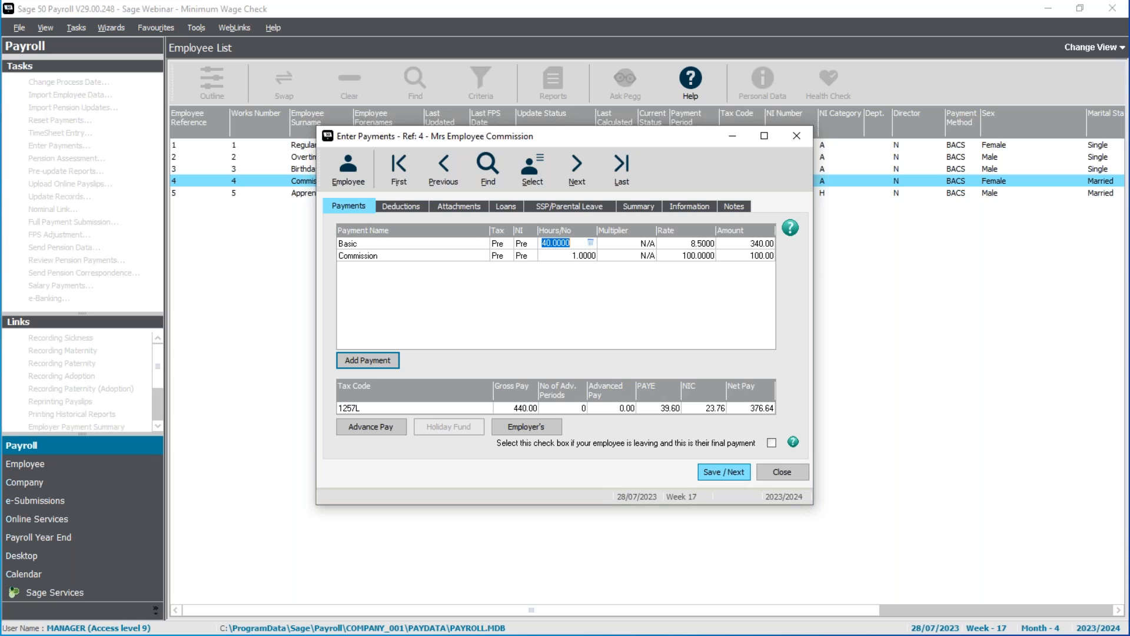
click(702, 255)
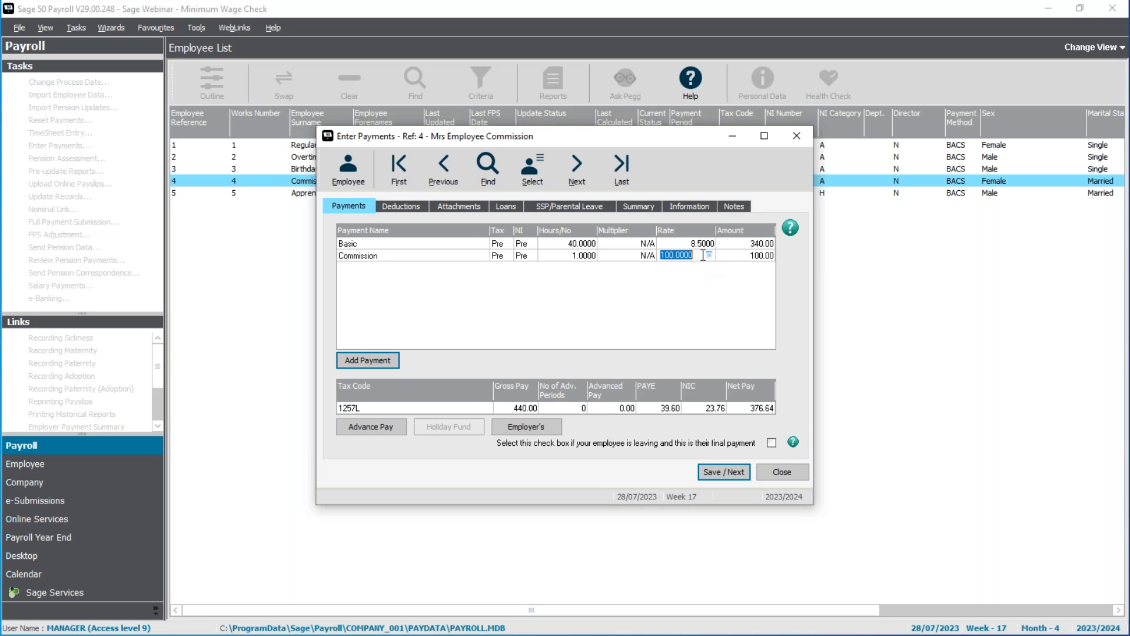
text(50)
key(Return)
Step: Recheck the fourth employee's hourly pay in Calculator by dividing 390 by 40
click(47, 633)
click(980, 323)
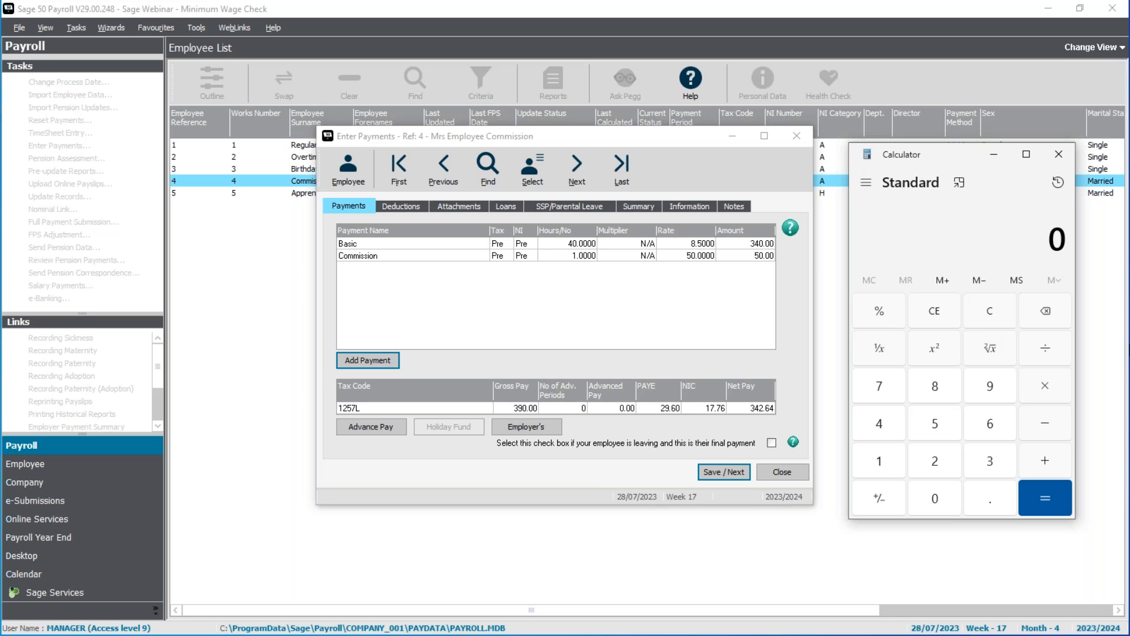
text(390)
text(/40)
key(Return)
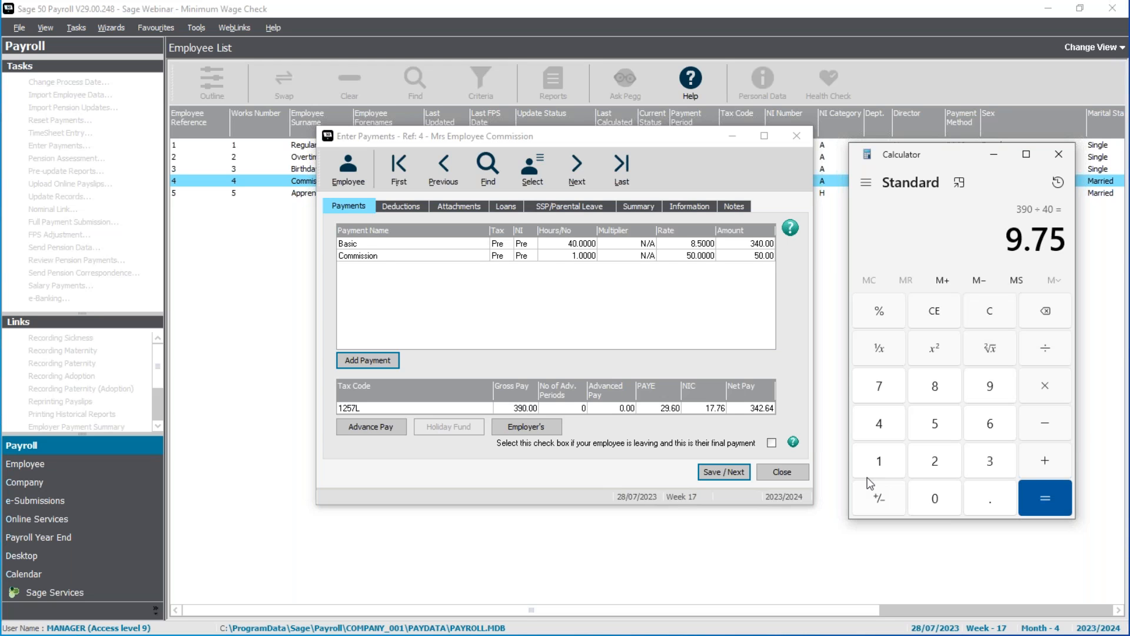
Step: Try saving the fourth employee's payments, check which payments the minimum/living wage adjustment offers, and cancel without adjusting
click(724, 470)
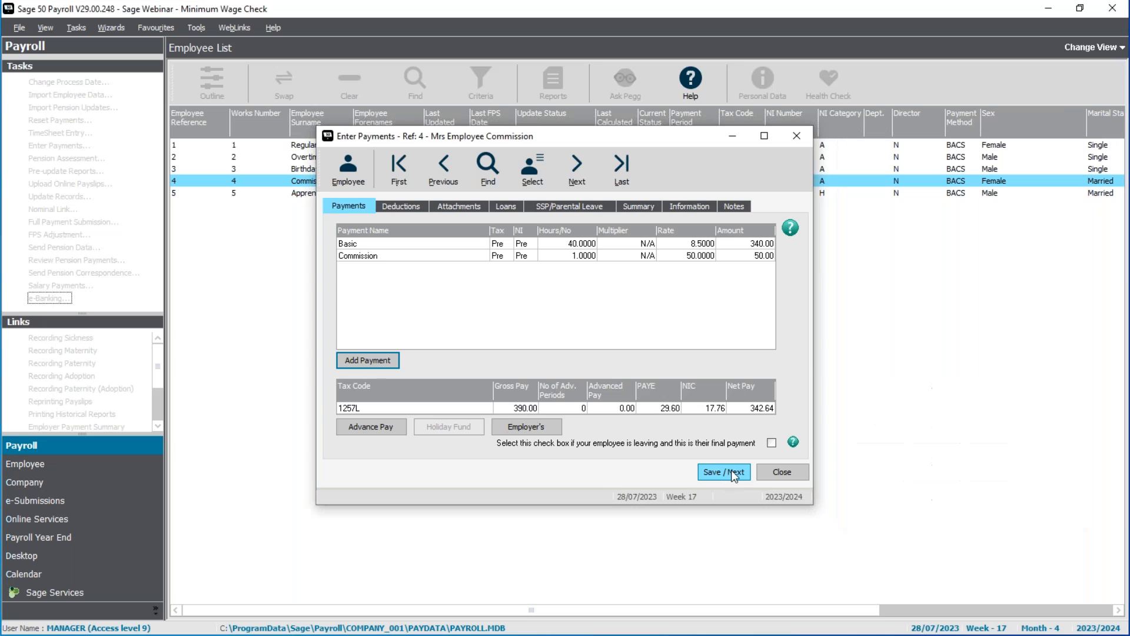
click(731, 470)
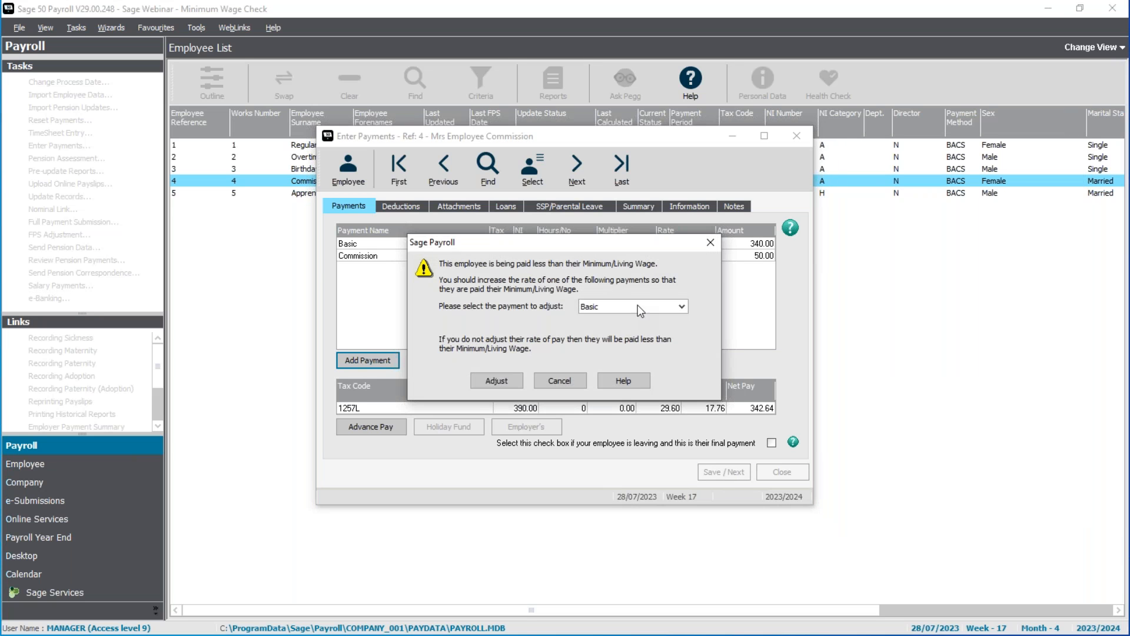
click(682, 306)
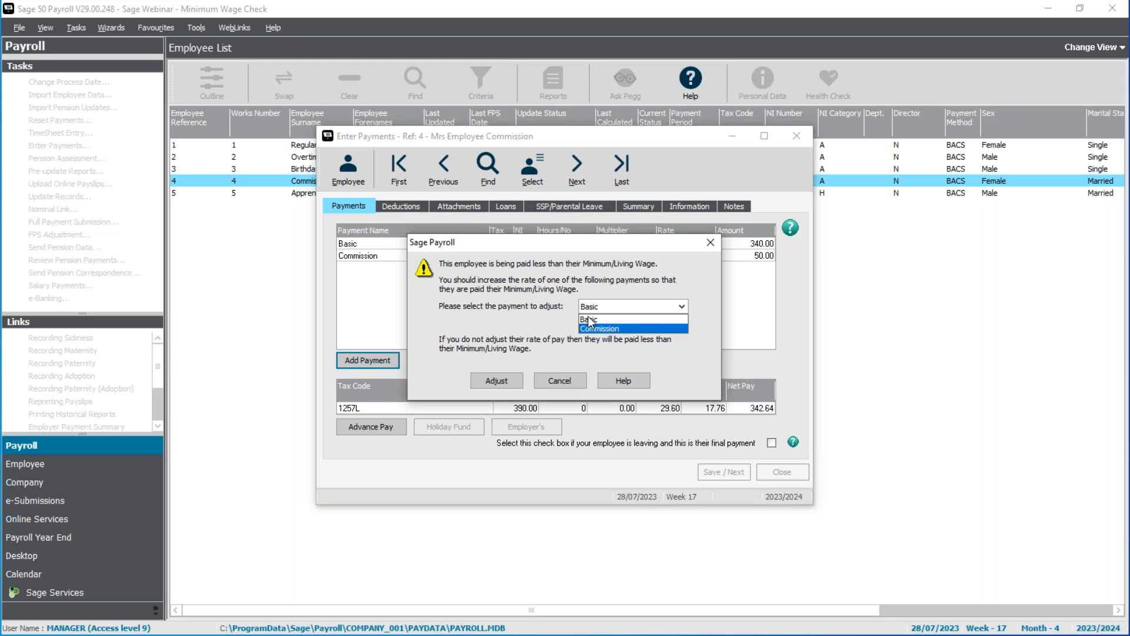
click(562, 384)
click(567, 383)
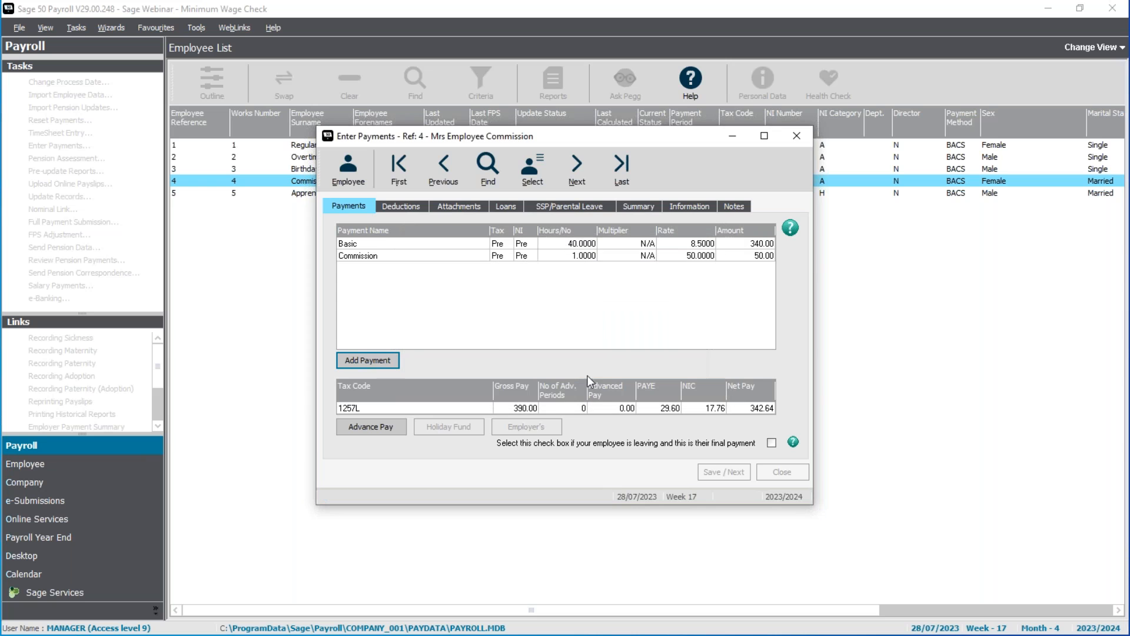
Step: Add the Min/Liv Wage Top Up payment to the fourth employee's pay elements and save them
click(366, 359)
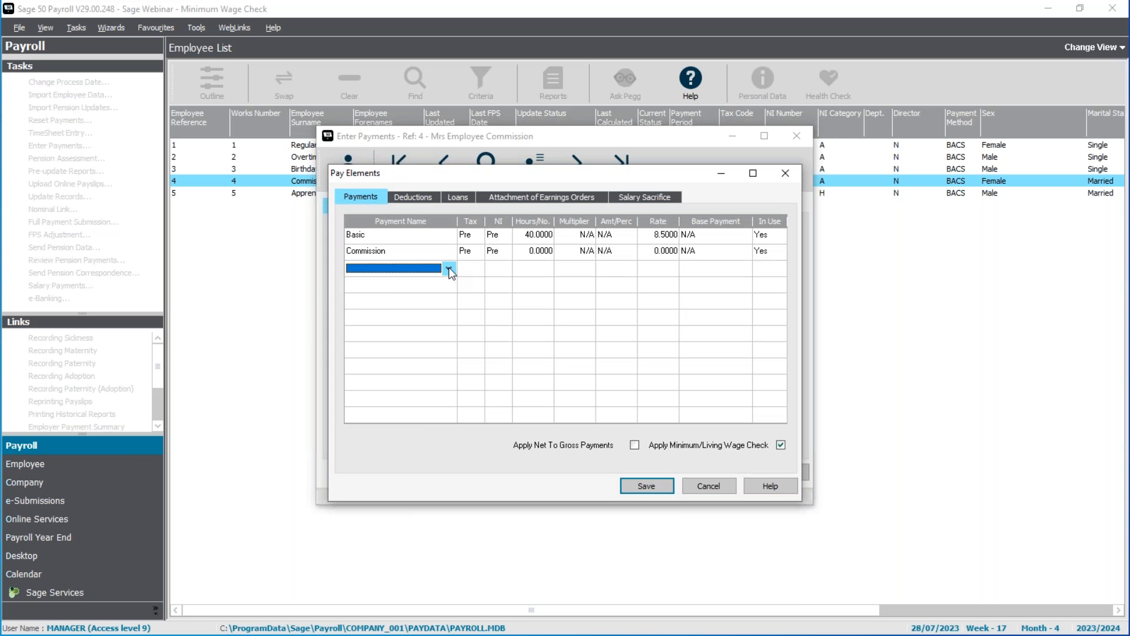
click(447, 269)
click(444, 331)
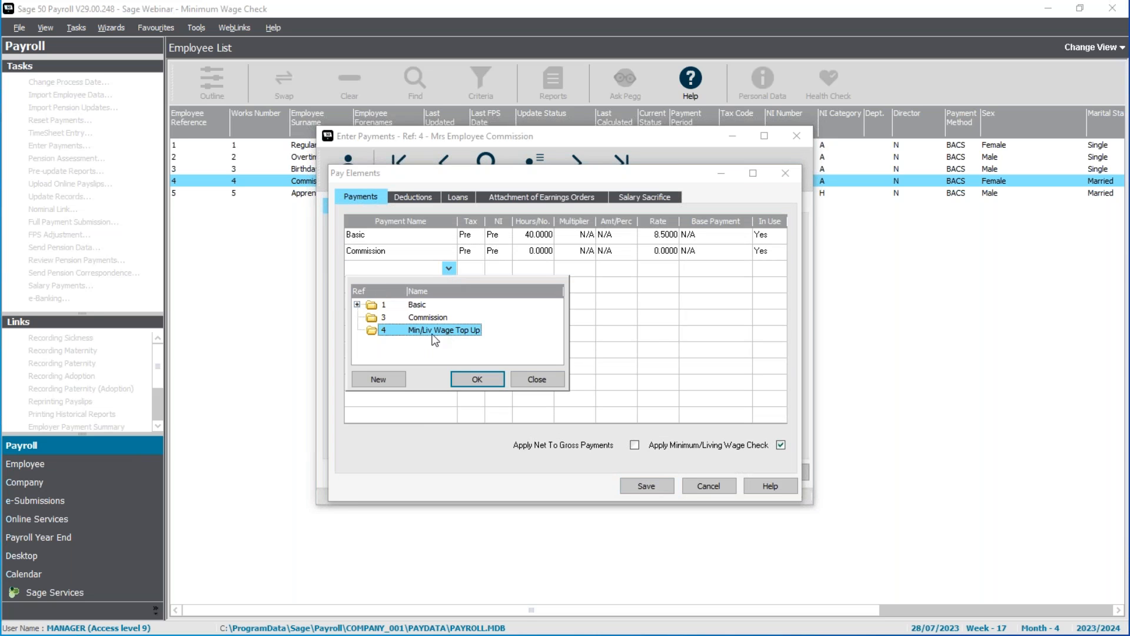
click(478, 379)
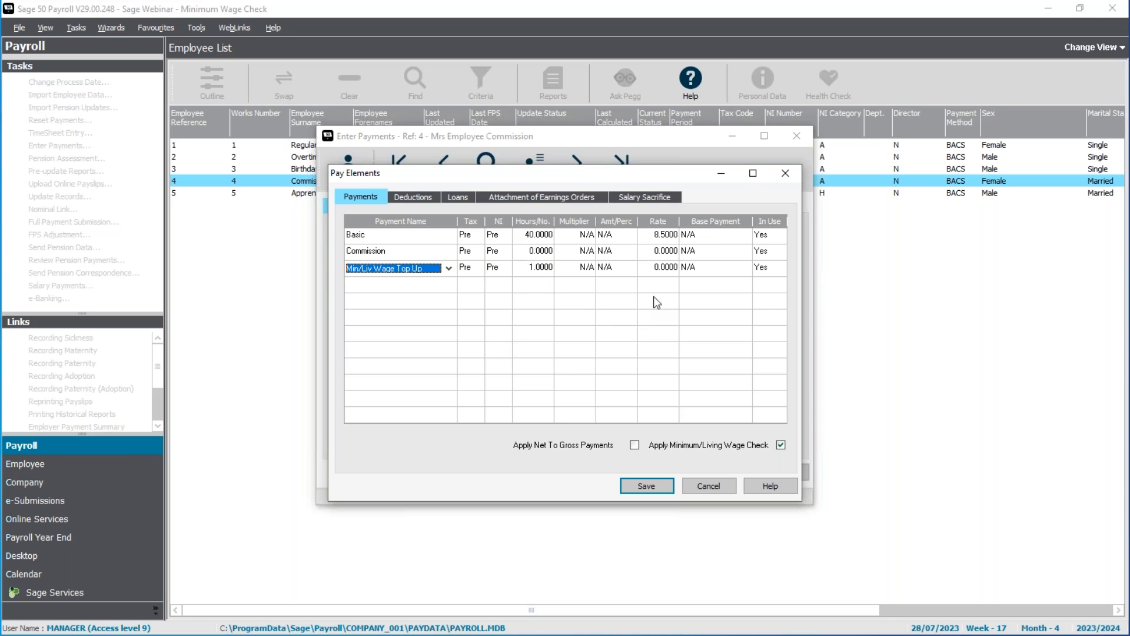
click(654, 480)
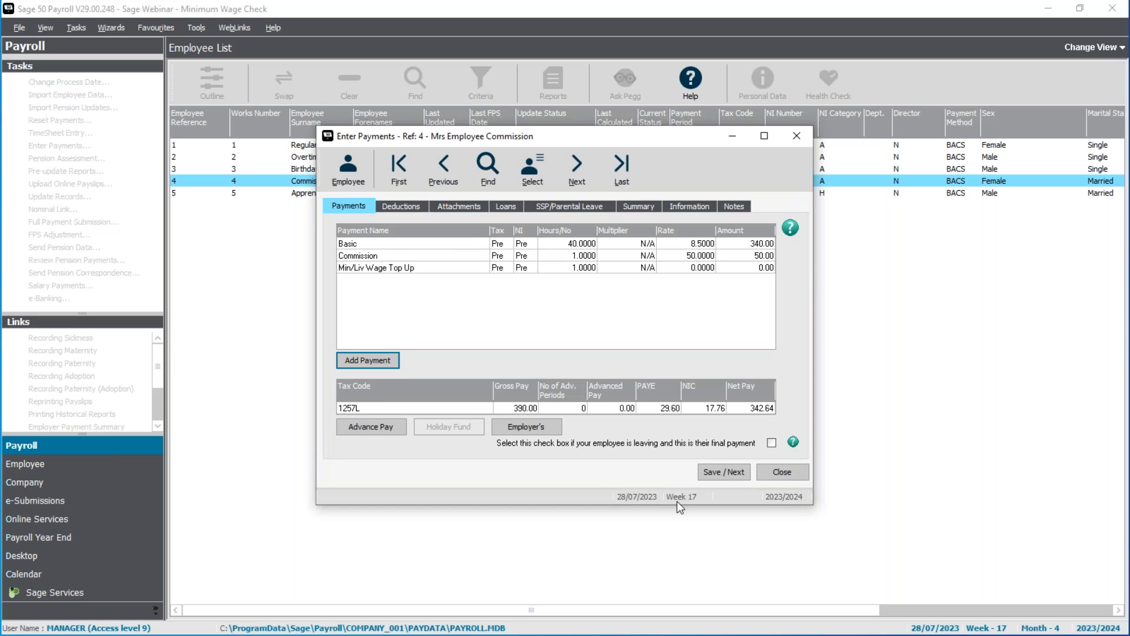
Step: Save the fourth employee's payments, applying the minimum/living wage adjustment to Min/Liv Wage Top Up
click(740, 471)
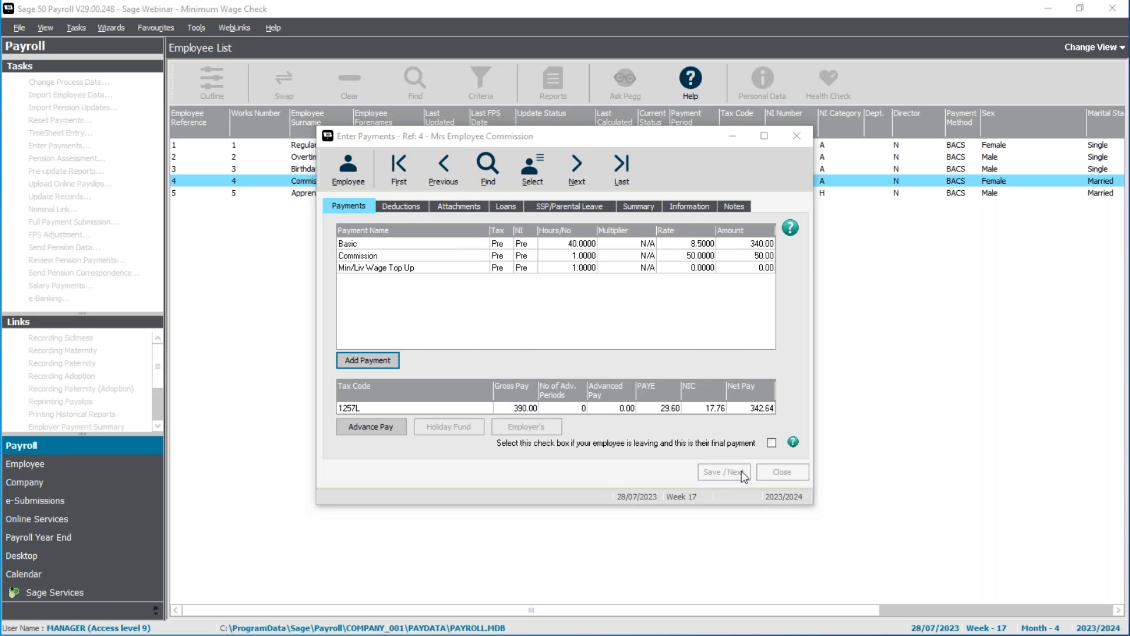
click(677, 307)
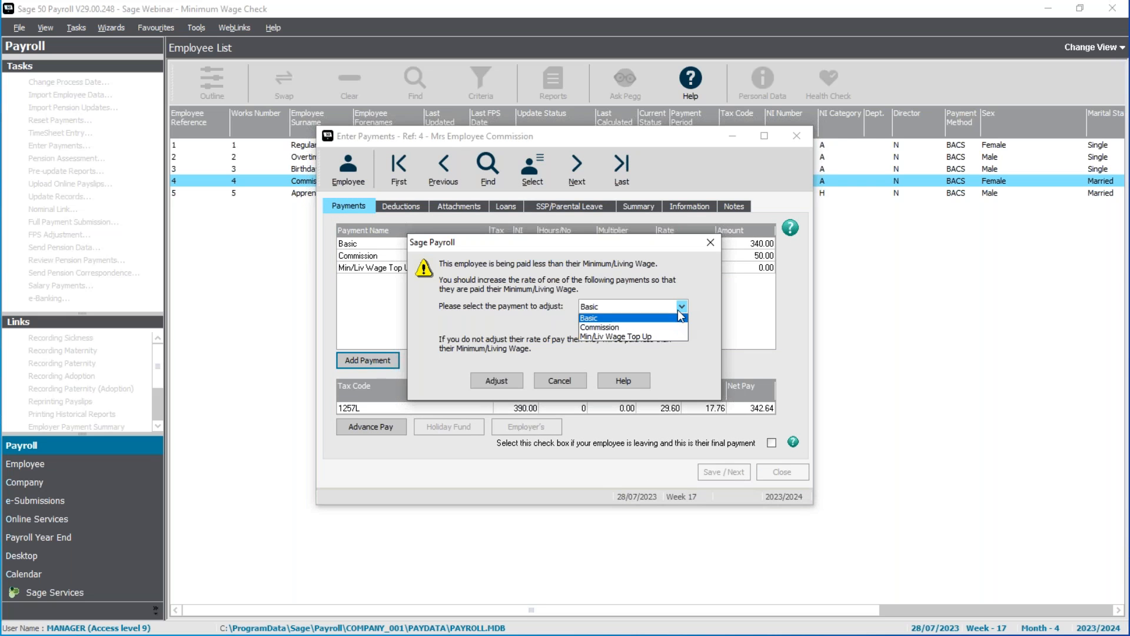
click(642, 338)
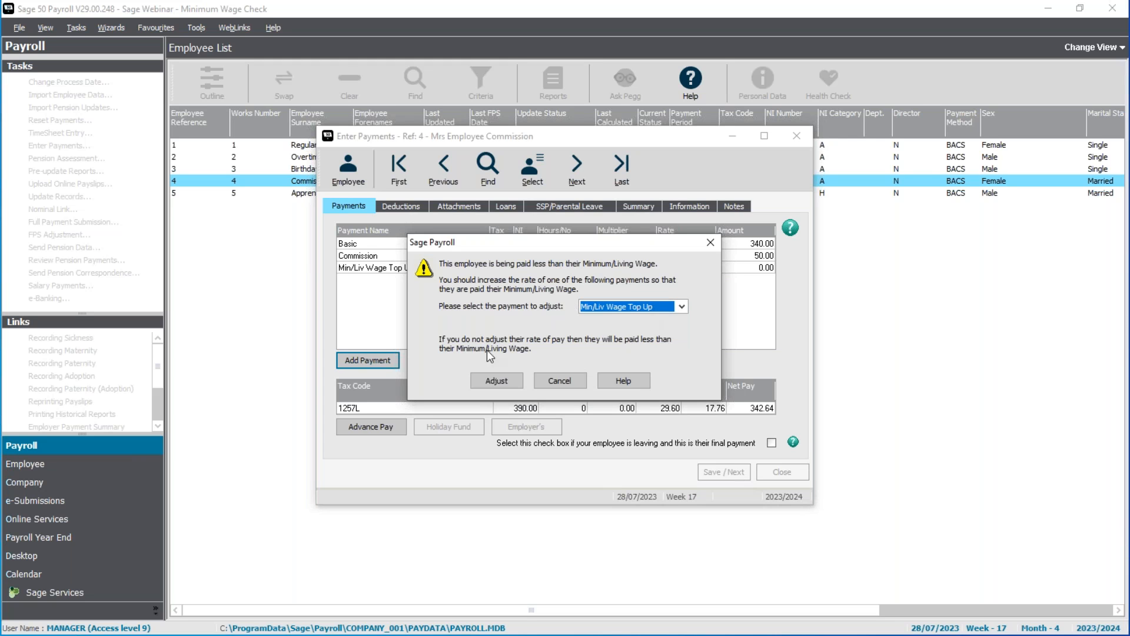
click(497, 382)
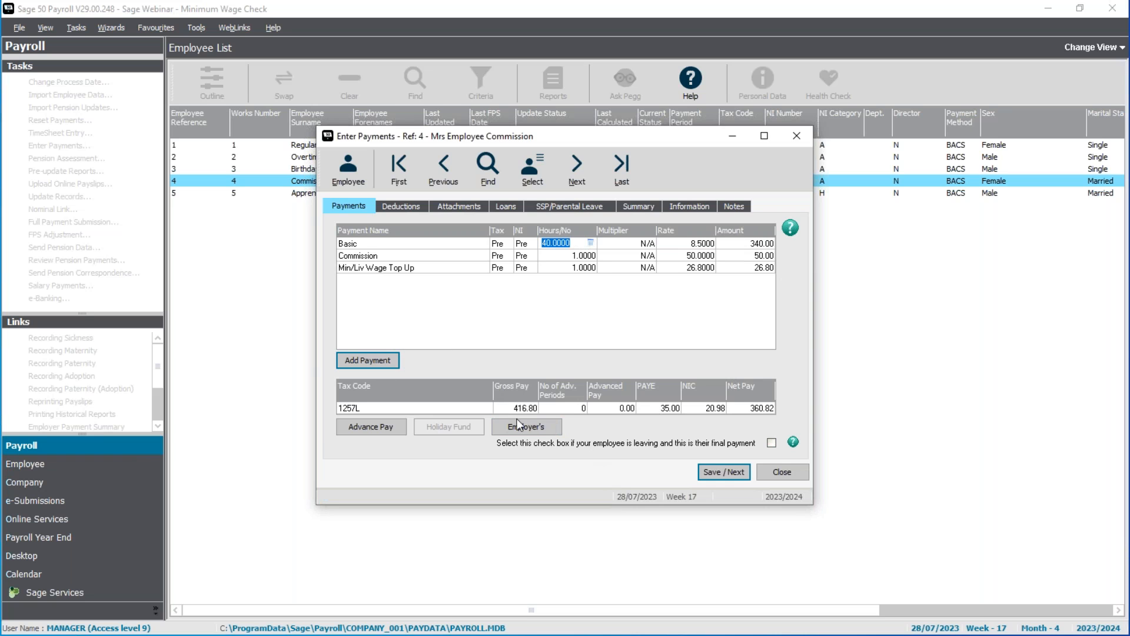
Step: Verify the fourth employee's adjusted hourly pay in Calculator by dividing 416.80 by 40
key(alt+Tab)
text(416.80)
text(/40)
key(Return)
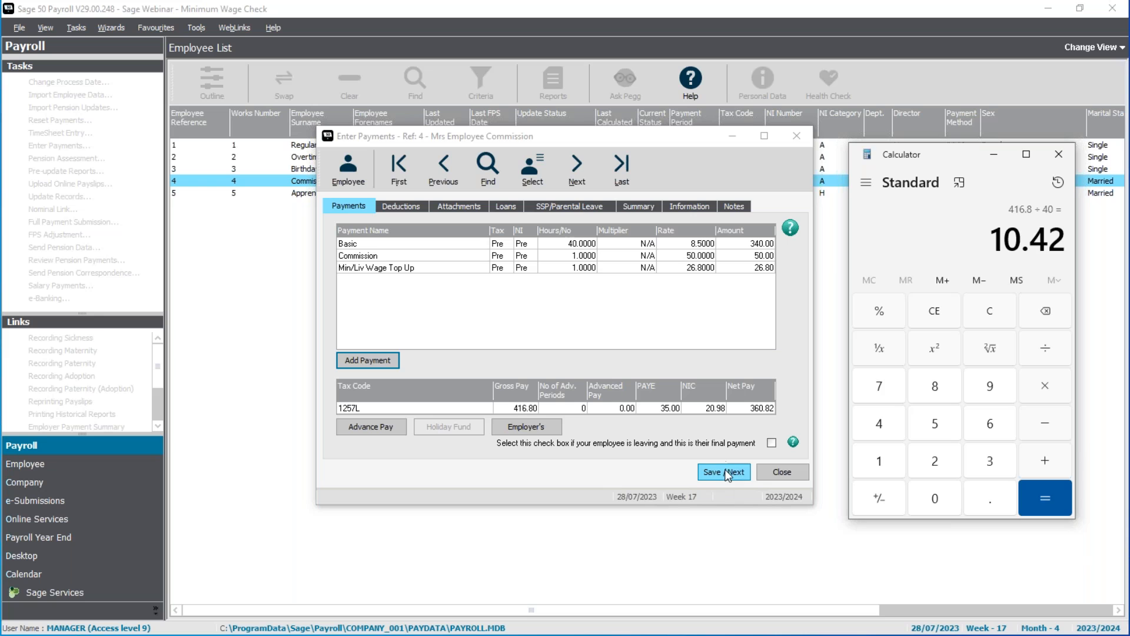
Step: Close the fourth employee's payment entry and open the fifth employee's record
click(786, 472)
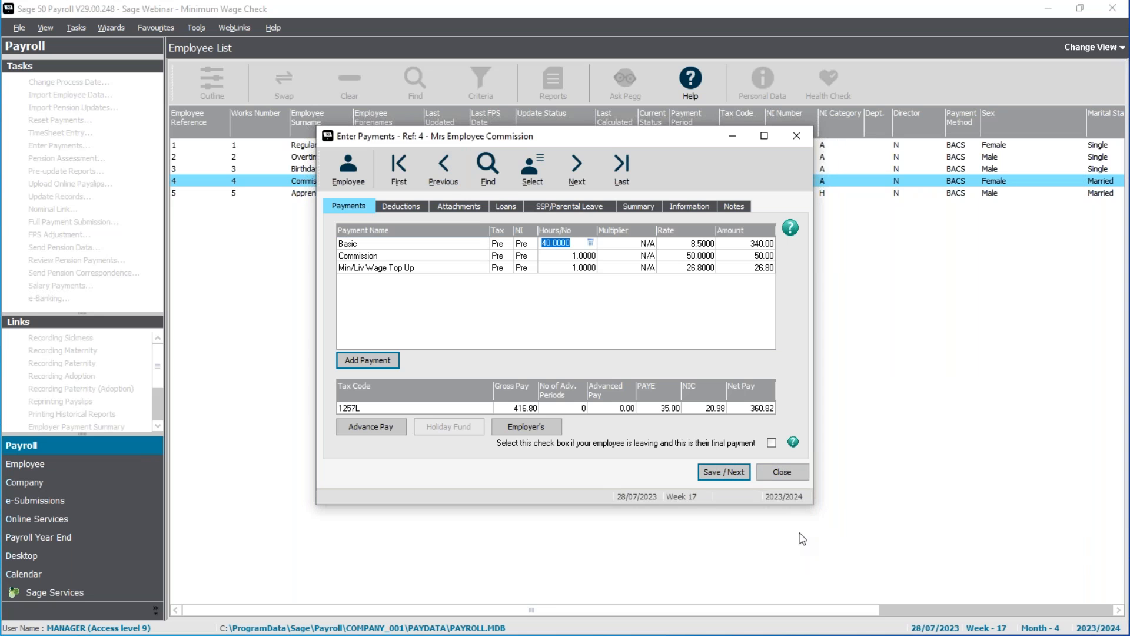
click(786, 471)
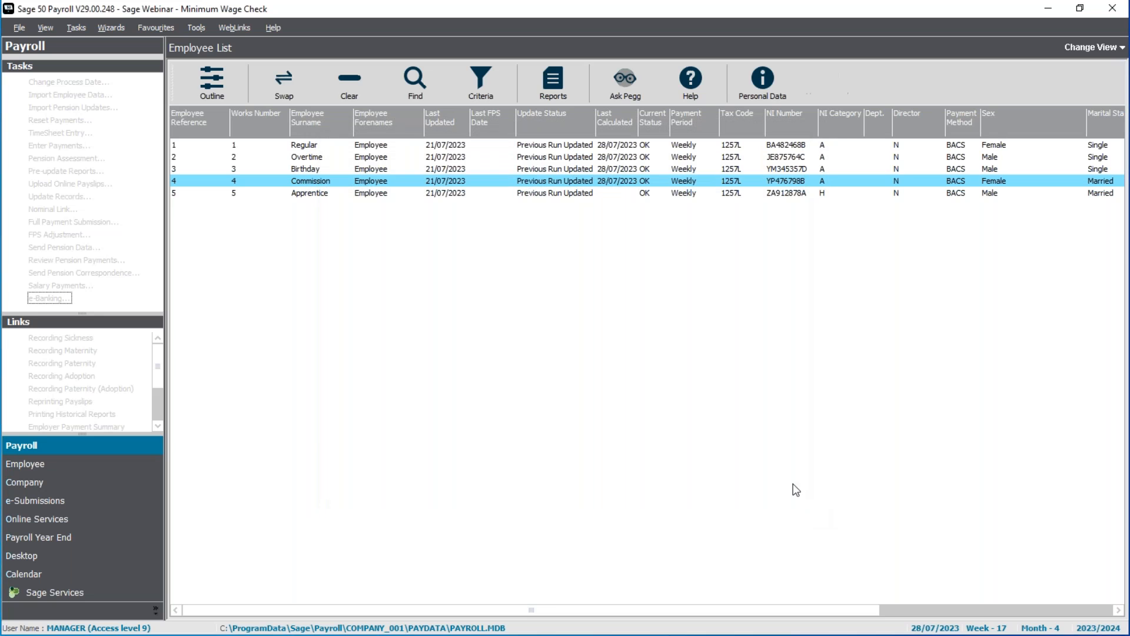
click(407, 193)
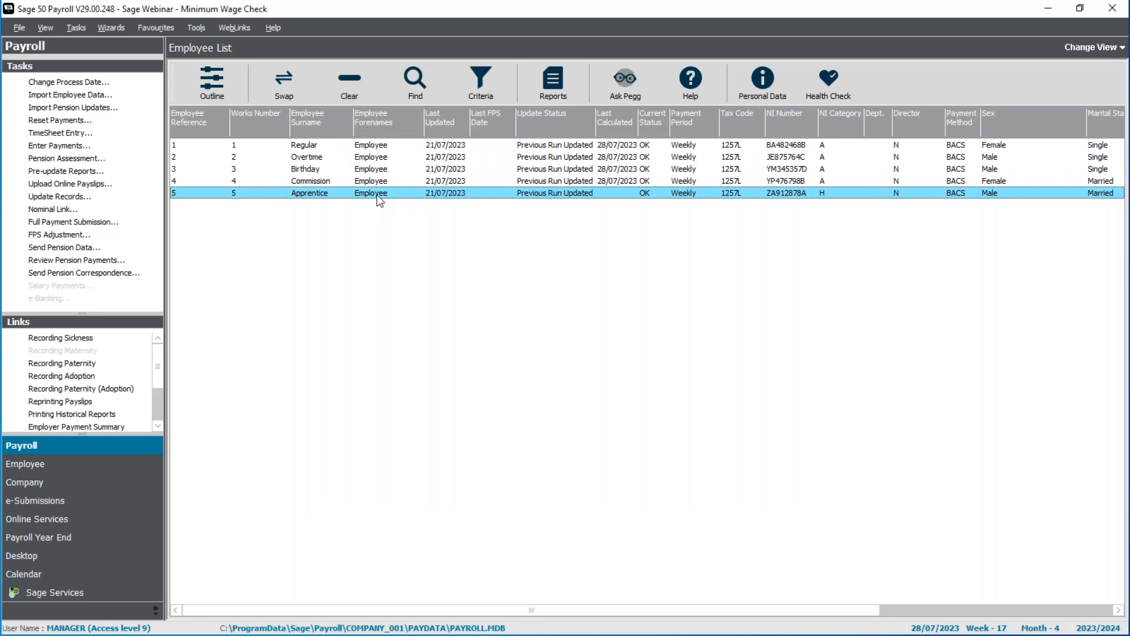
right_click(378, 198)
click(425, 235)
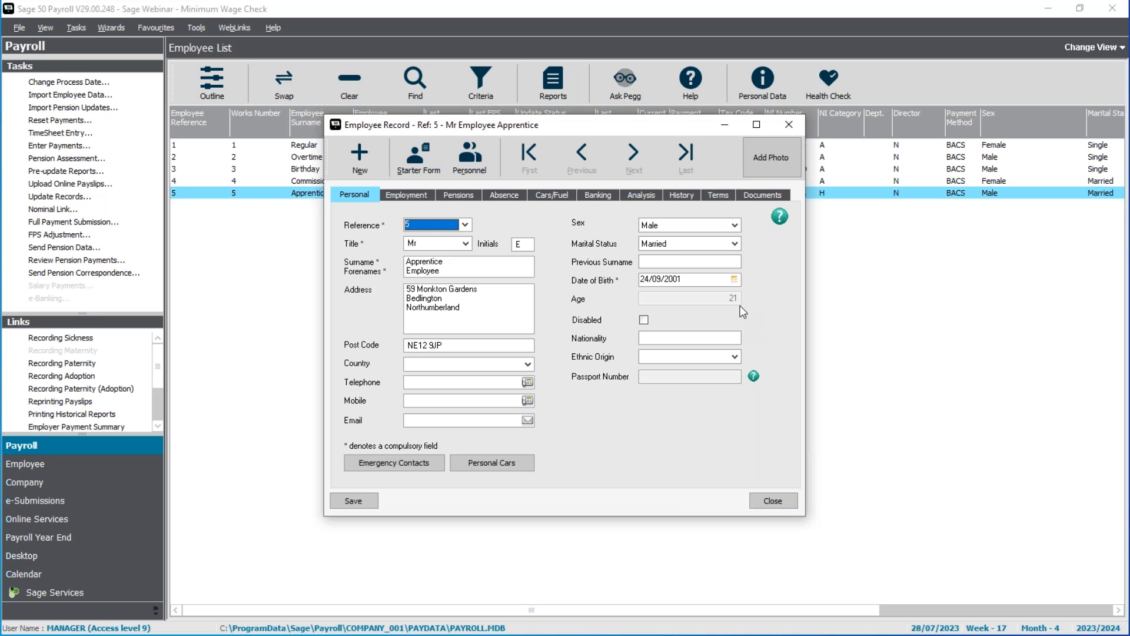
Step: Review the apprenticeship dates in the fifth employee's employment details, then save and close the record
click(406, 195)
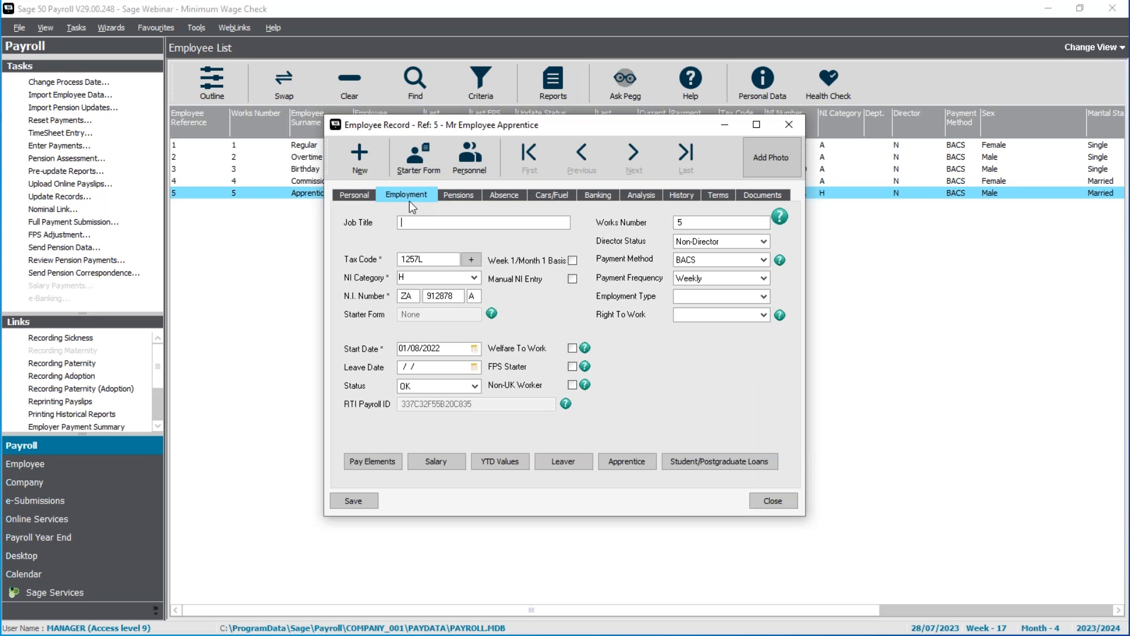
click(623, 465)
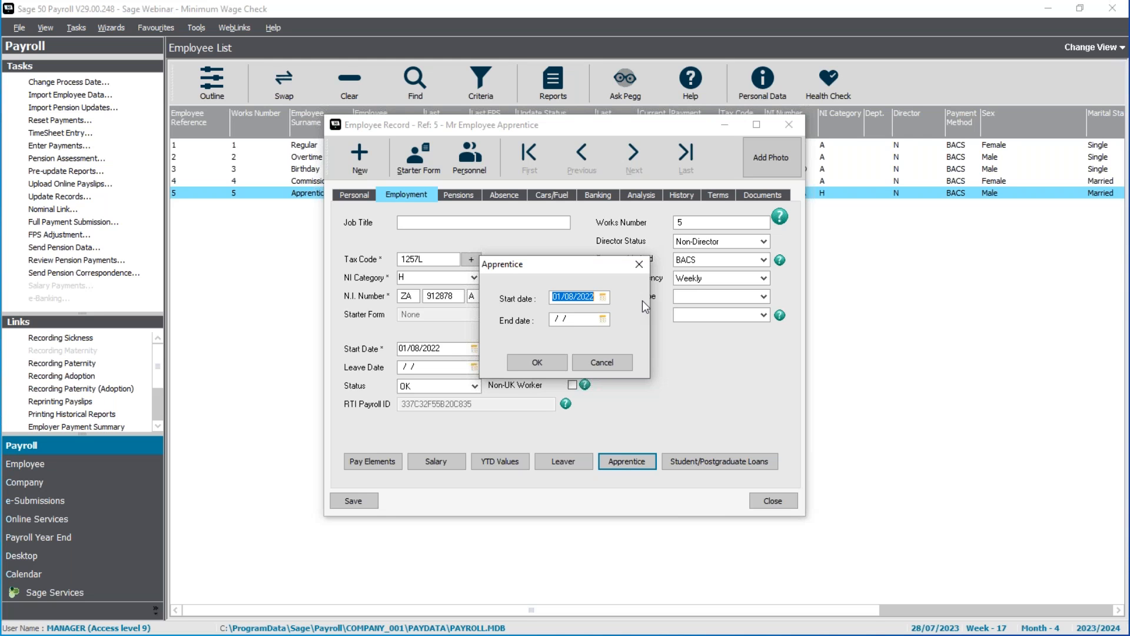
click(536, 362)
click(350, 501)
click(783, 500)
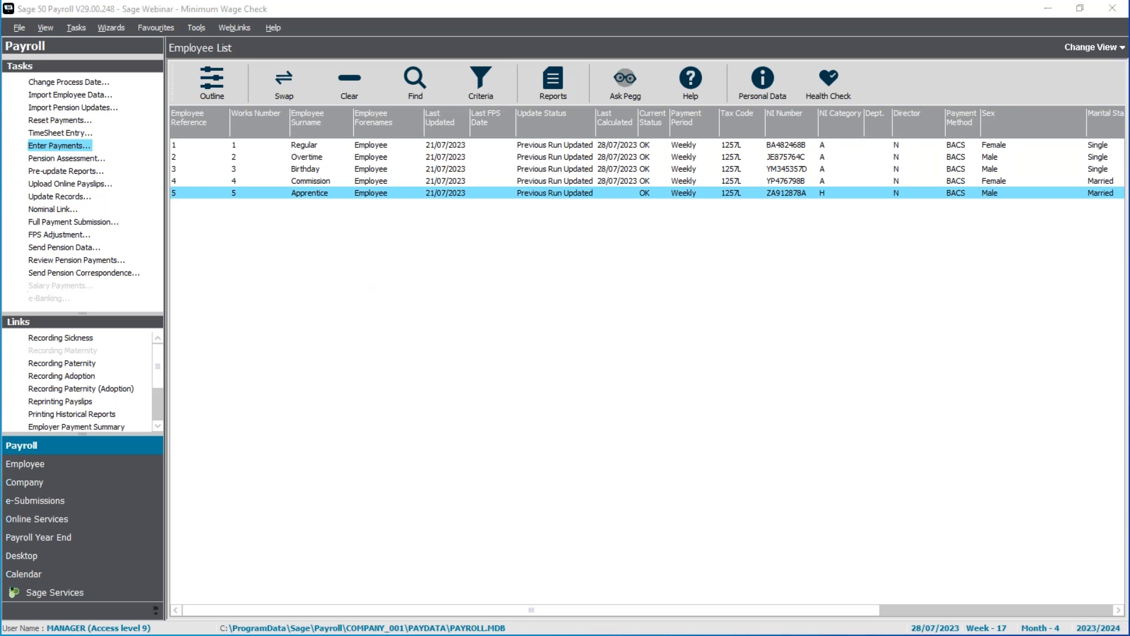
Step: Enter payments for the fifth employee, keeping 40 hours of Basic at the rate 5.28, then save and close the entry
click(53, 146)
click(671, 383)
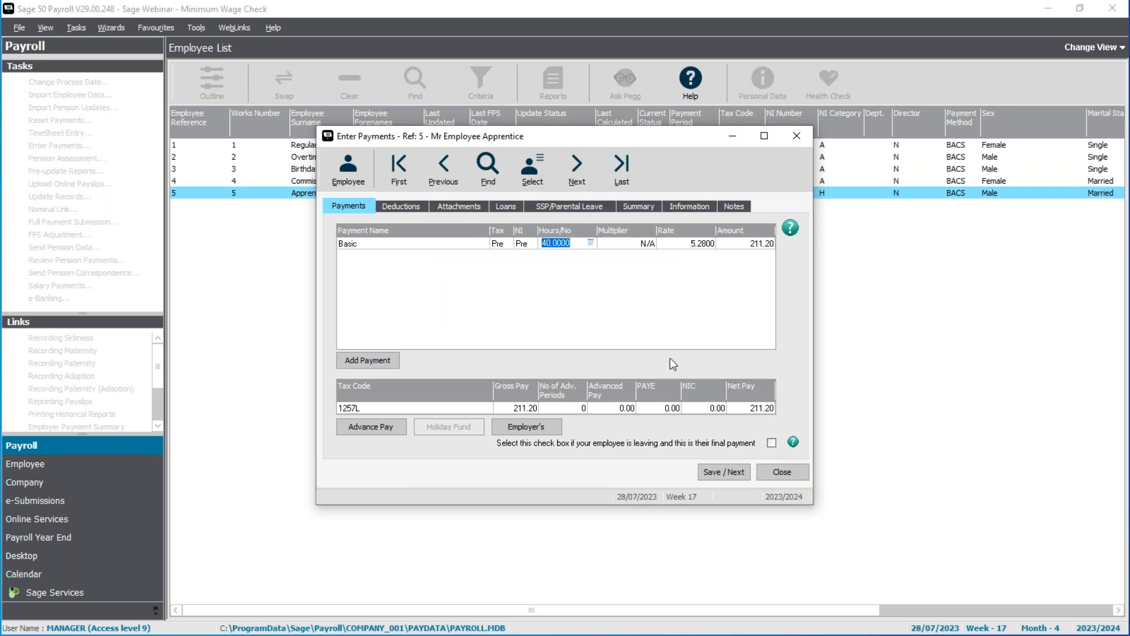
click(700, 242)
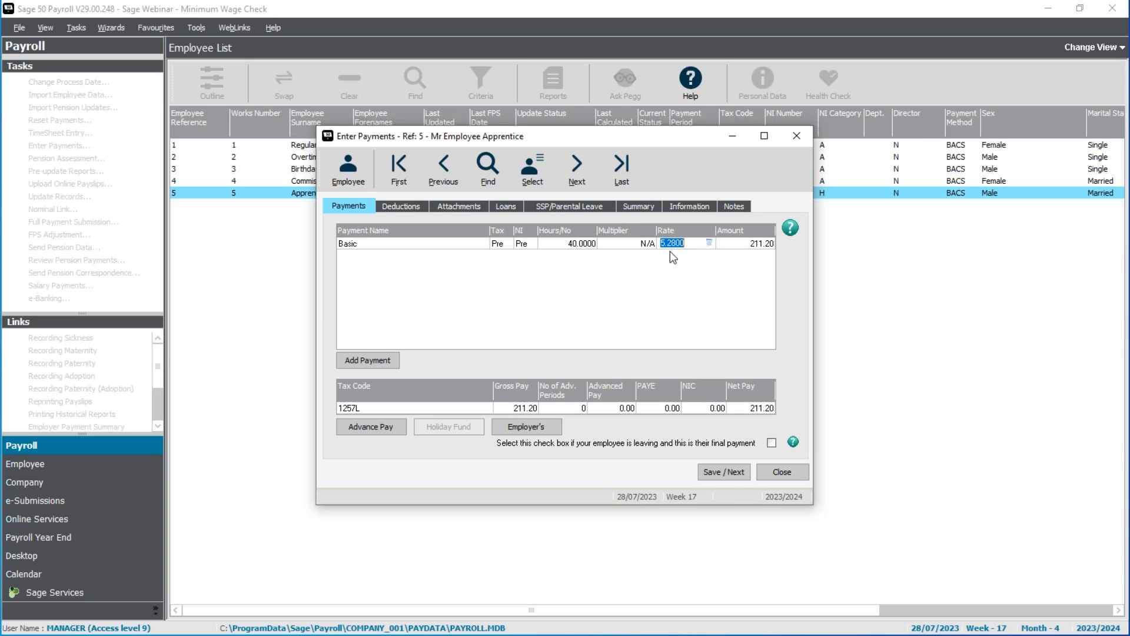
click(729, 474)
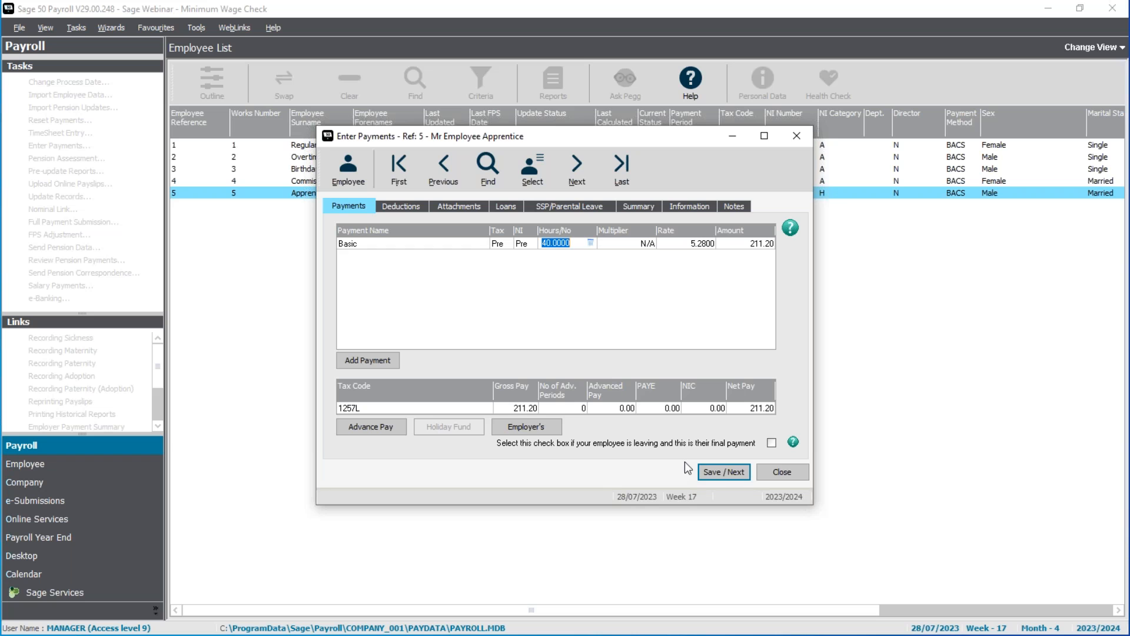
click(782, 472)
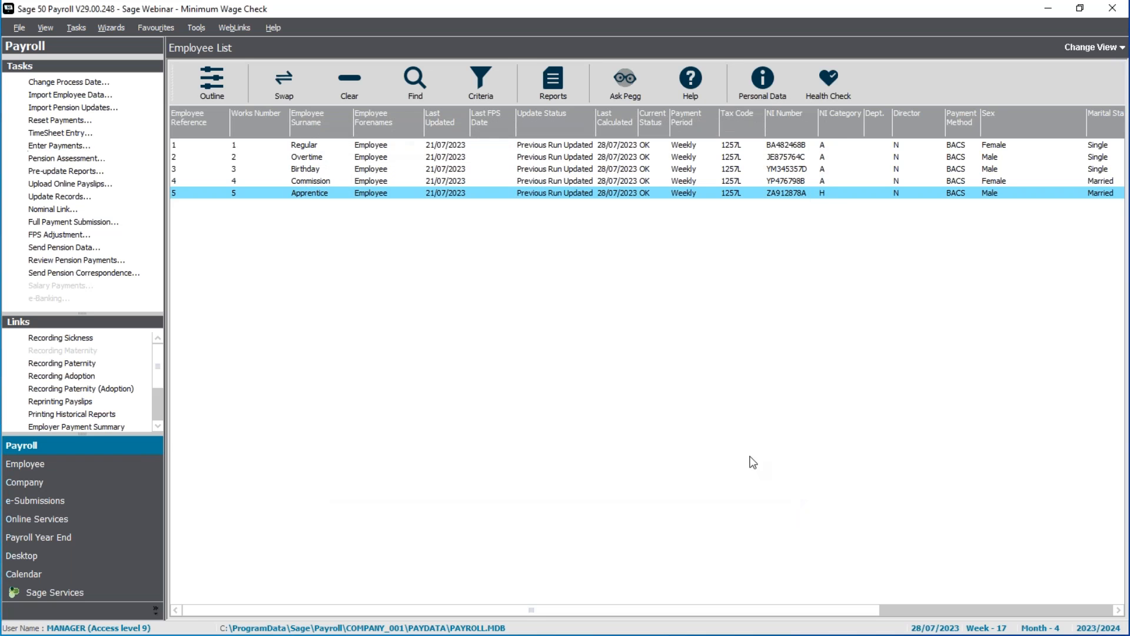
Step: Select all five employees and run the Update Records wizard for them, continuing past the pre-update reports reminder
click(328, 94)
click(277, 88)
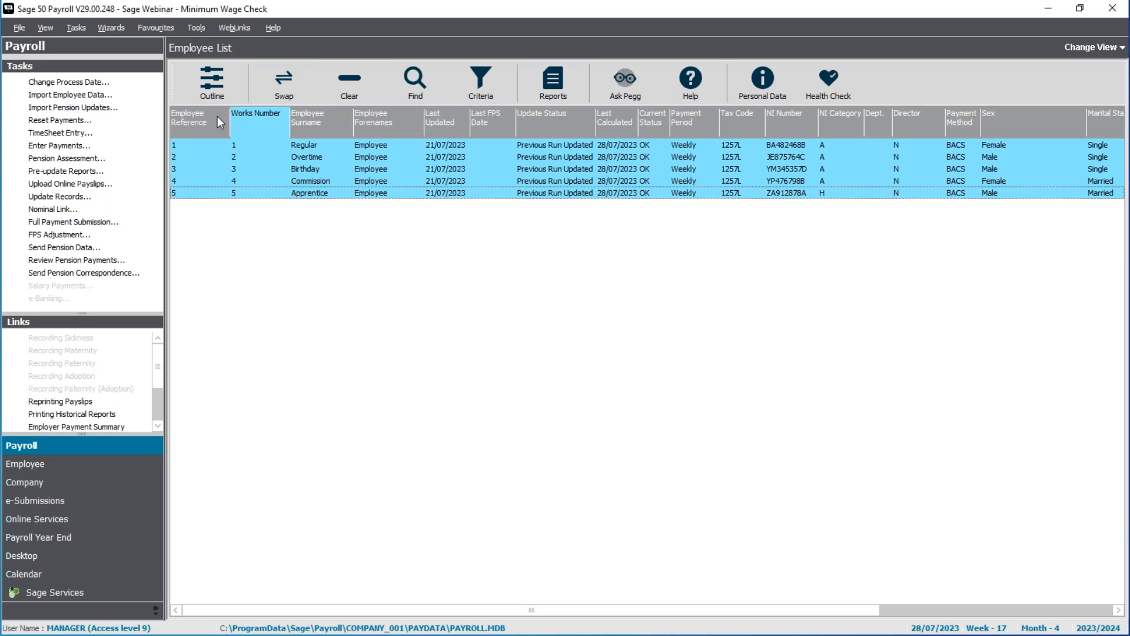
click(53, 201)
click(678, 375)
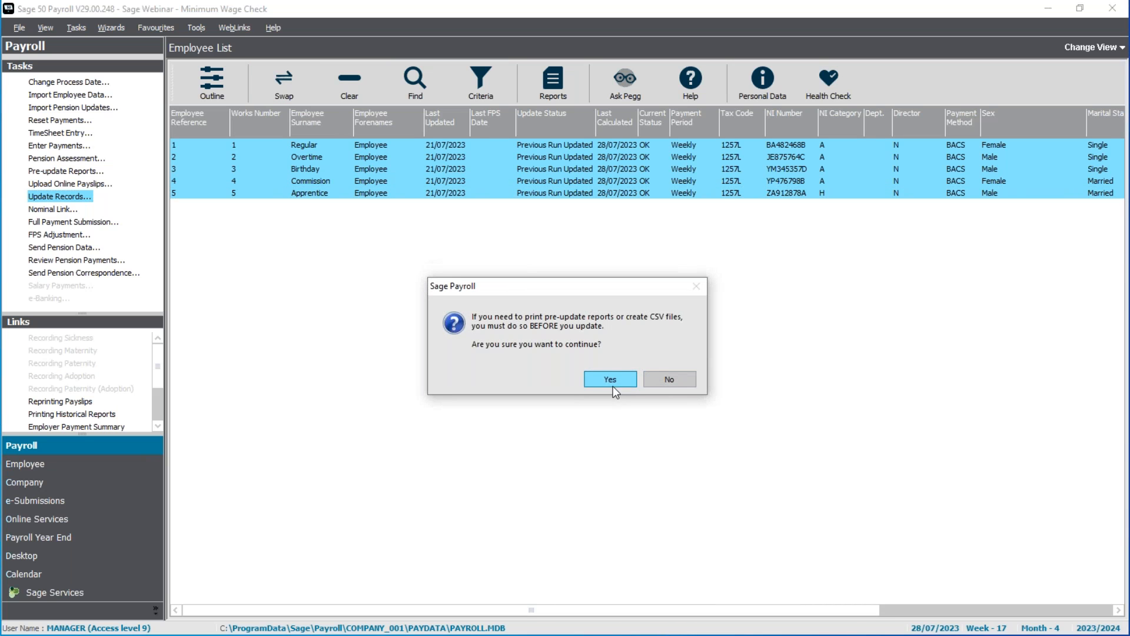
click(610, 378)
click(621, 427)
click(708, 431)
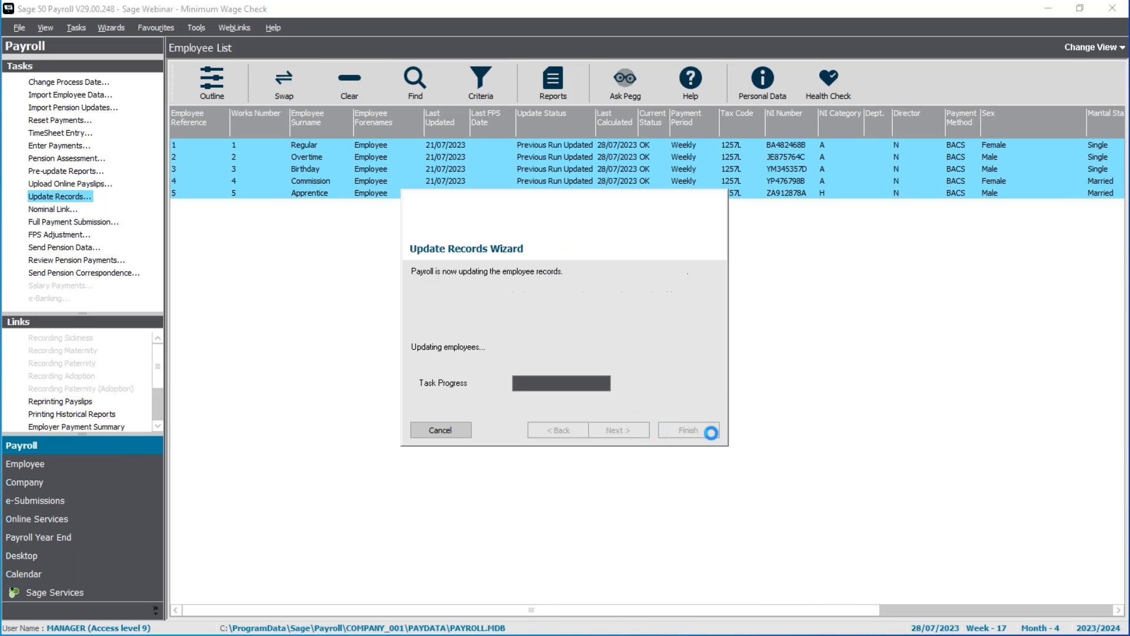
Step: Finish updating the employee records and change the process date to 04/08/2023
click(705, 382)
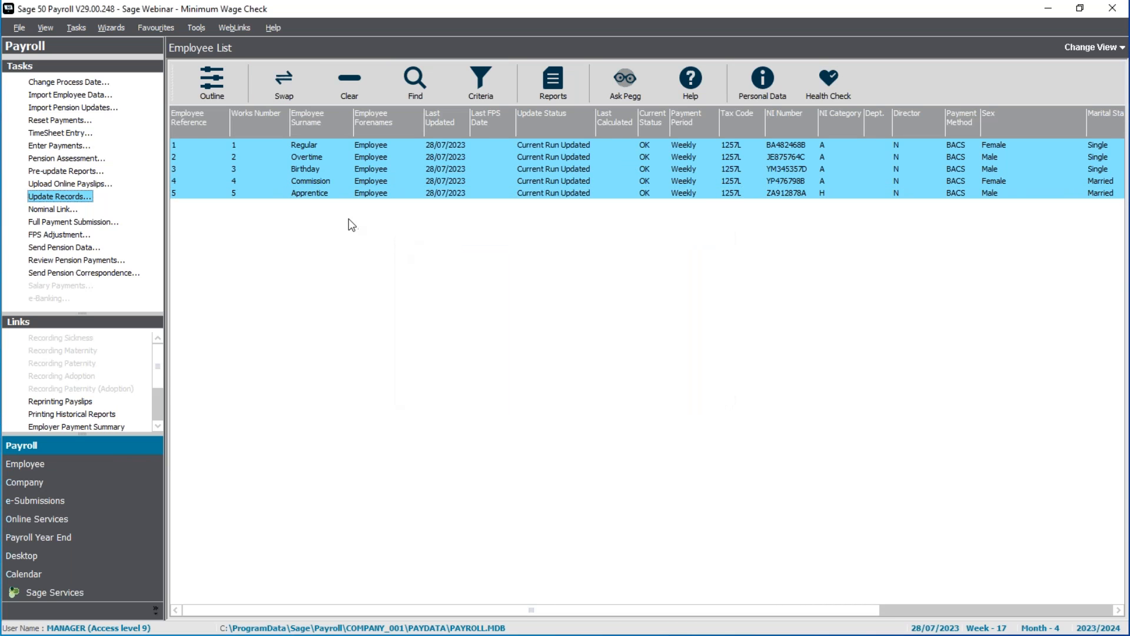
click(65, 82)
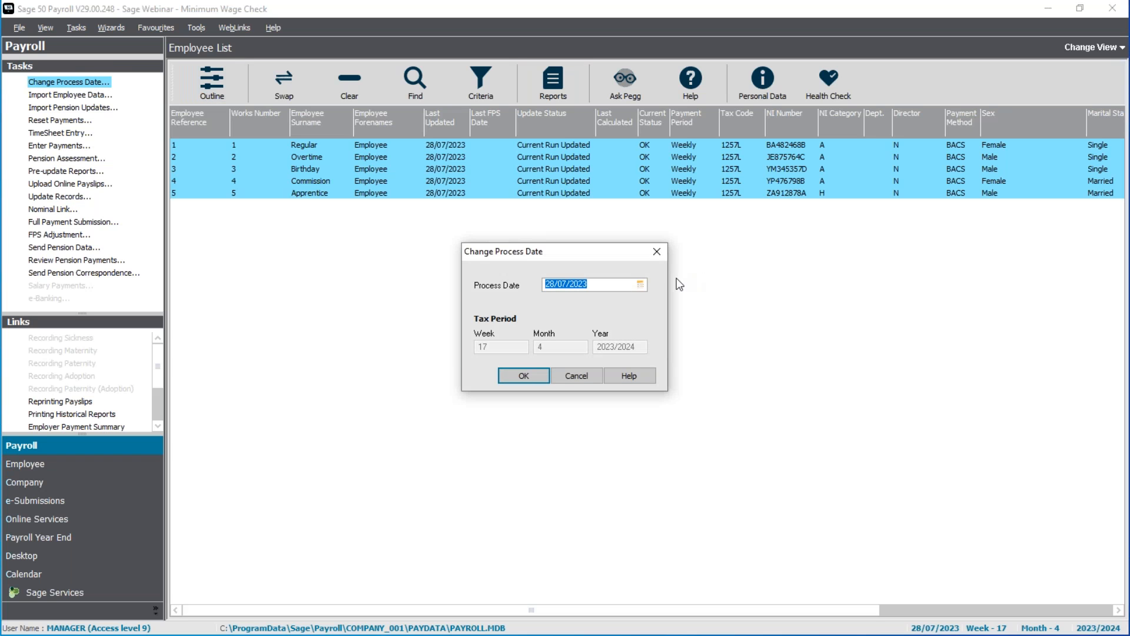
click(640, 284)
click(652, 301)
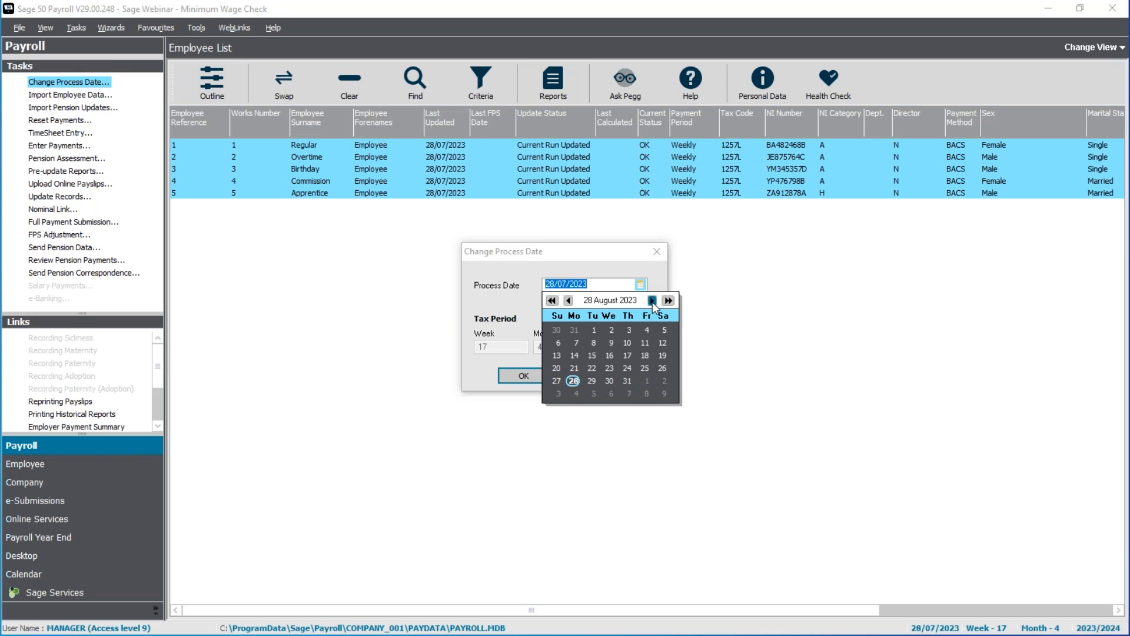
click(648, 326)
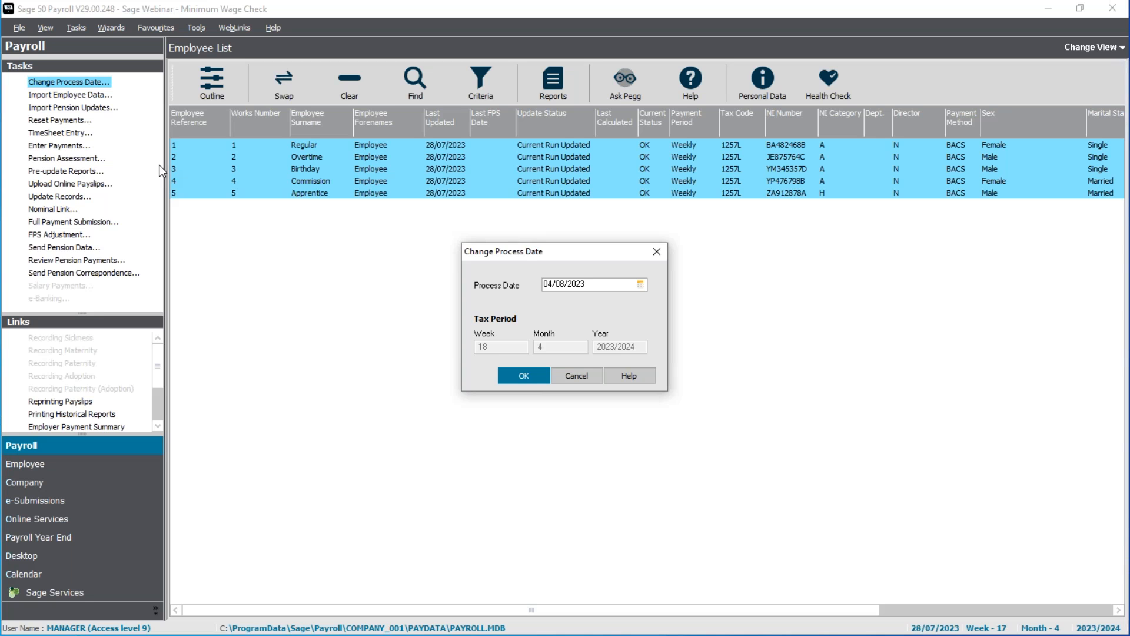
key(Return)
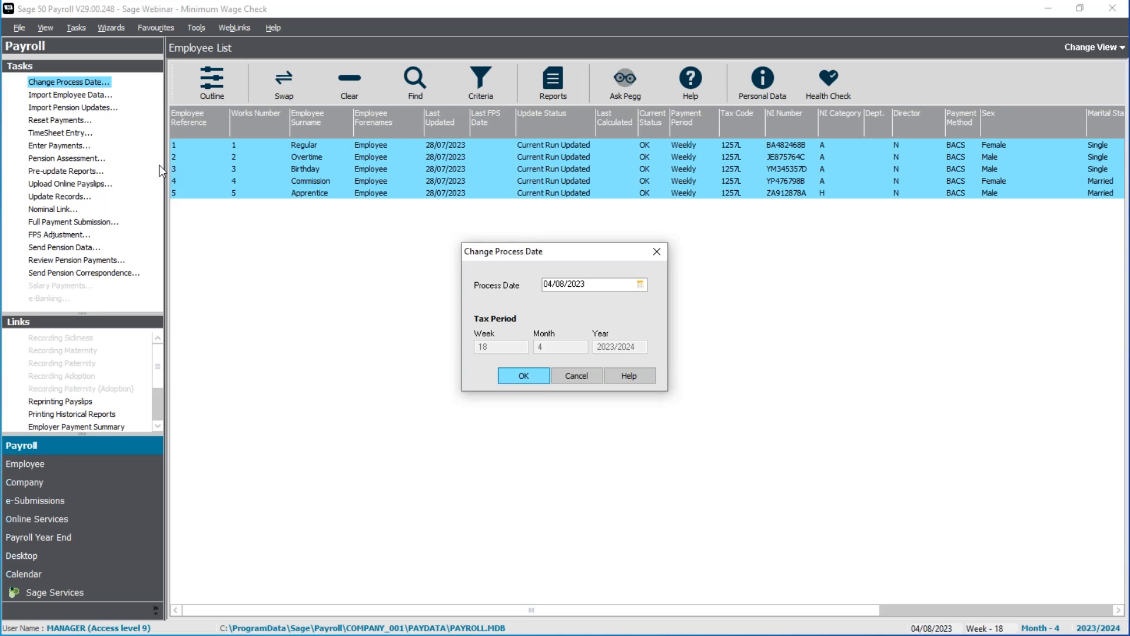
Step: Start entering payments for the selected employees with the process date 04/08/2023
click(67, 146)
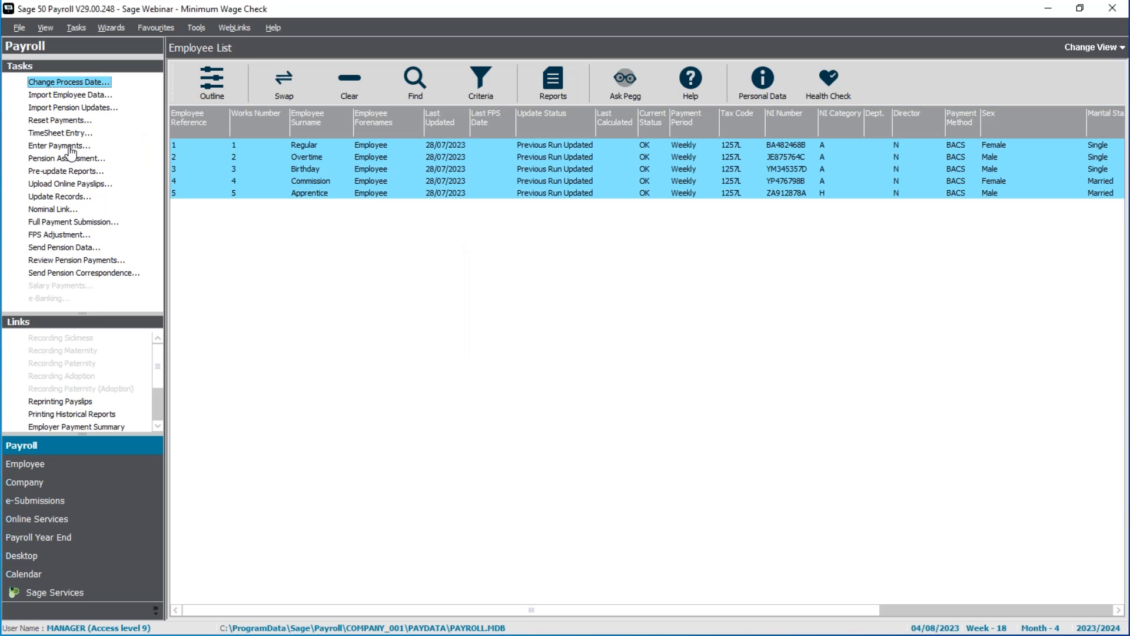
click(686, 388)
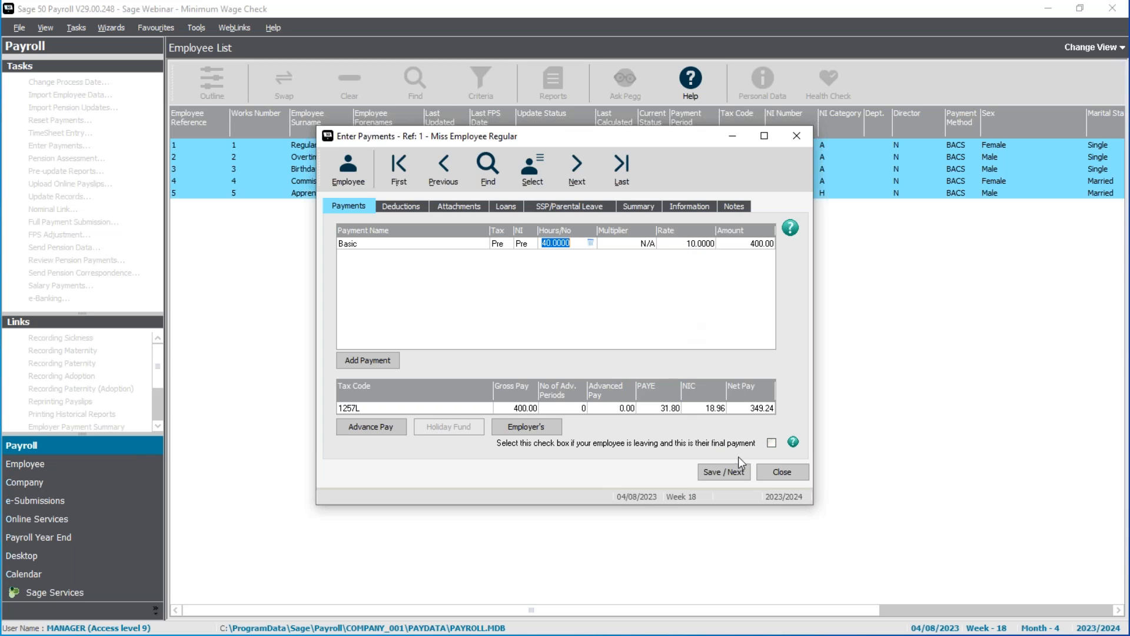
Step: Save the first employee's payment without adjusting it to the minimum/living wage, and go back to that employee's payment entry
click(738, 473)
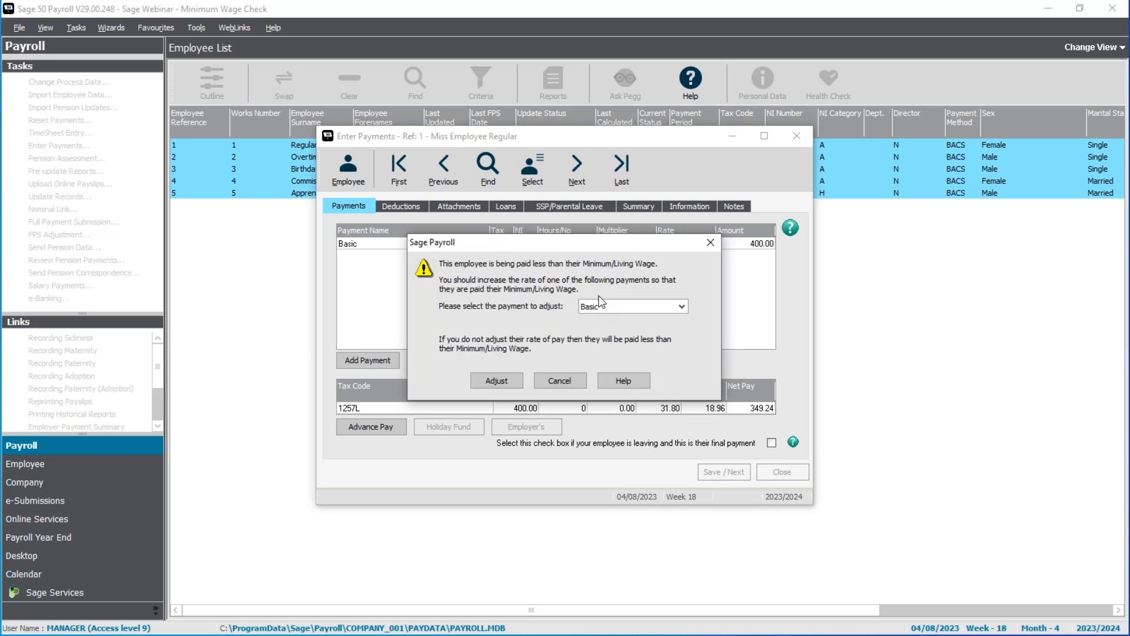
click(567, 380)
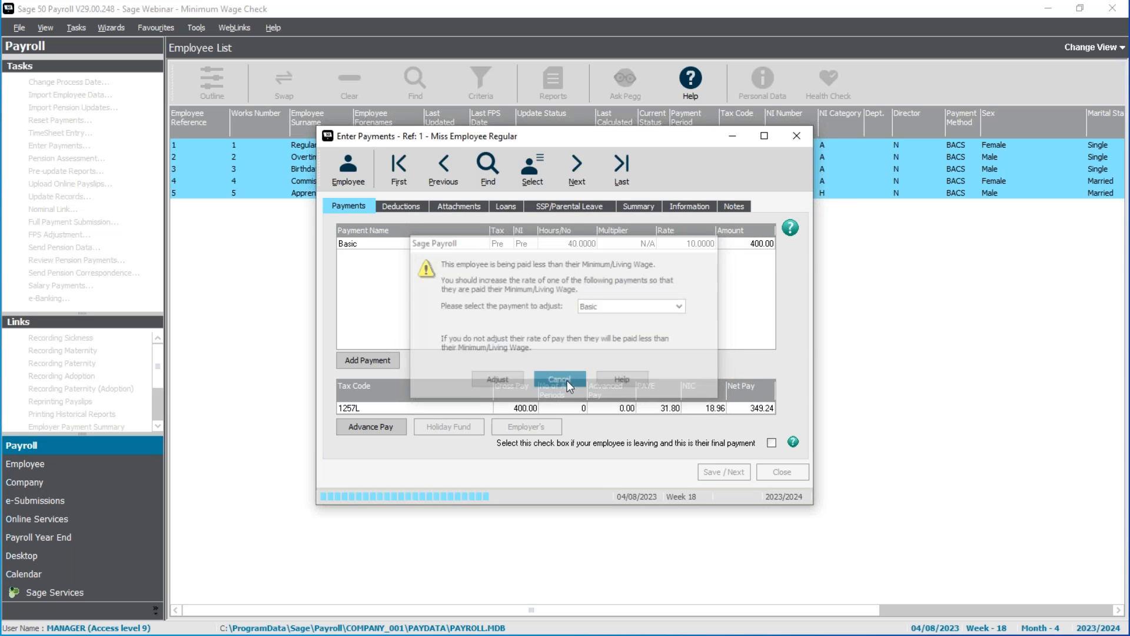
click(453, 164)
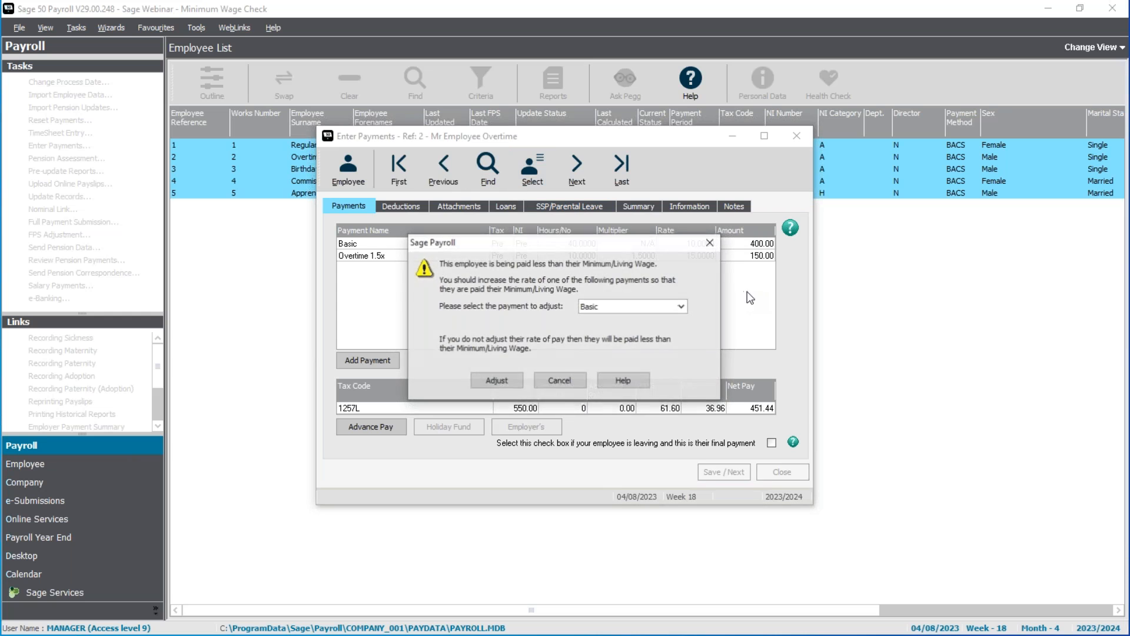
click(567, 380)
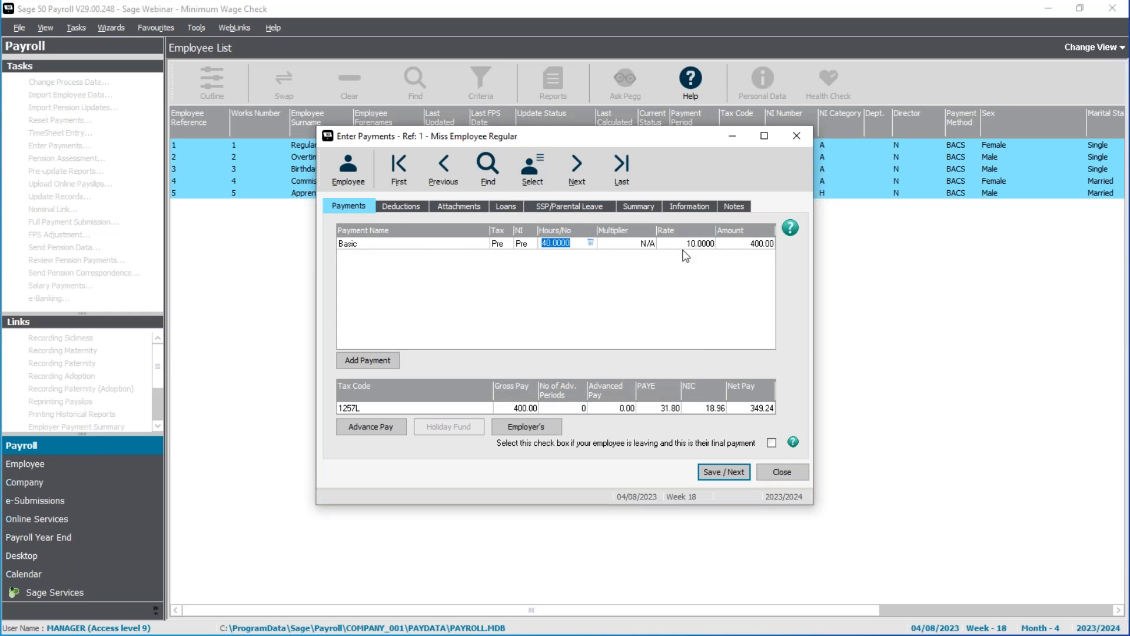
Step: Set the regular employee's Basic rate to 10.42, keeping 40 hours, and save the payment entry
key(Tab)
text(10.42)
key(Tab)
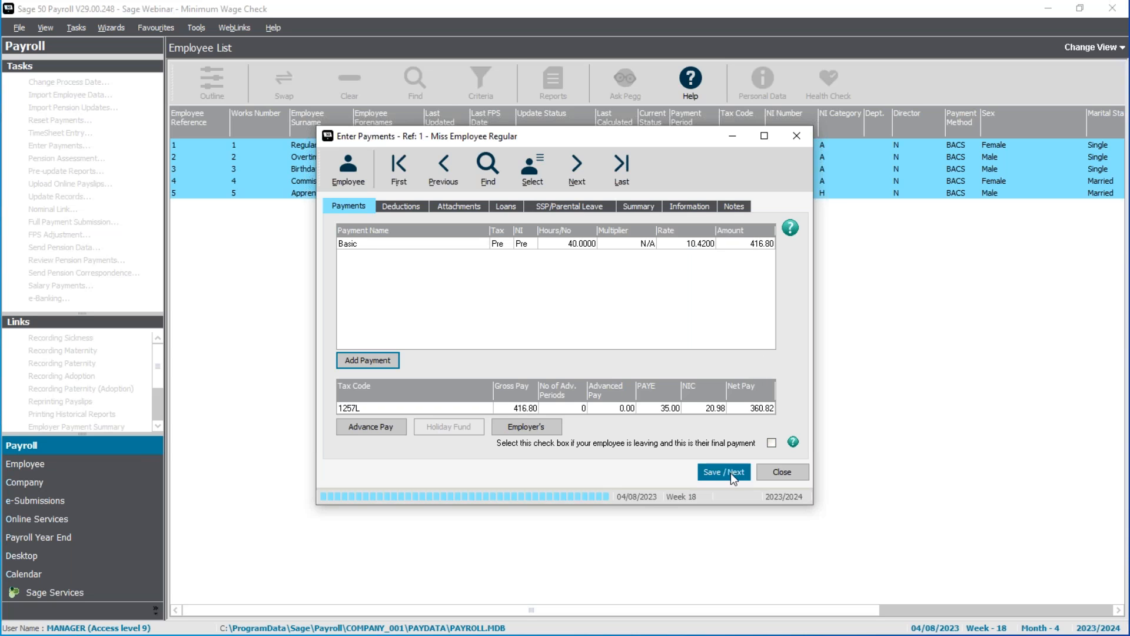
click(730, 472)
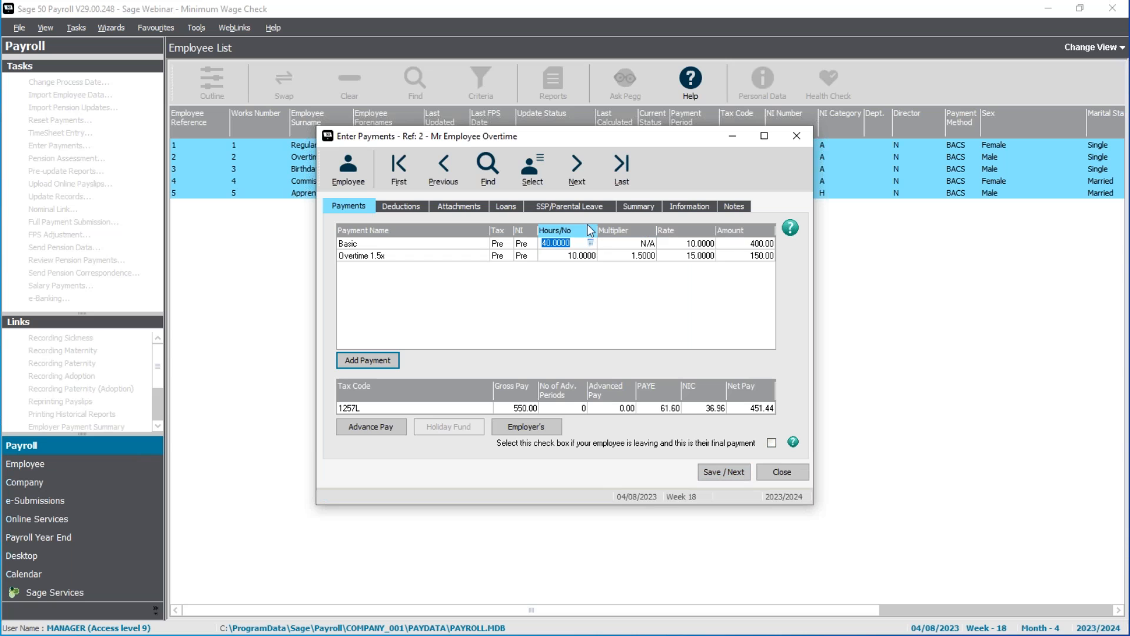
Step: Set the overtime employee's Basic rate to 10.42 in the pay elements so the overtime rate recalculates, then save the payment entry
click(366, 360)
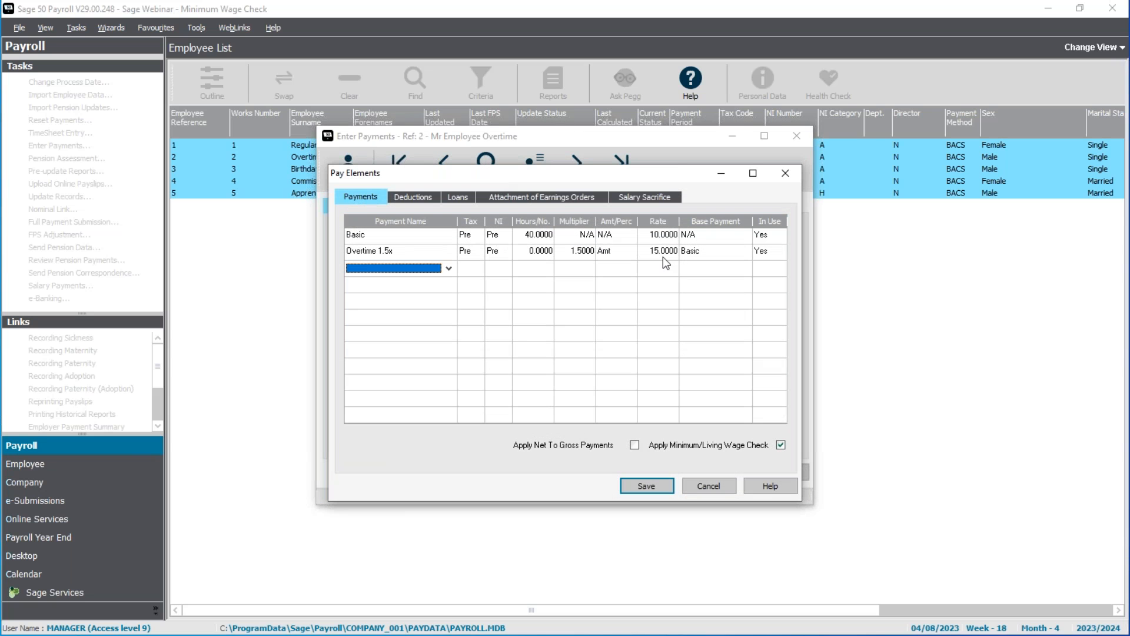
click(658, 234)
text(10.42)
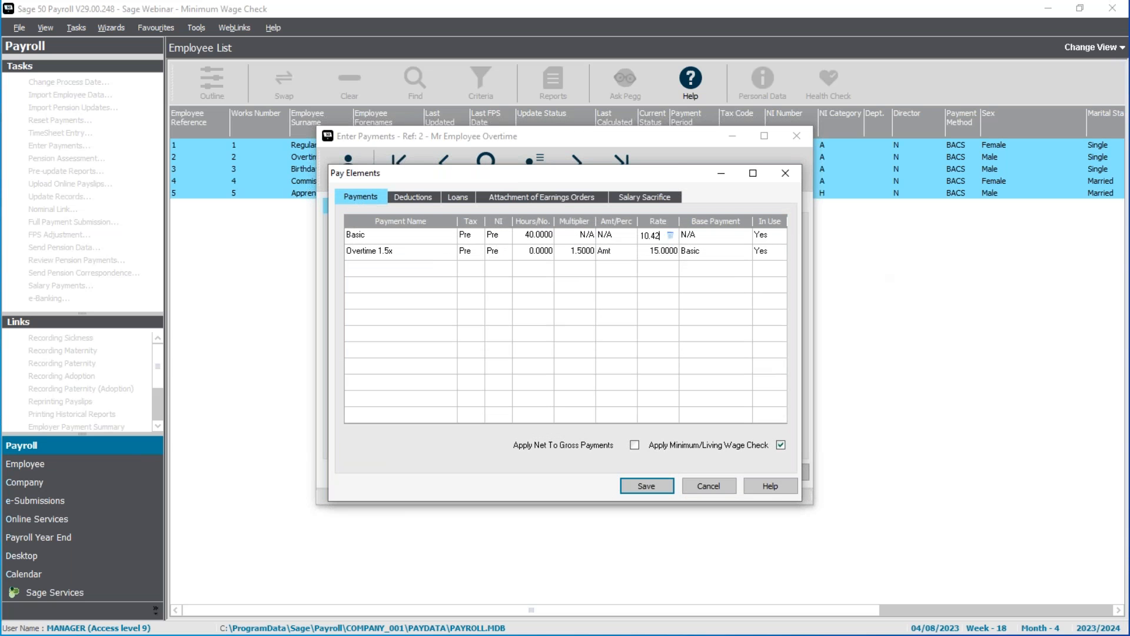
key(Tab)
click(634, 488)
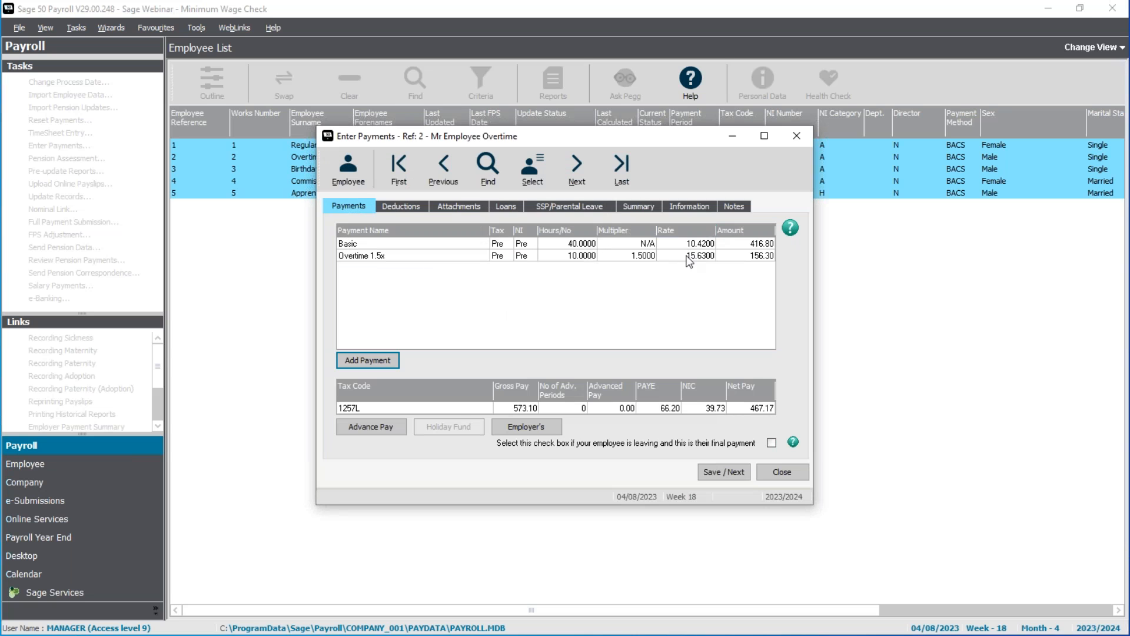
click(690, 247)
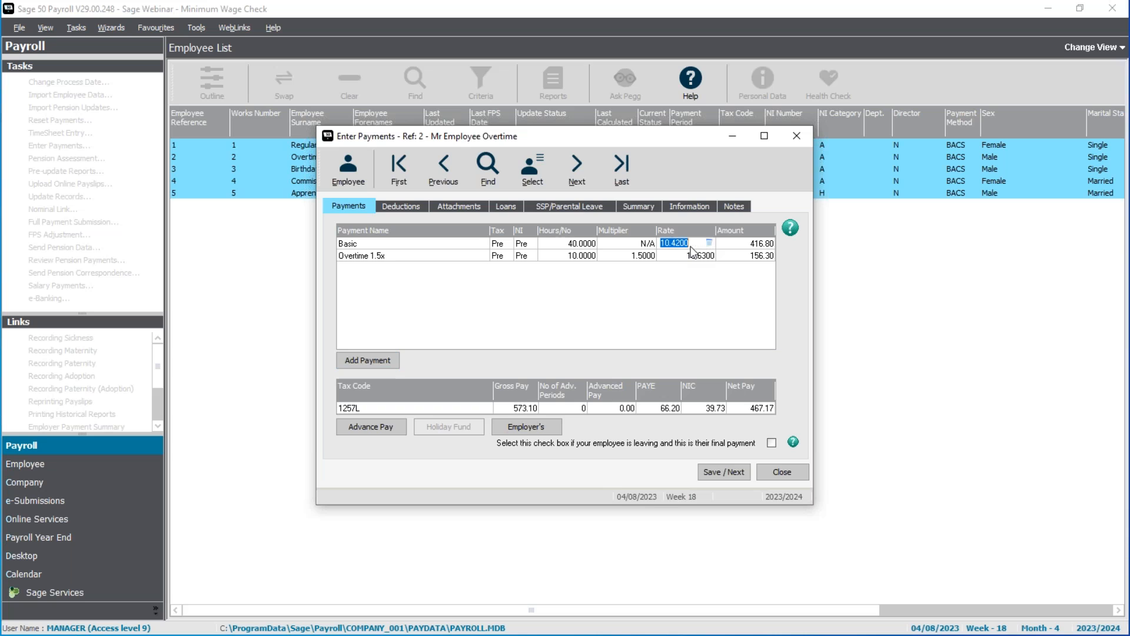
click(725, 471)
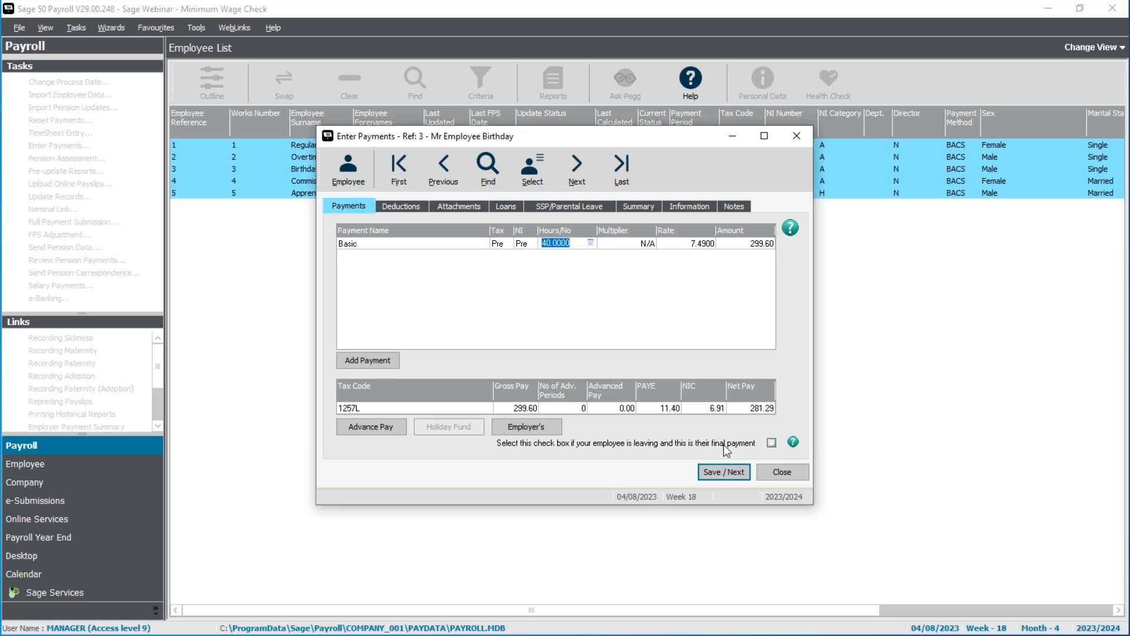
Step: Set the birthday employee's Basic rate to 10.18 and save the payment entry
key(Tab)
text(10.18)
key(Tab)
click(740, 477)
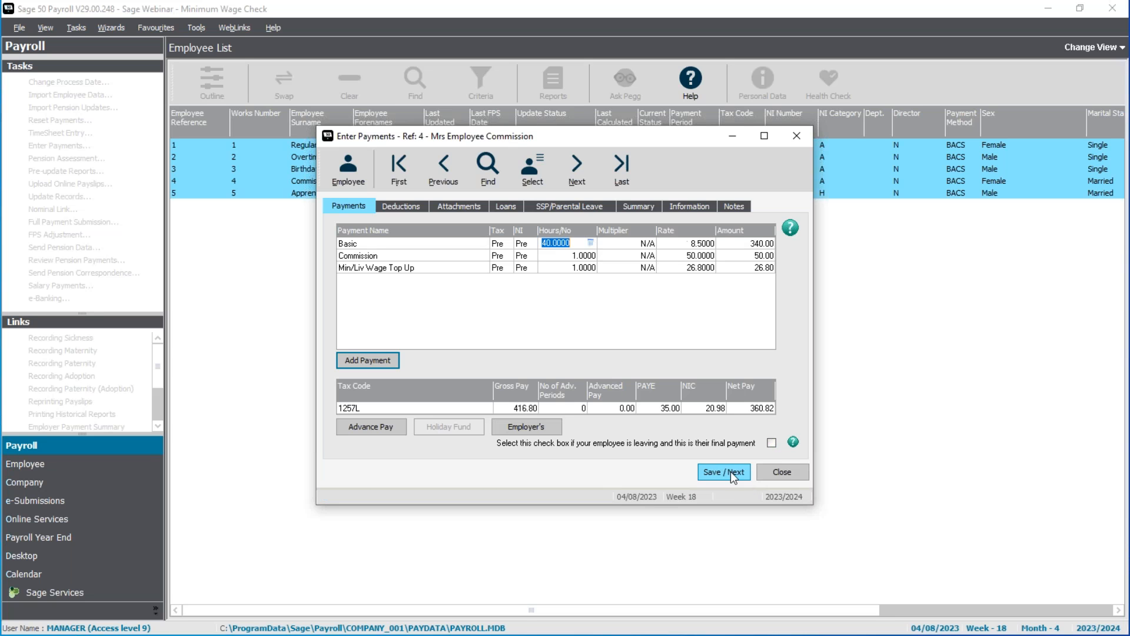
Step: Set the commission employee's Min/Liv Wage Top Up rate to 0 and the Commission rate to 75
click(676, 268)
text(0)
key(Tab)
click(695, 257)
text(75)
key(Tab)
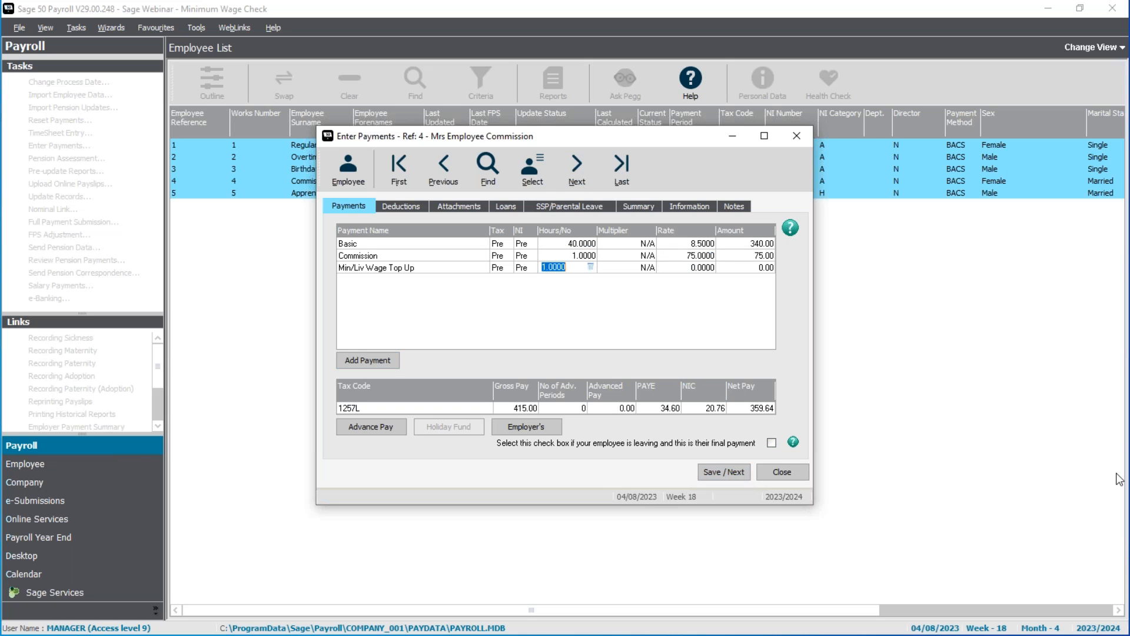
Step: Save the commission employee's payments, adjusting the Min/Liv Wage Top Up to meet the minimum/living wage
click(742, 473)
click(598, 306)
click(595, 338)
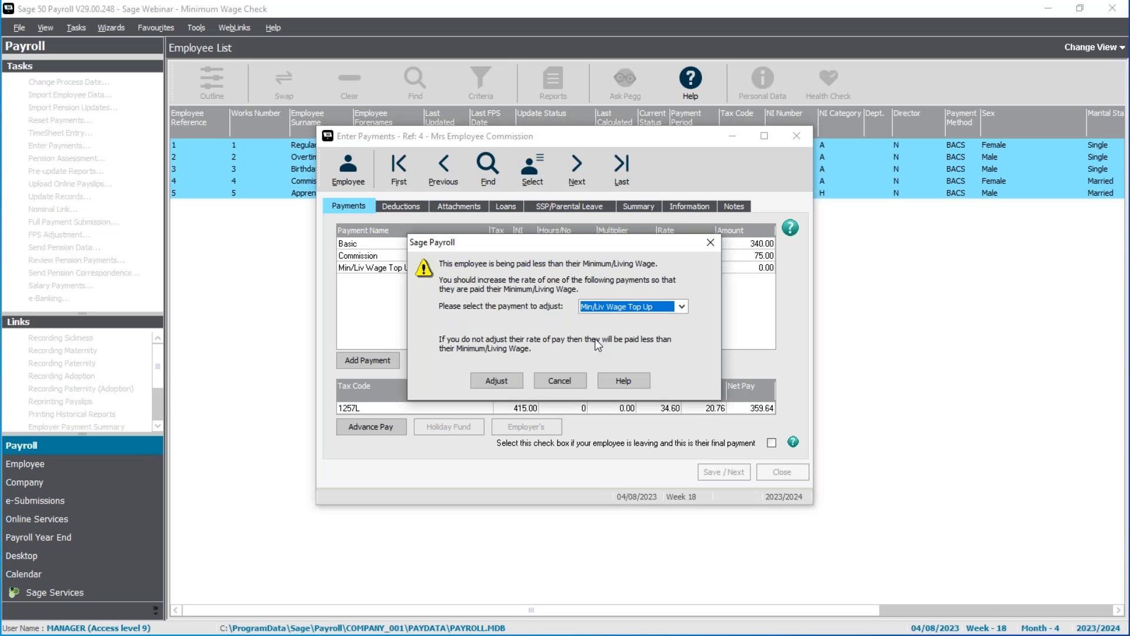
click(491, 380)
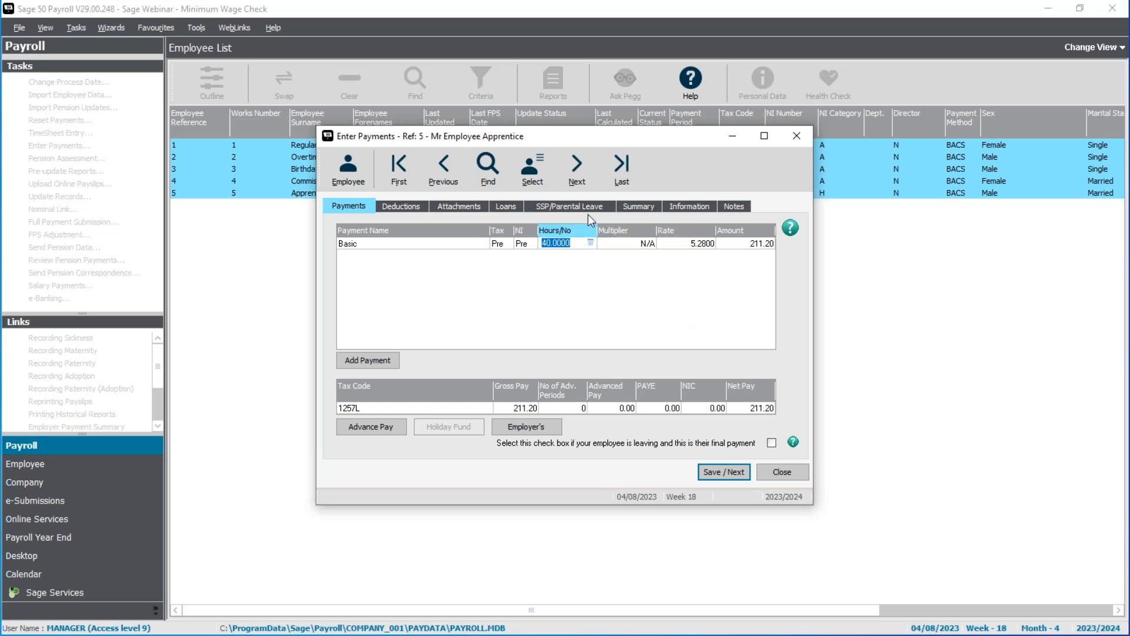
Step: Save the apprentice's payment, adjusting Basic to meet the minimum/living wage, and close payment entry
click(731, 473)
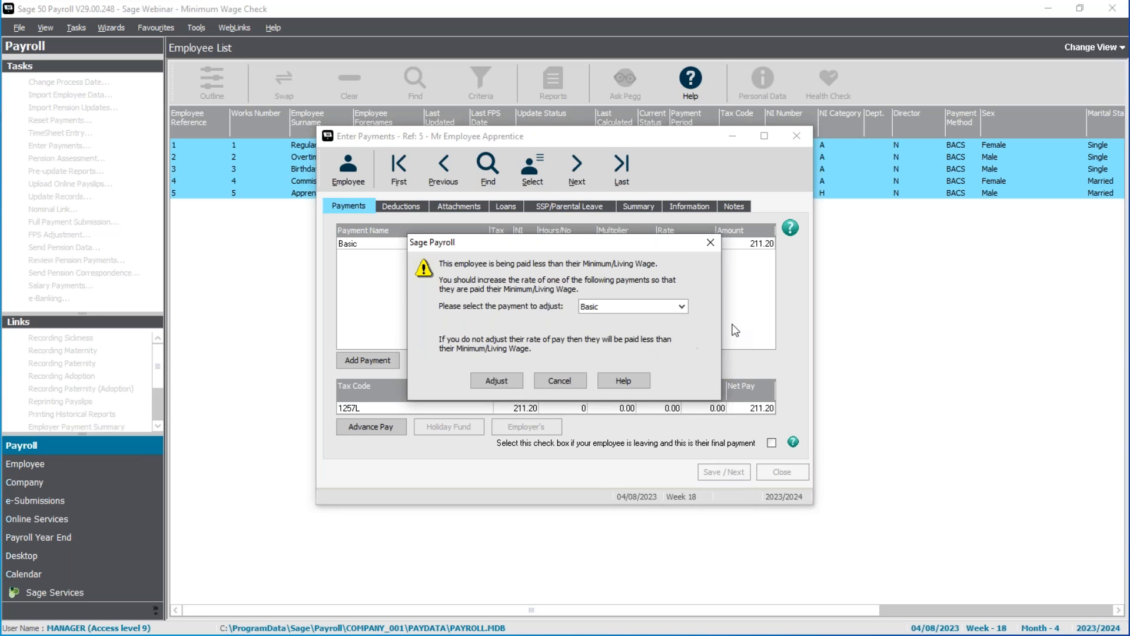
click(489, 380)
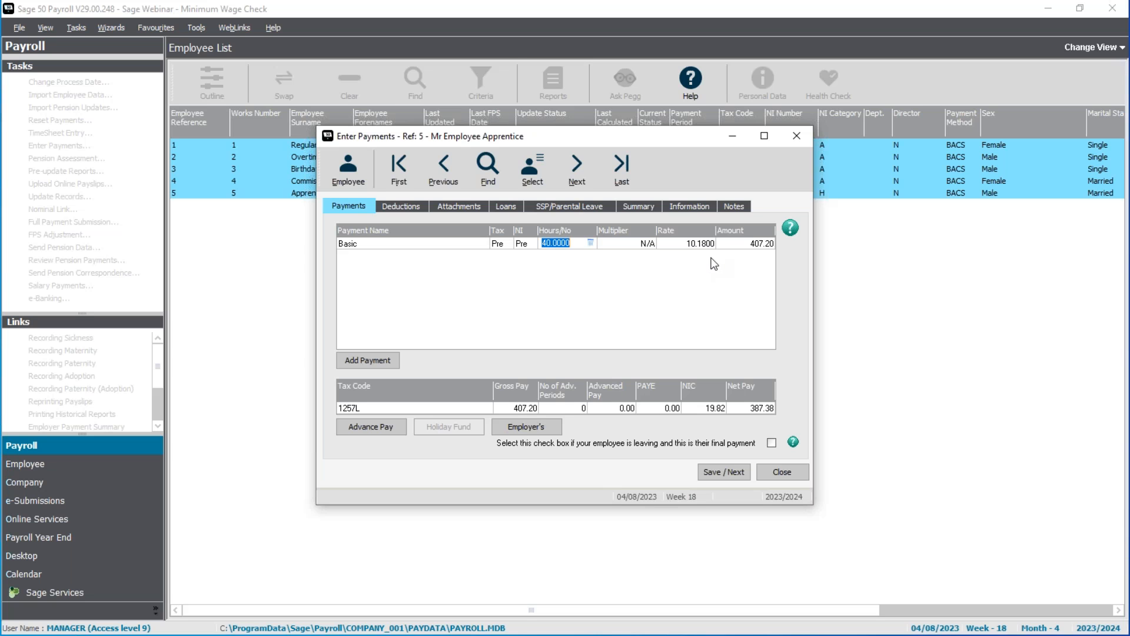
click(782, 473)
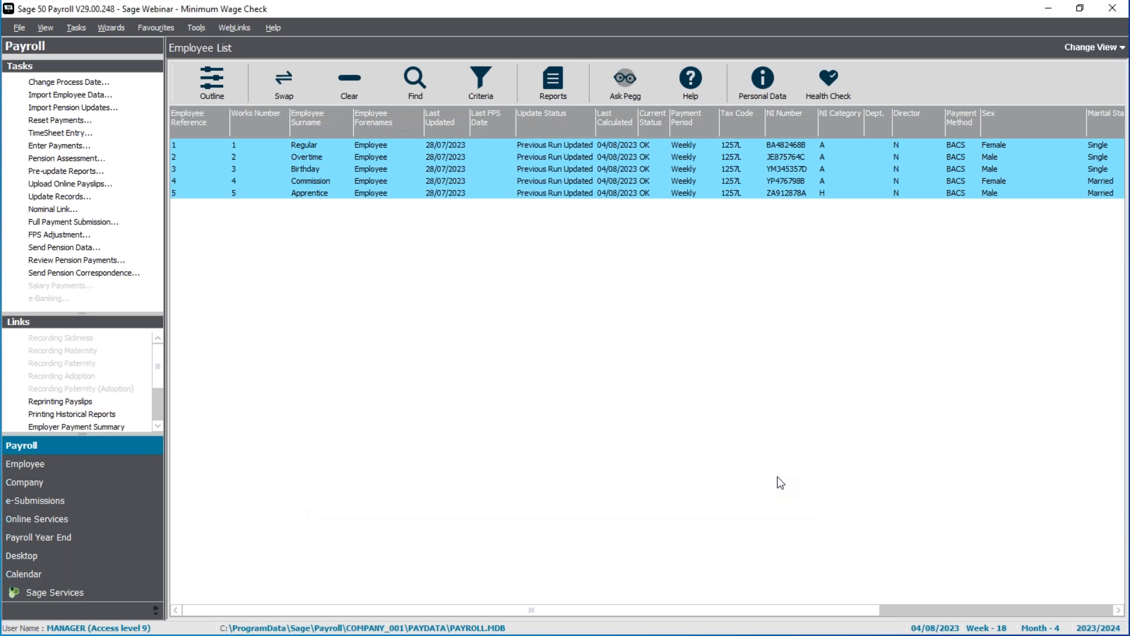